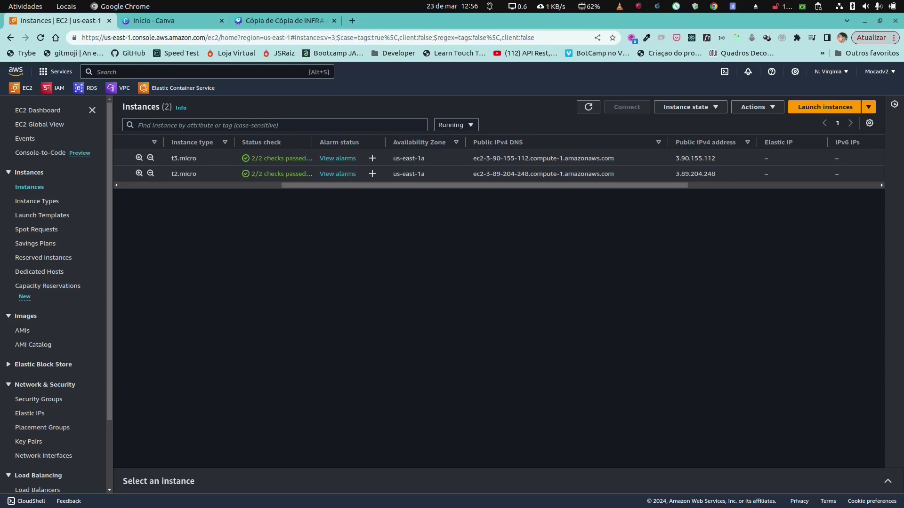
Step: Scroll across the running instances list to view the ec2-linux and ec2-windows details
scroll(498, 164, "right", 3)
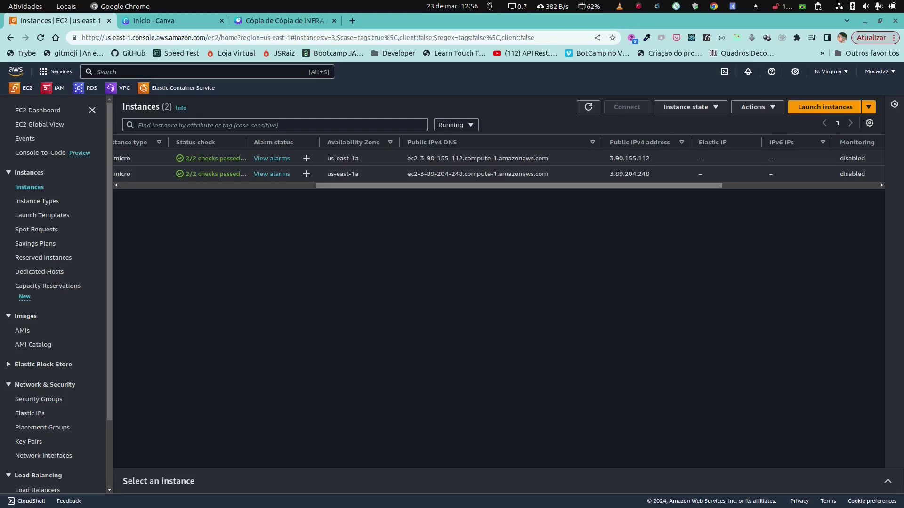
Step: From ec2-linux's Security details, open its linux-sg security group in a new browser tab
scroll(499, 162, "left", 10)
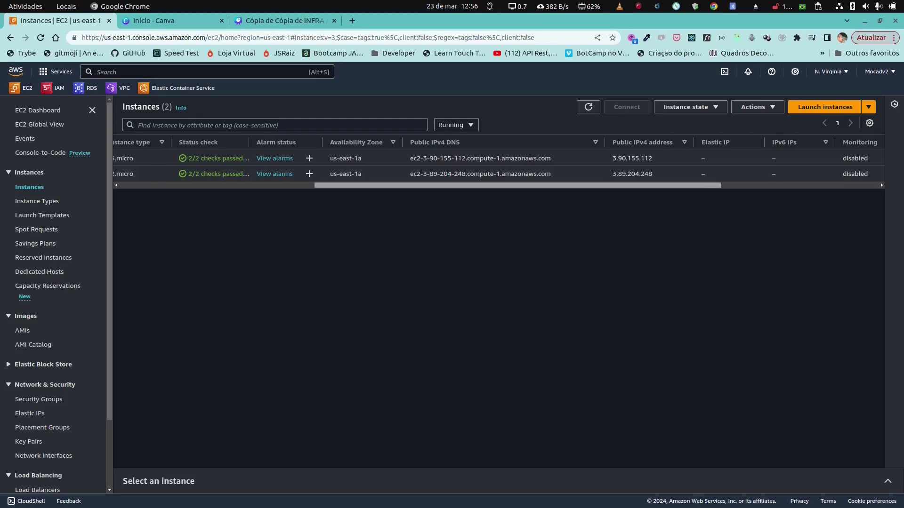
scroll(310, 175, "left", 2)
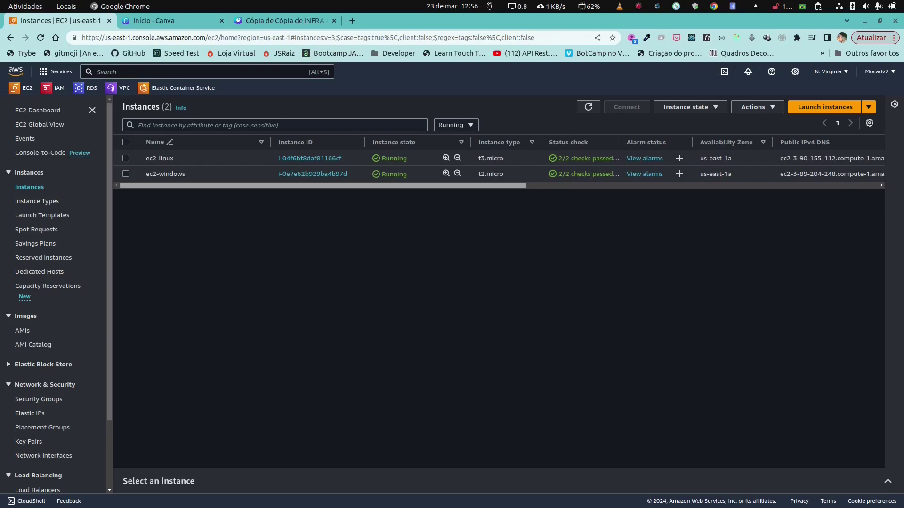
left_click(309, 158)
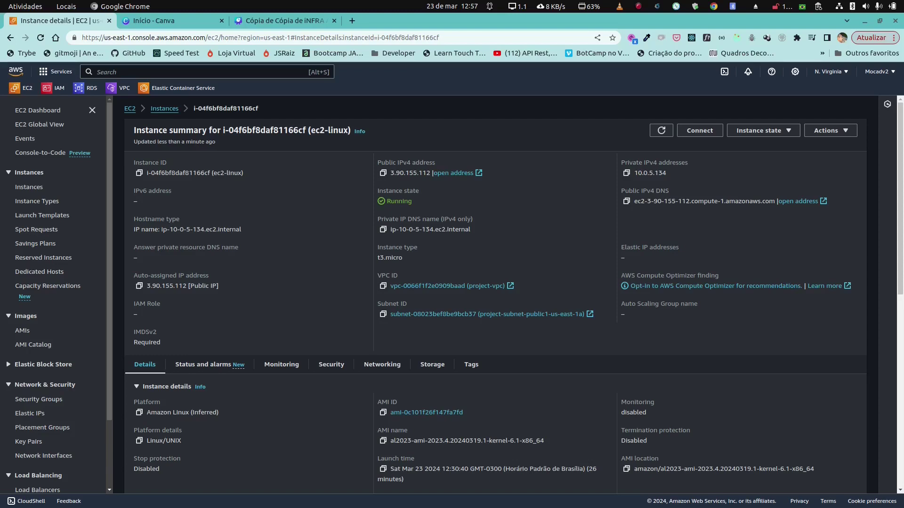
scroll(514, 295, "down", 1)
scroll(514, 295, "up", 1)
scroll(383, 265, "down", 2)
left_click(330, 265)
scroll(517, 294, "down", 1)
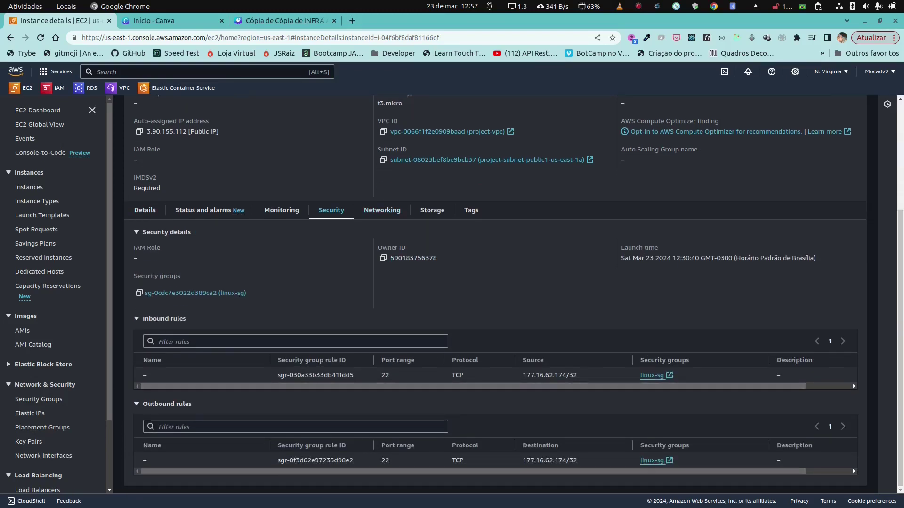
left_click(651, 376)
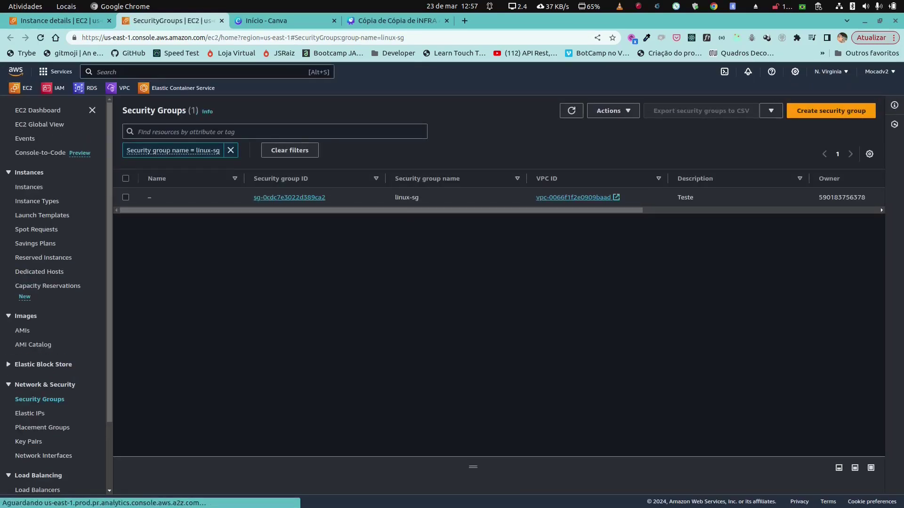
left_click(289, 197)
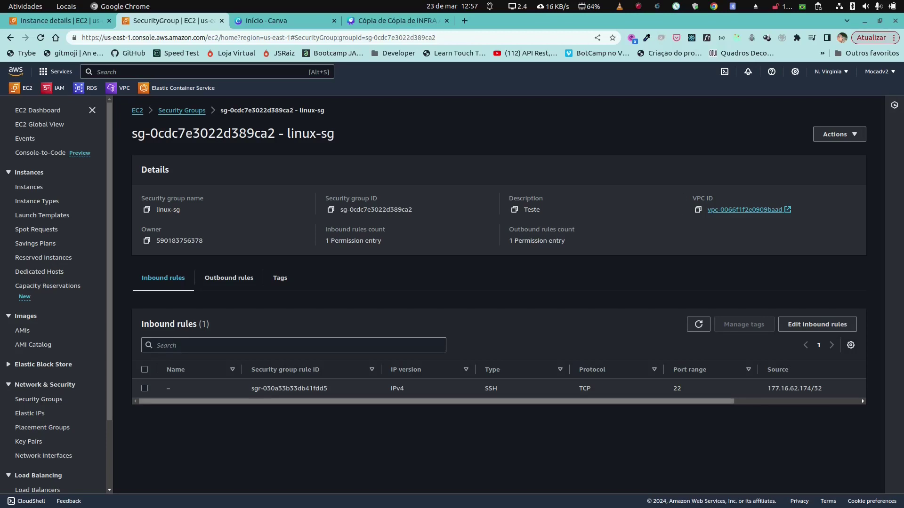
scroll(499, 383, "right", 3)
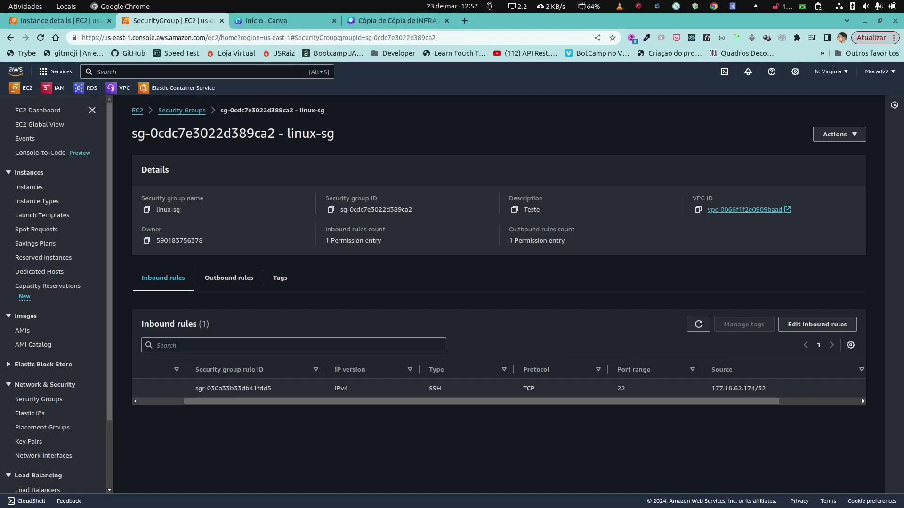
scroll(499, 383, "right", 5)
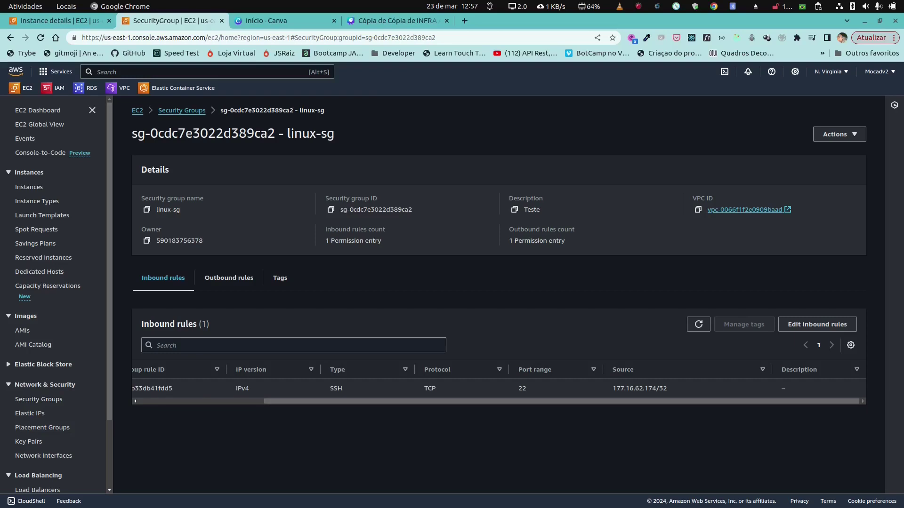
left_click(21, 88)
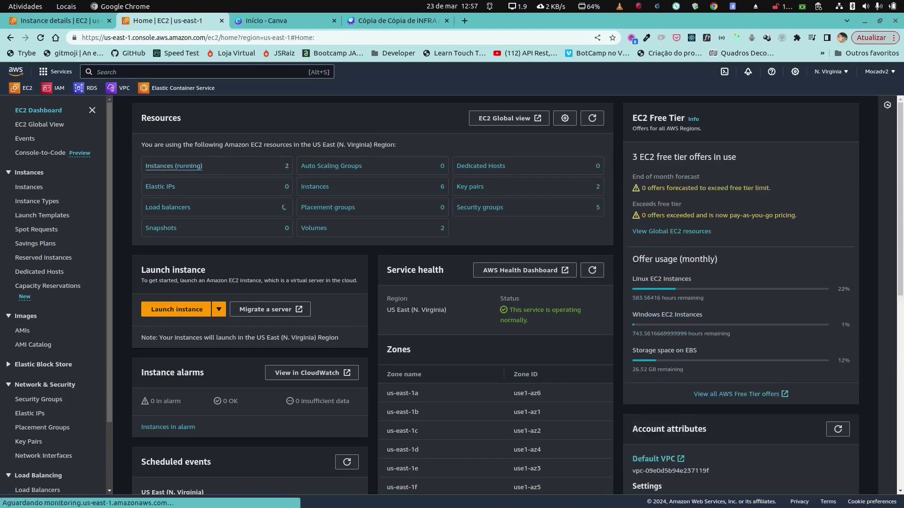
left_click(174, 166)
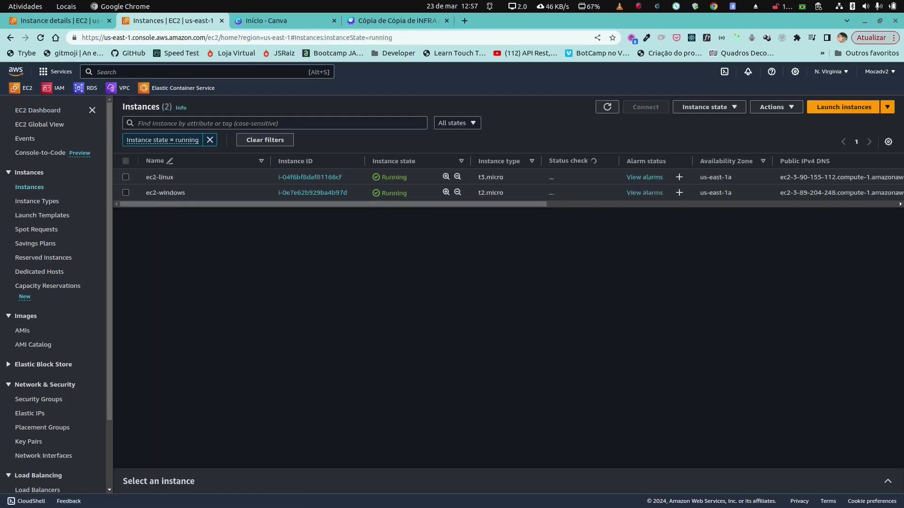
Step: Copy the example ssh command from ec2-linux's SSH client connection instructions
left_click(310, 177)
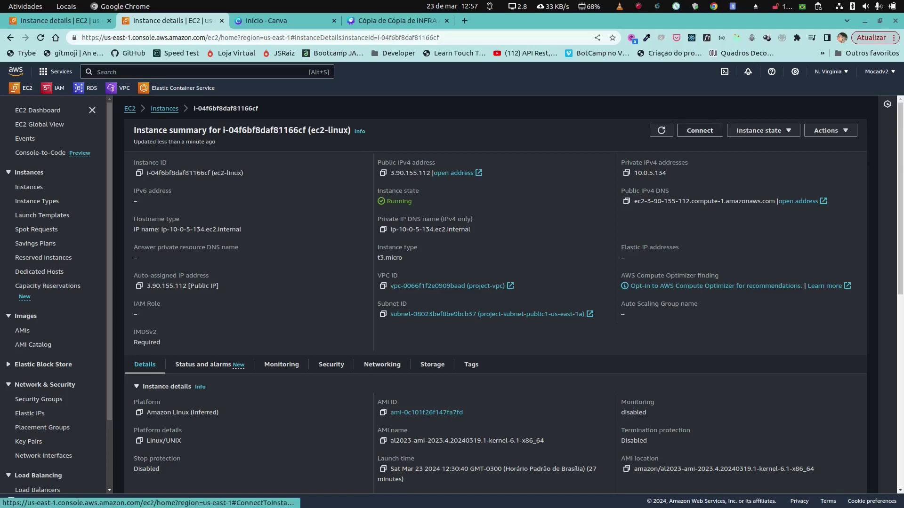
left_click(699, 131)
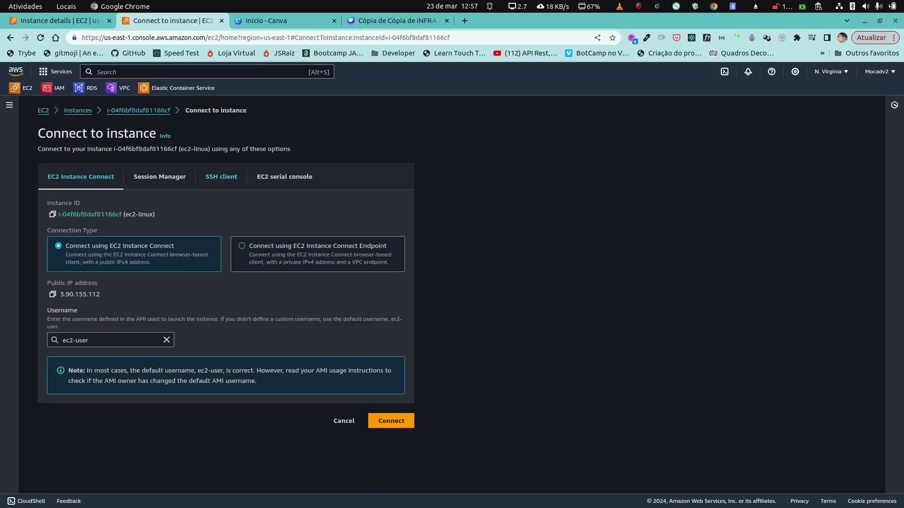
left_click(221, 176)
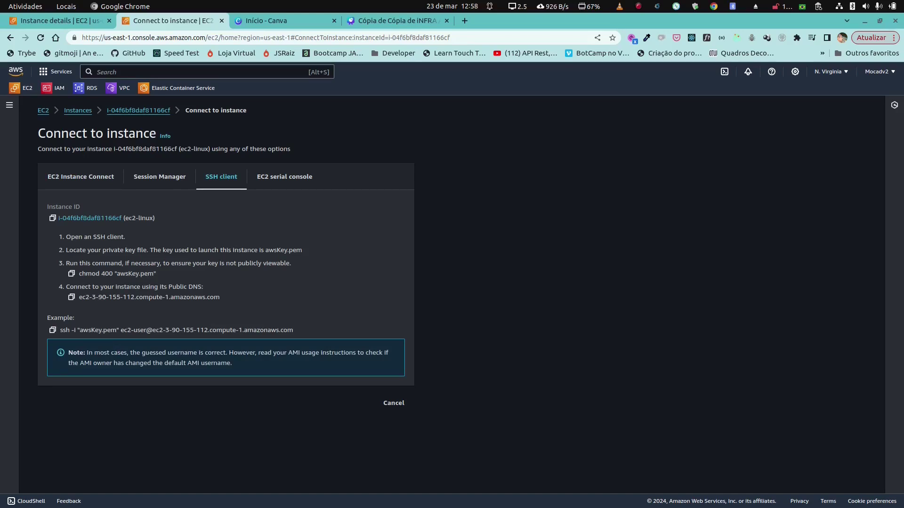
left_click(53, 330)
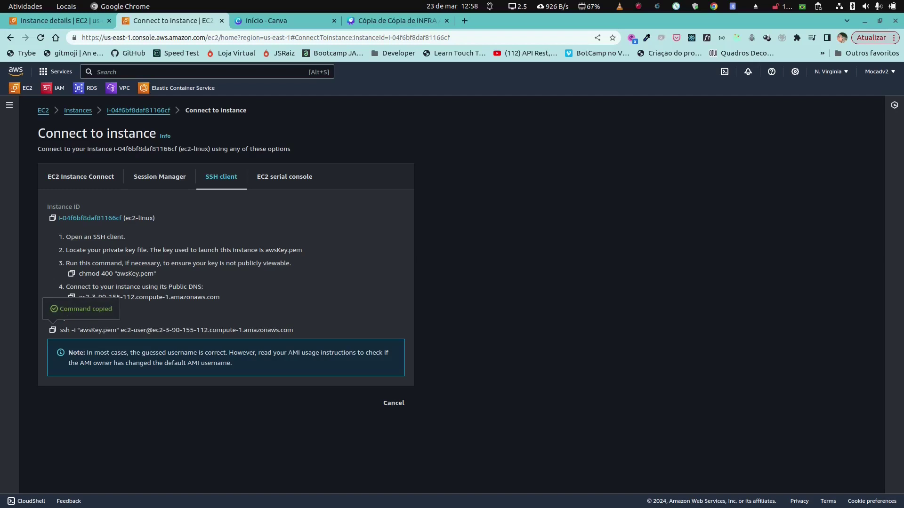
mouse_move(354, 507)
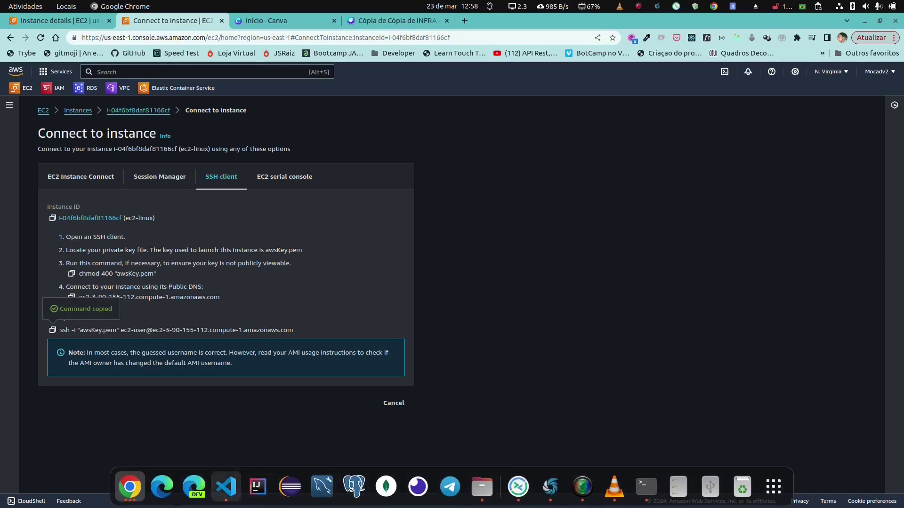
left_click(226, 487)
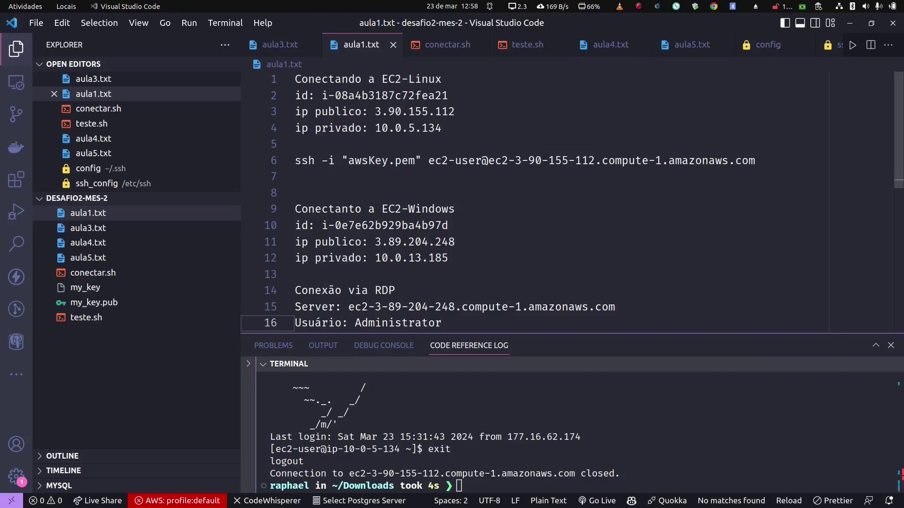
Step: Run ls aws* in the VS Code terminal to confirm awsKey.pem is in Downloads
key("ctrl+grave")
type("ls aws")
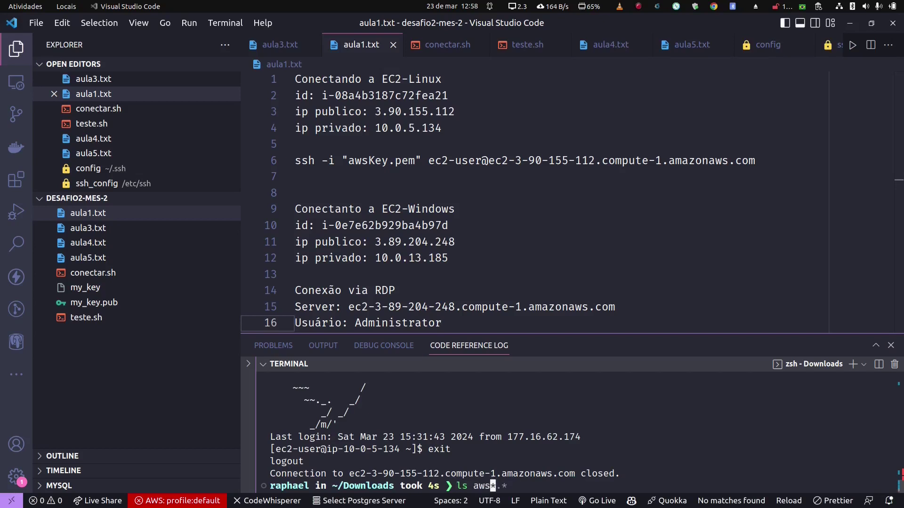
type("*")
key("Return")
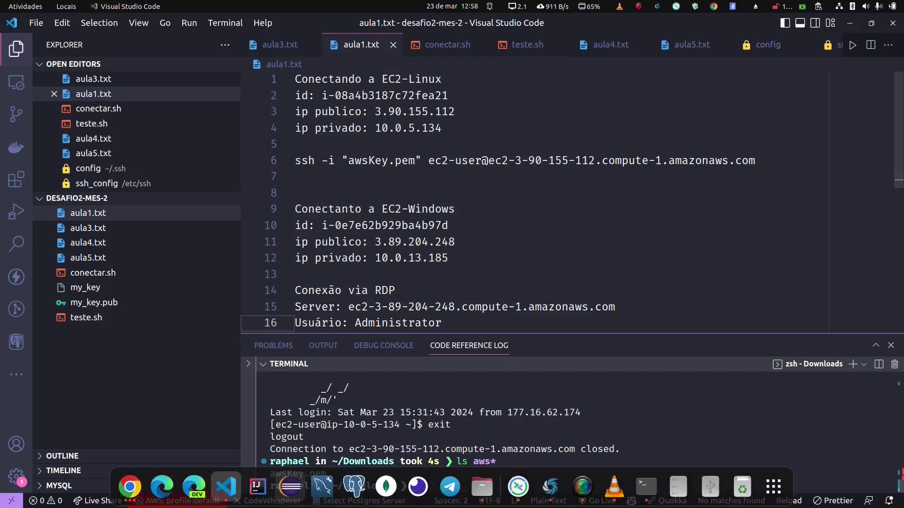
left_click(130, 486)
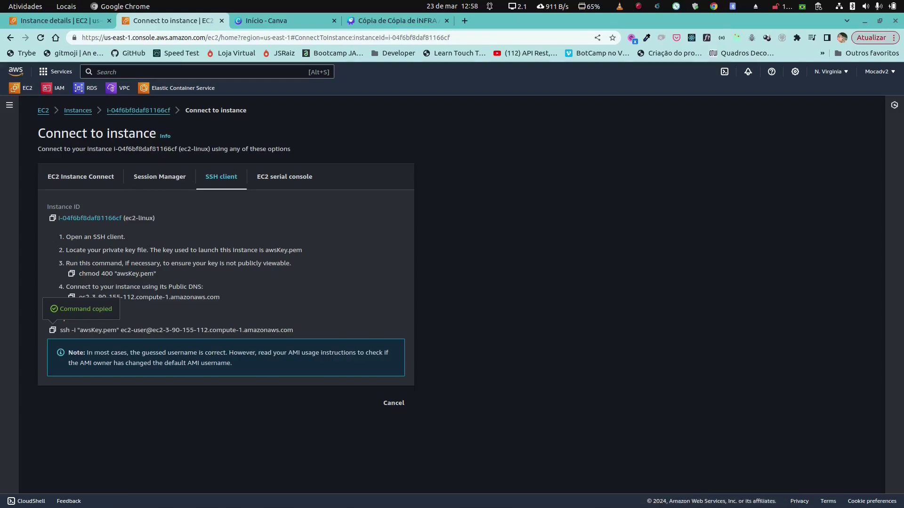
Step: Confirm on the ec2-linux instance summary that its launch key pair is awsKey
left_click(139, 110)
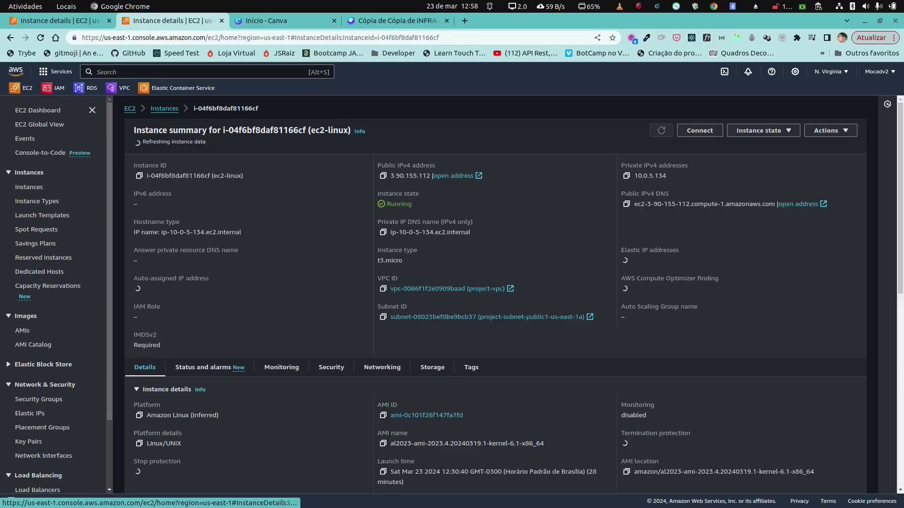
scroll(514, 293, "down", 3)
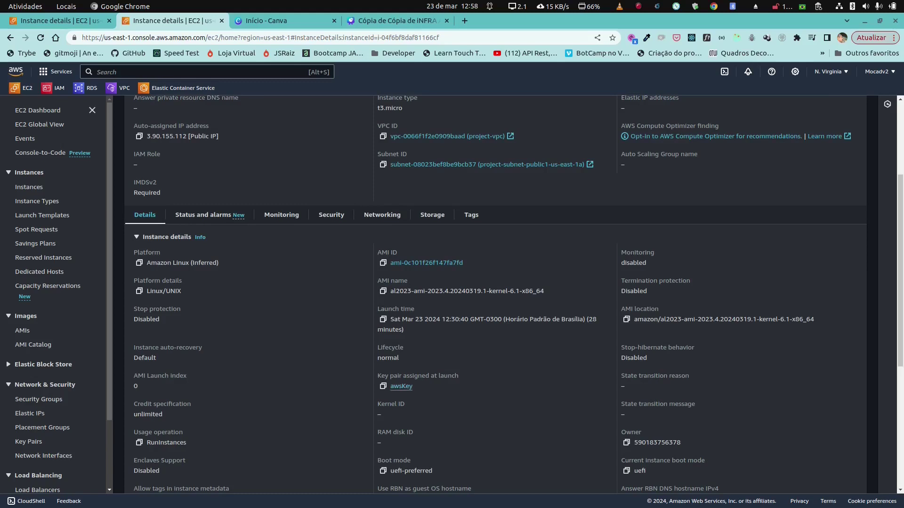
scroll(496, 294, "up", 3)
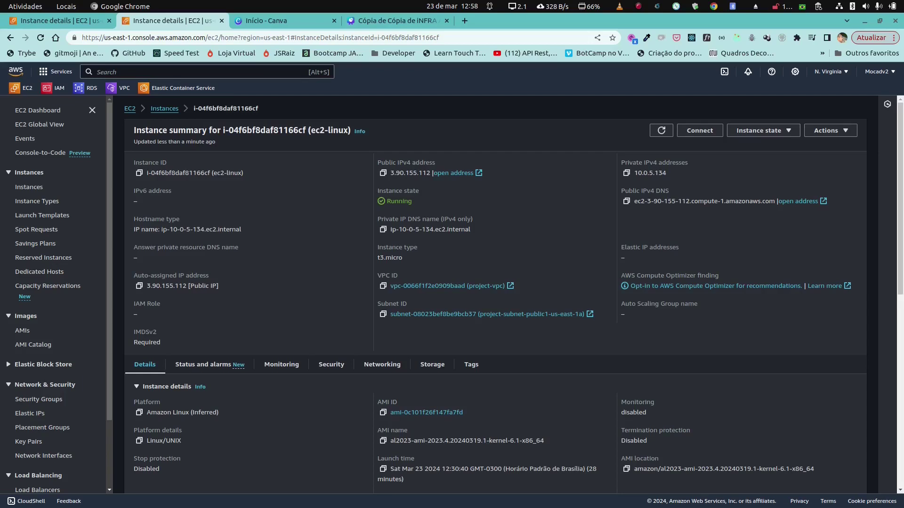
left_click(225, 487)
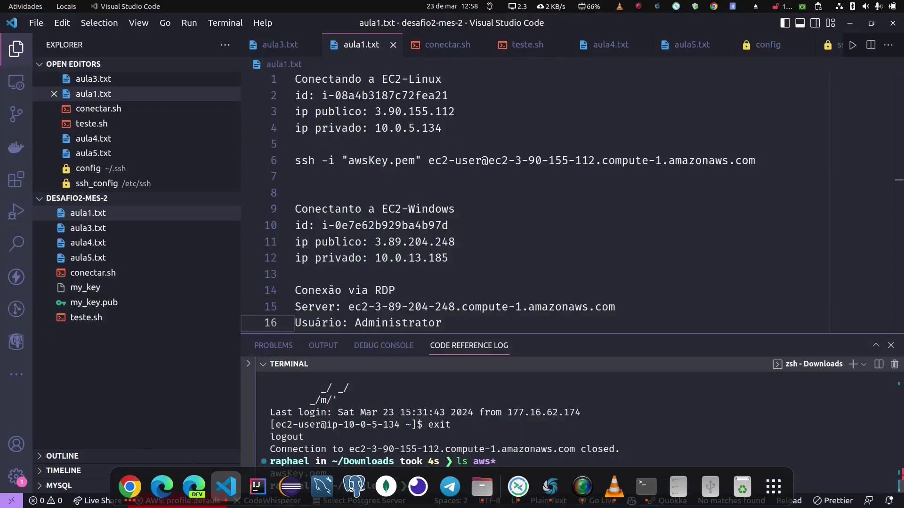
Step: Copy the ssh command from line 6 of the notes file
left_click_drag(755, 161, 295, 161)
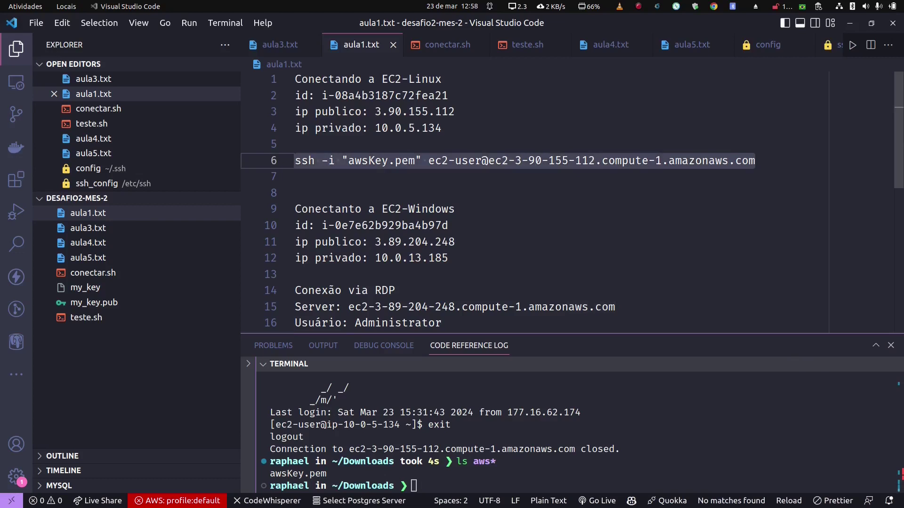
right_click(349, 163)
left_click(372, 301)
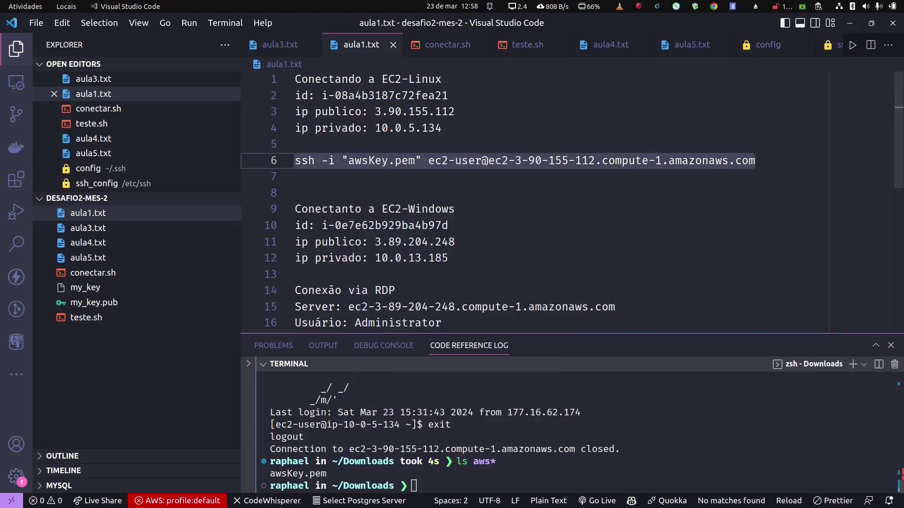
Step: SSH into EC2-Linux from the terminal with the pasted command and run ls -la
left_click(414, 486)
key("Up")
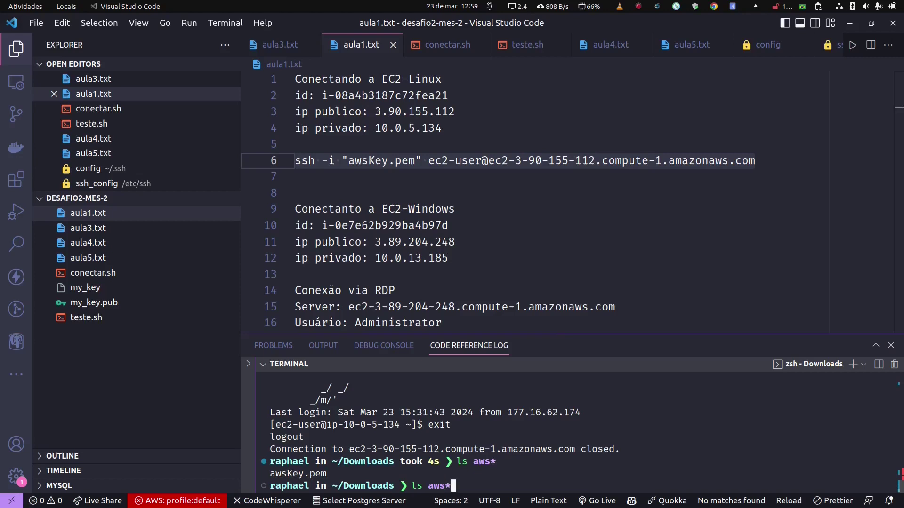
key("BackSpace")
key("BackSpace")
key("BackSpace")
key("BackSpace")
key("BackSpace")
key("BackSpace")
key("BackSpace")
right_click(557, 478)
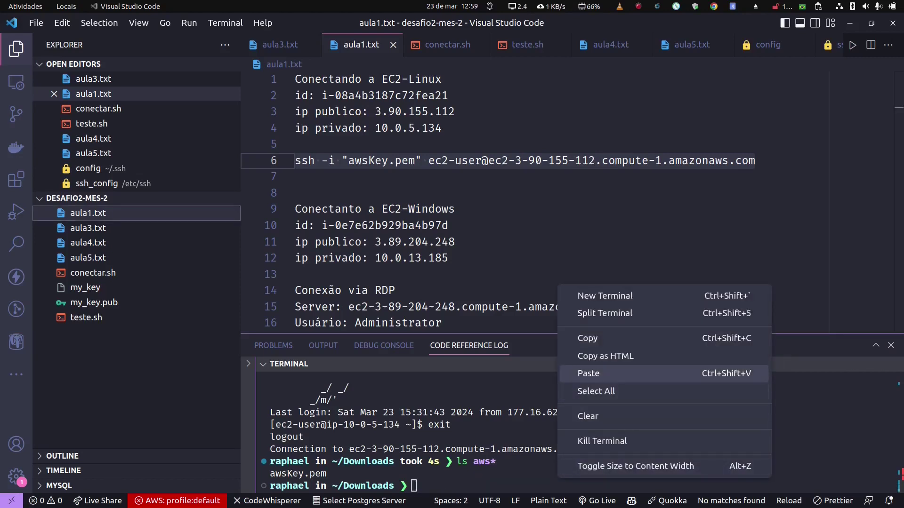
left_click(593, 372)
key("Return")
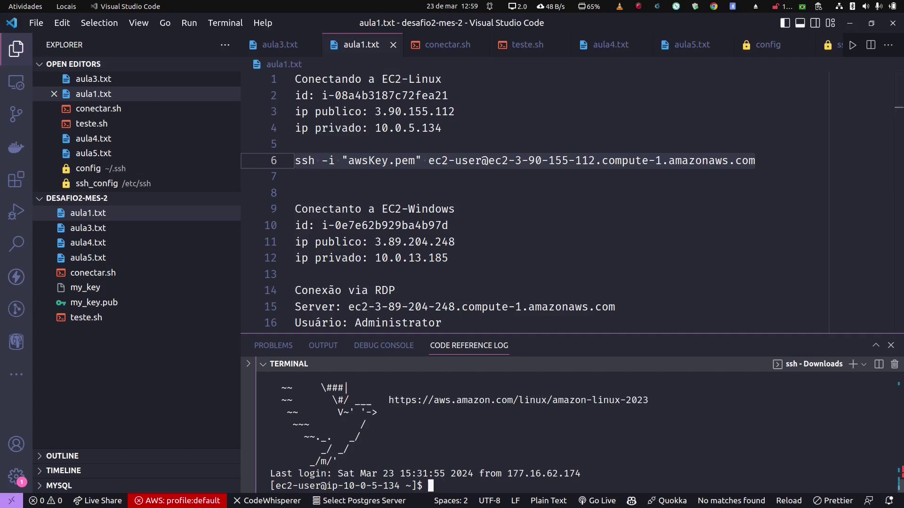
type("ls -la")
key("Return")
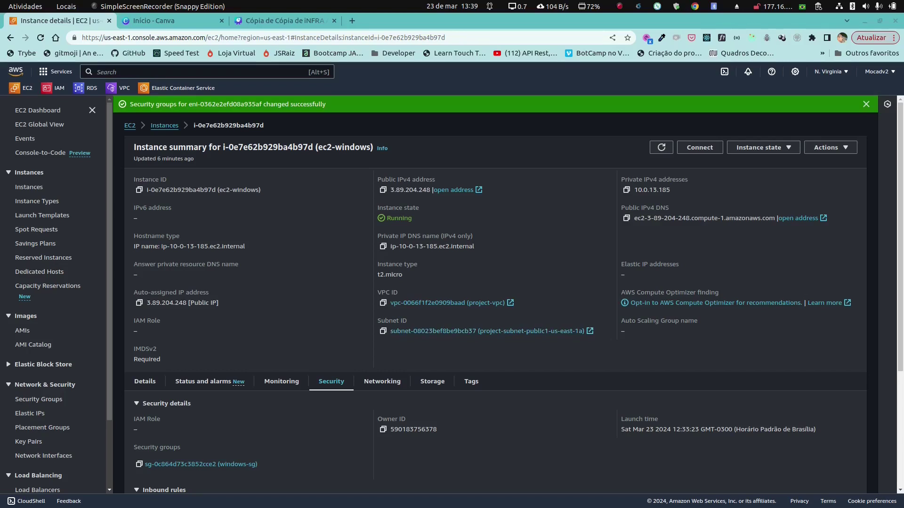
Step: Review ec2-windows's inbound rule for port 3389 and open its Connect to instance page
scroll(495, 301, "down", 1)
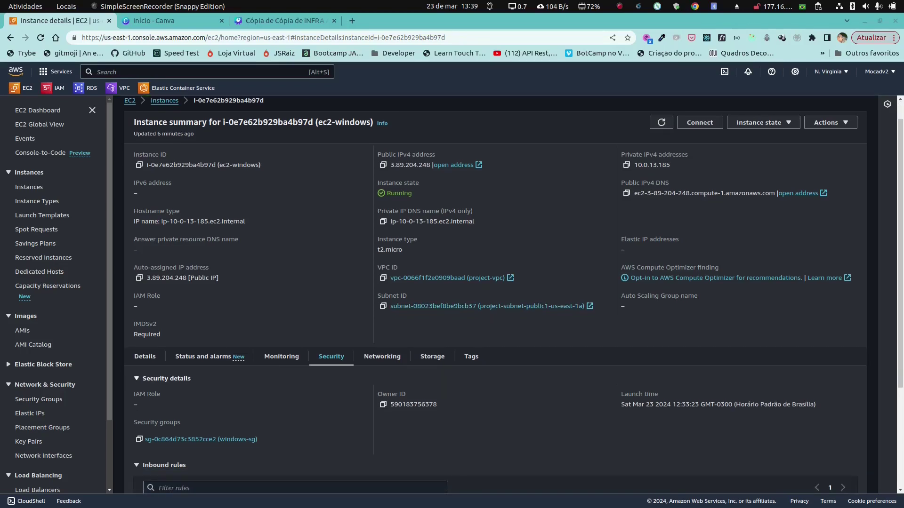
scroll(495, 301, "down", 1)
scroll(496, 301, "down", 2)
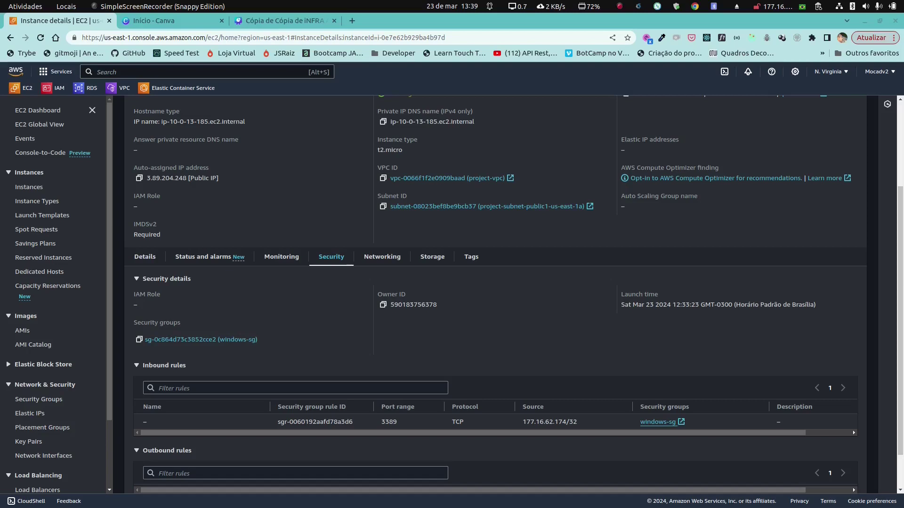
scroll(494, 422, "right", 2)
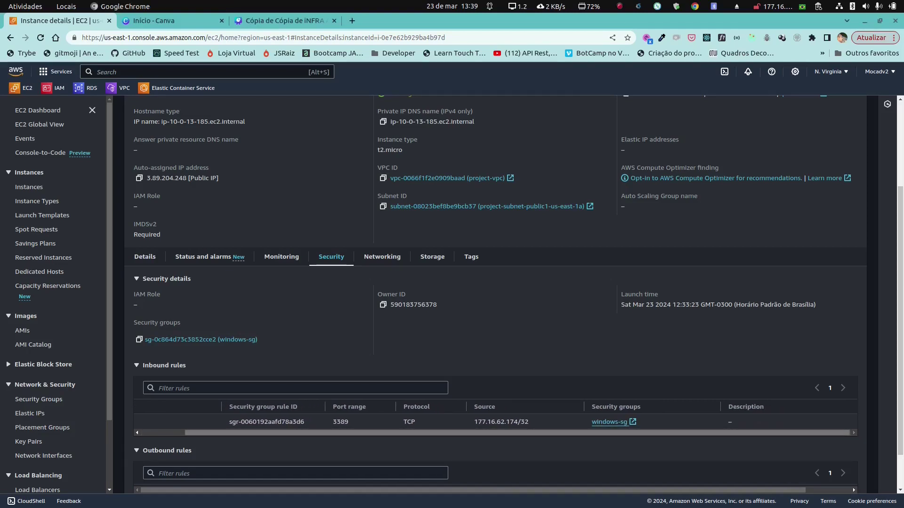
scroll(495, 421, "left", 2)
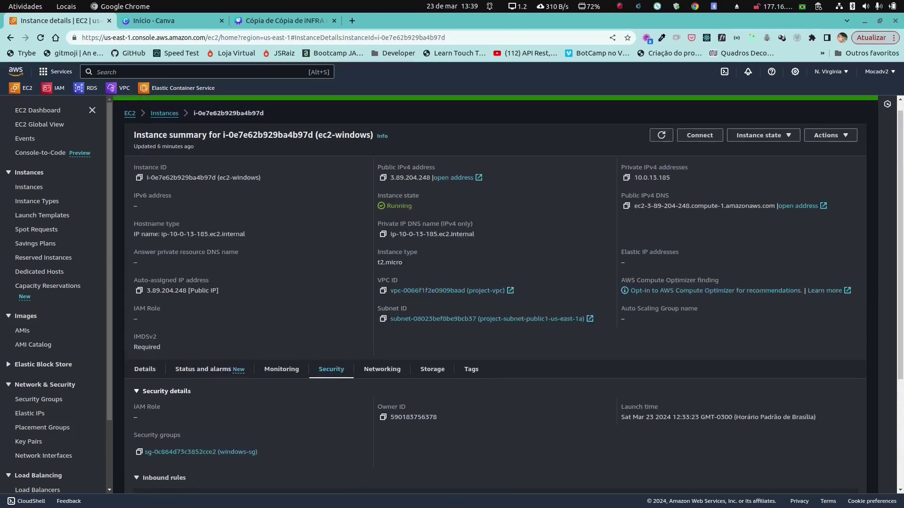
left_click(699, 147)
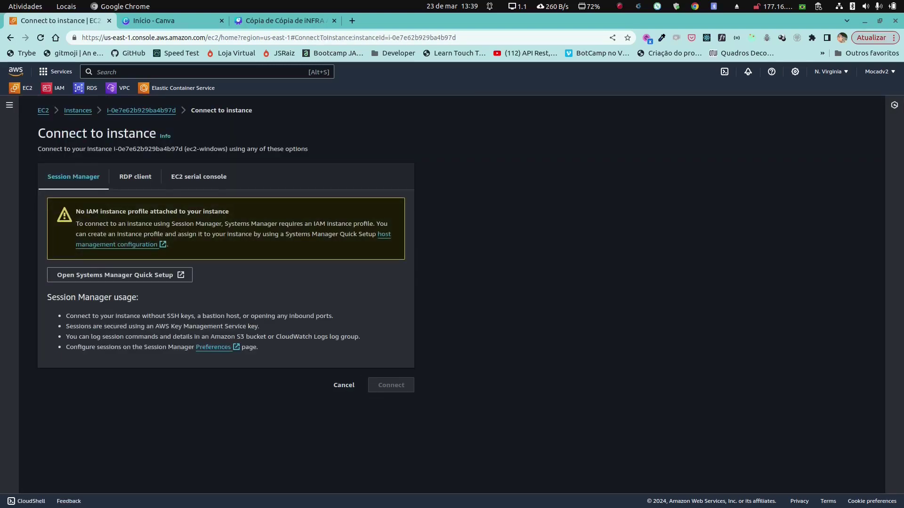
Step: Choose the RDP client option for ec2-windows and go to Get Windows password
left_click(135, 177)
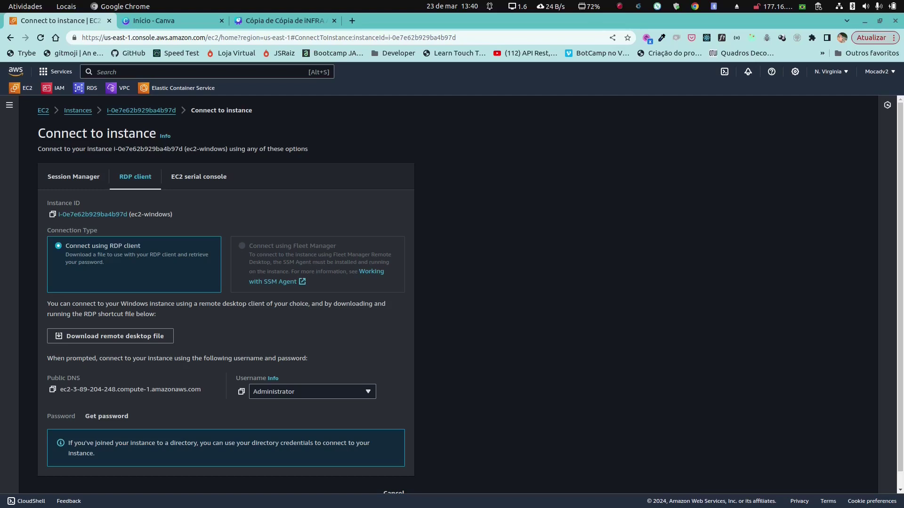
left_click(106, 416)
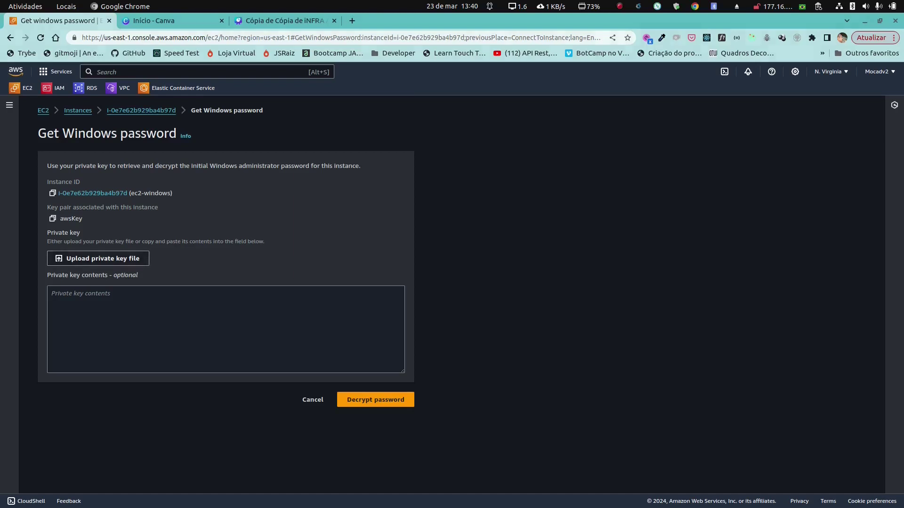
Step: Decrypt the ec2-windows Administrator password with awsKey.pem and copy it into the notes
left_click(98, 260)
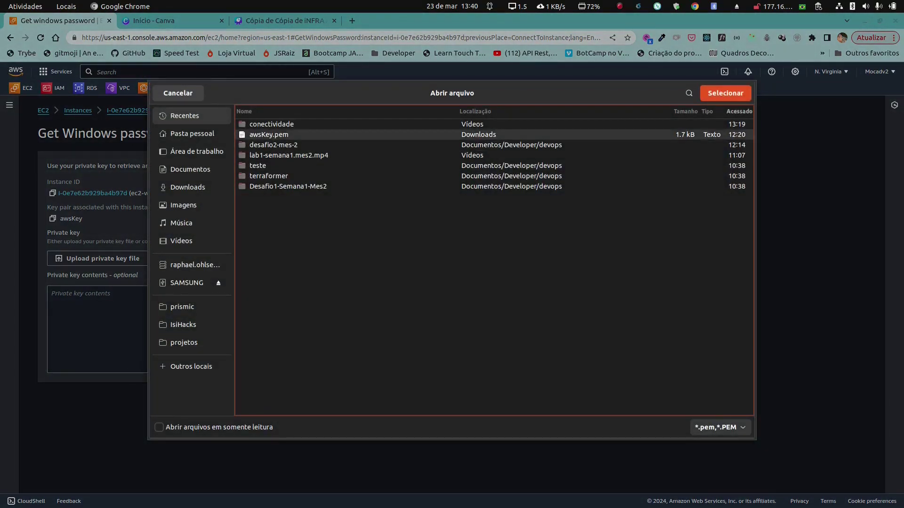
key("Return")
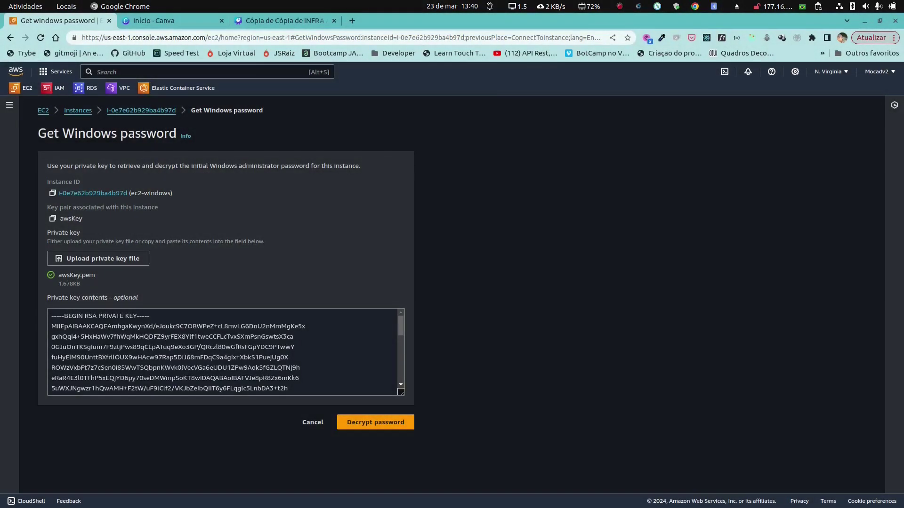
left_click(375, 422)
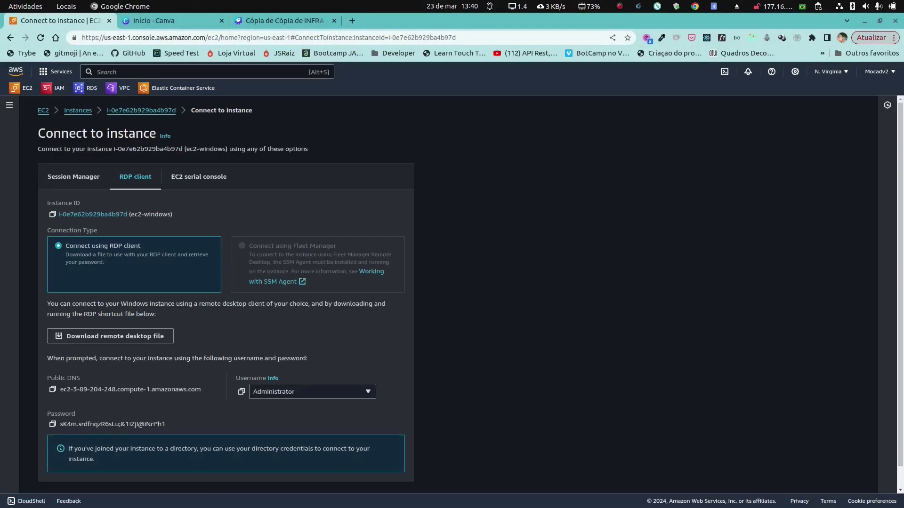
left_click(53, 424)
mouse_move(434, 502)
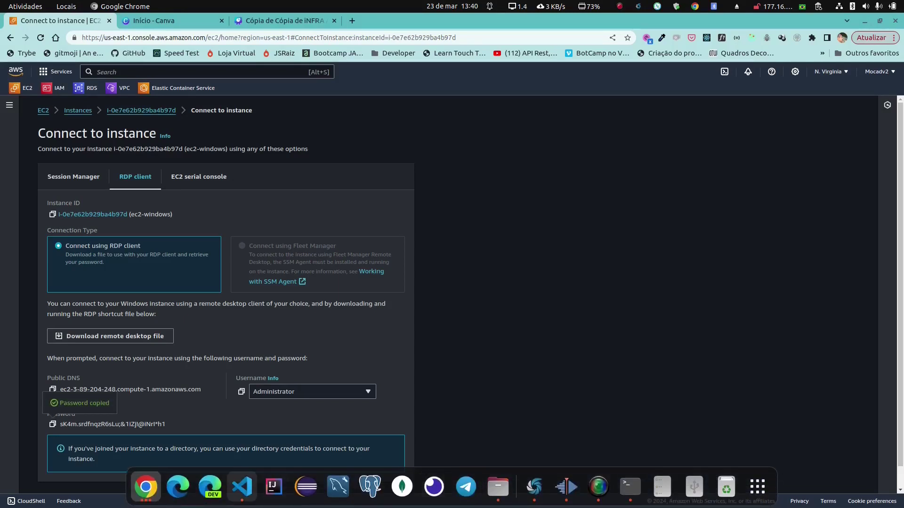
left_click(241, 487)
scroll(572, 190, "down", 1)
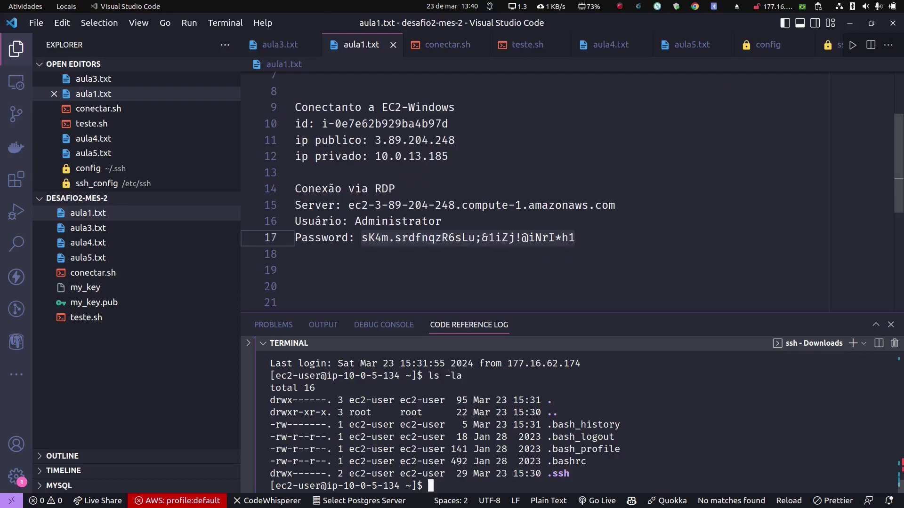
left_click(574, 238)
key("Return")
key("ctrl+v")
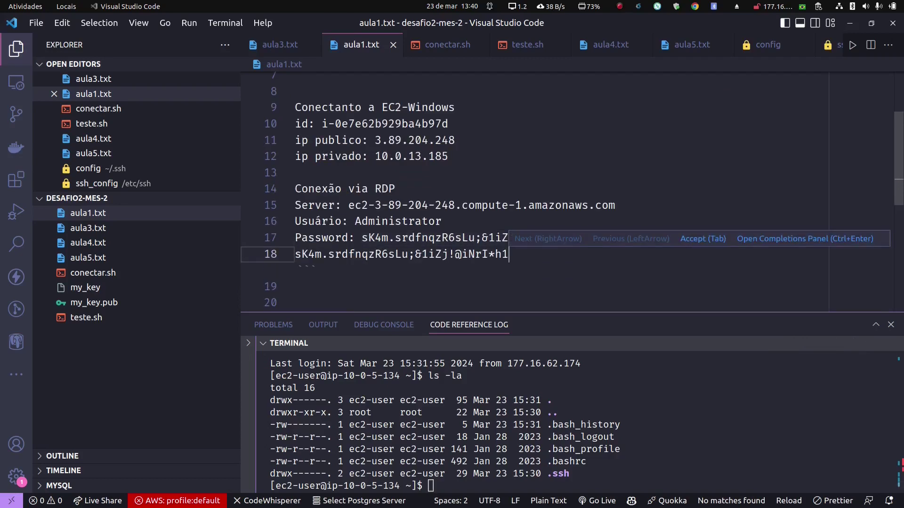
key("shift+Left")
key("shift+Left")
key("shift+Left")
key("shift+Left")
key("shift+Left")
key("shift+Left")
key("shift+Left")
key("shift+Left")
key("shift+Left")
key("shift+Left")
key("shift+Left")
key("shift+Left")
key("shift+Left")
key("shift+Left")
key("shift+Left")
key("shift+Left")
key("shift+Left")
key("shift+Left")
key("shift+Left")
key("shift+Left")
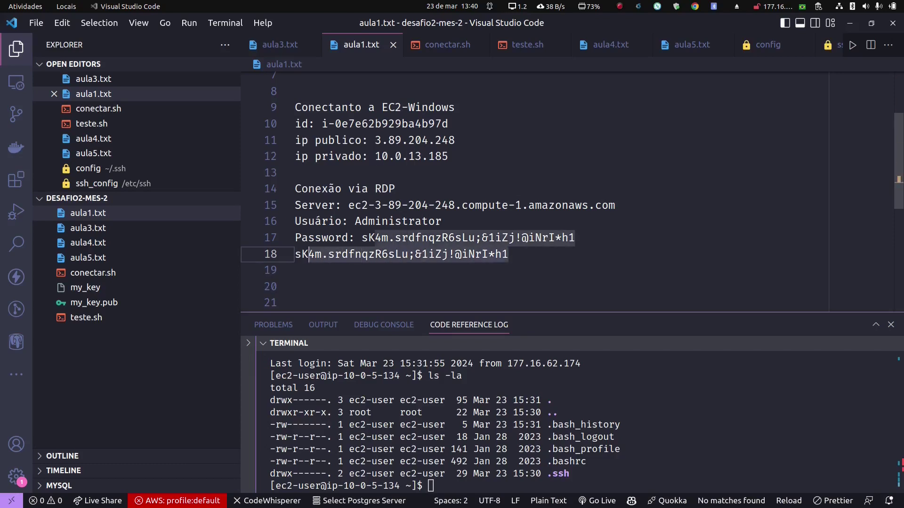
key("BackSpace")
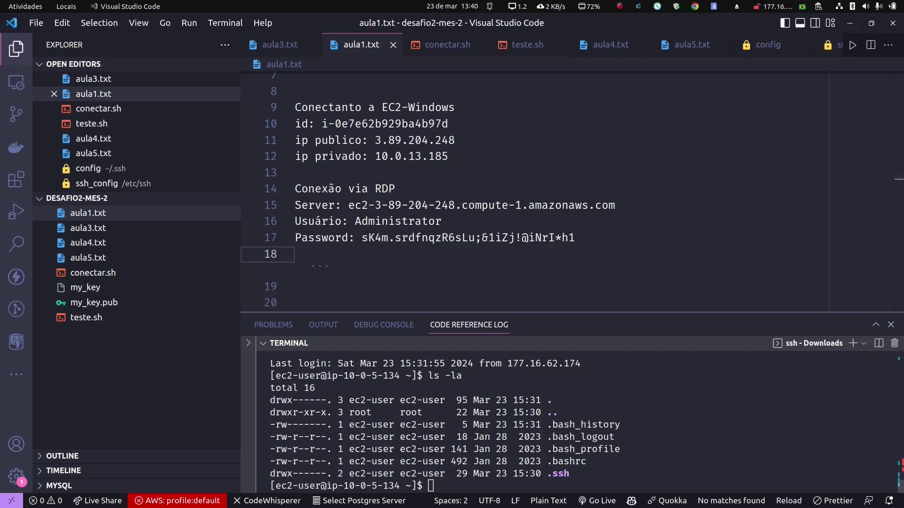
mouse_move(662, 505)
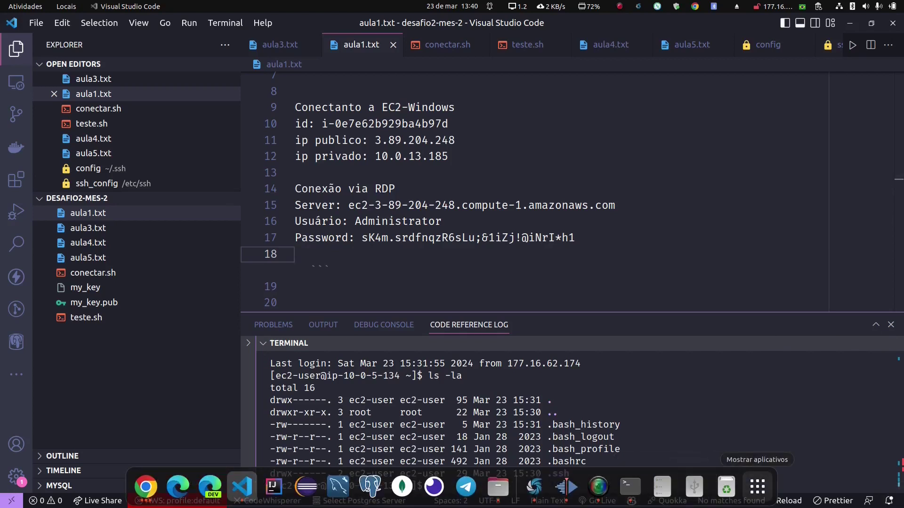
Step: Launch Remmina and open the Conexão Windows connection profile for editing
left_click(757, 486)
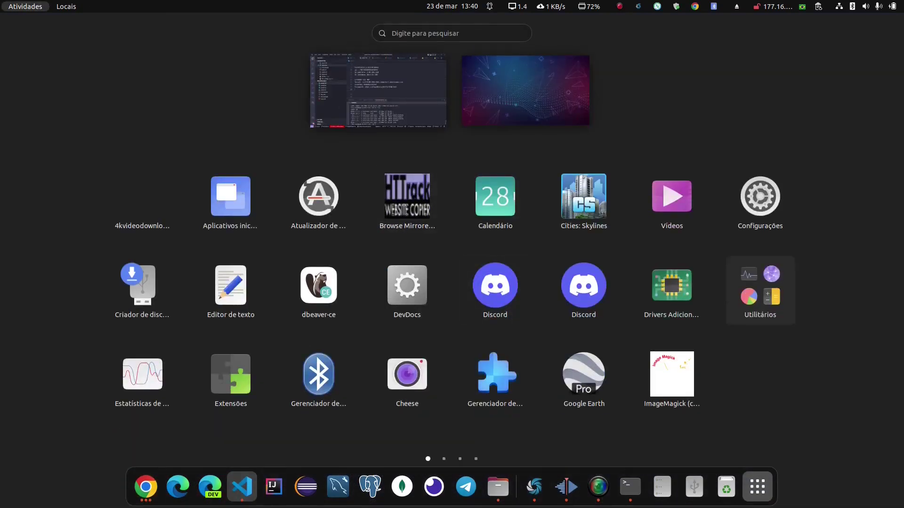
type("reml")
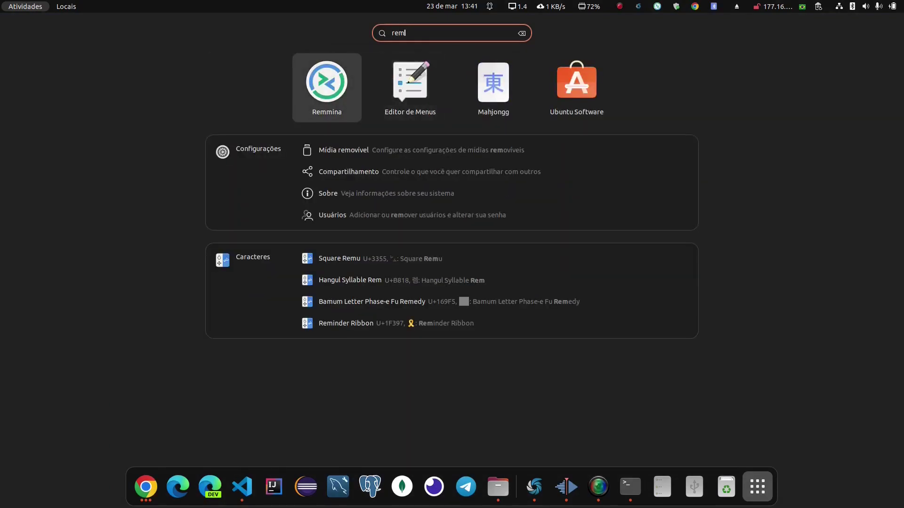
key("Return")
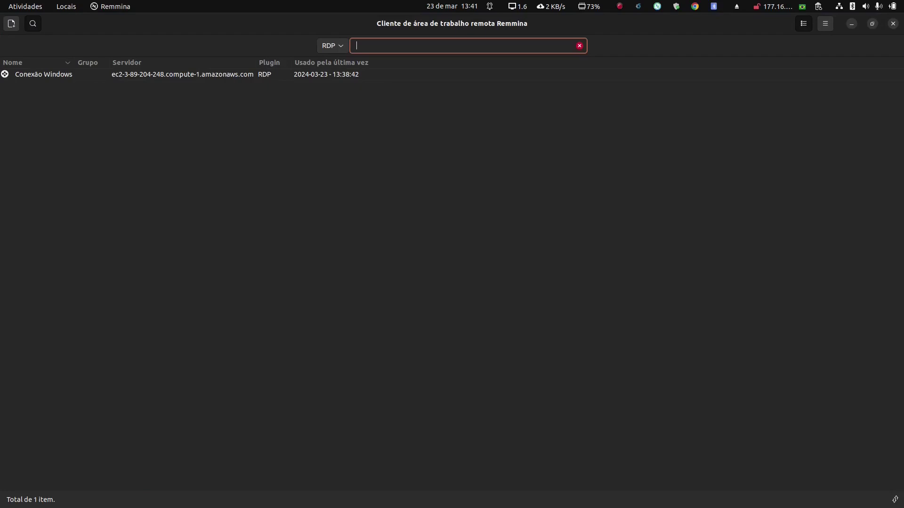
left_click(44, 74)
right_click(153, 76)
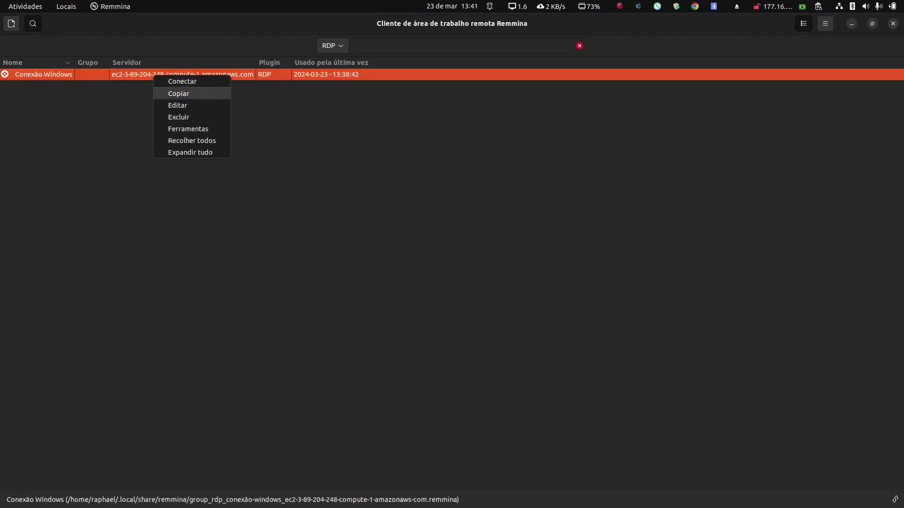
key("Return")
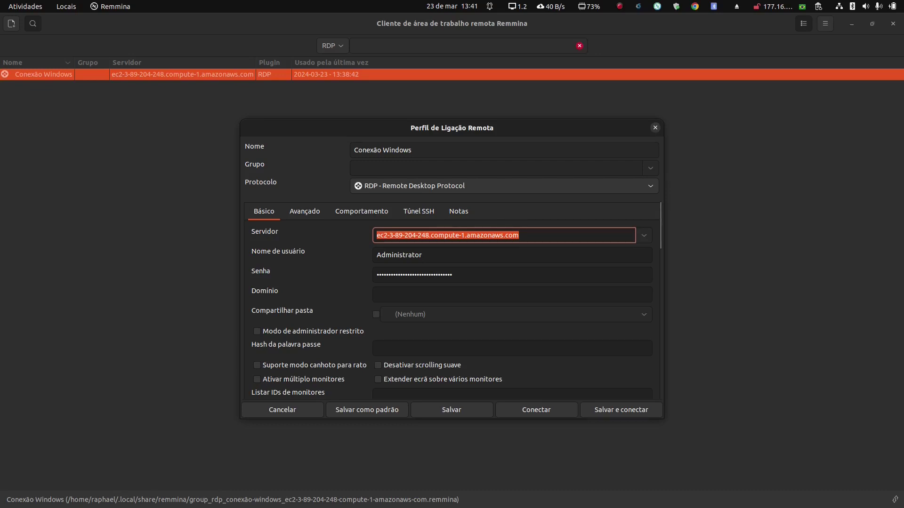
Step: Review the Conexão Windows profile and connect to the Windows instance over RDP
mouse_move(257, 503)
left_click(225, 487)
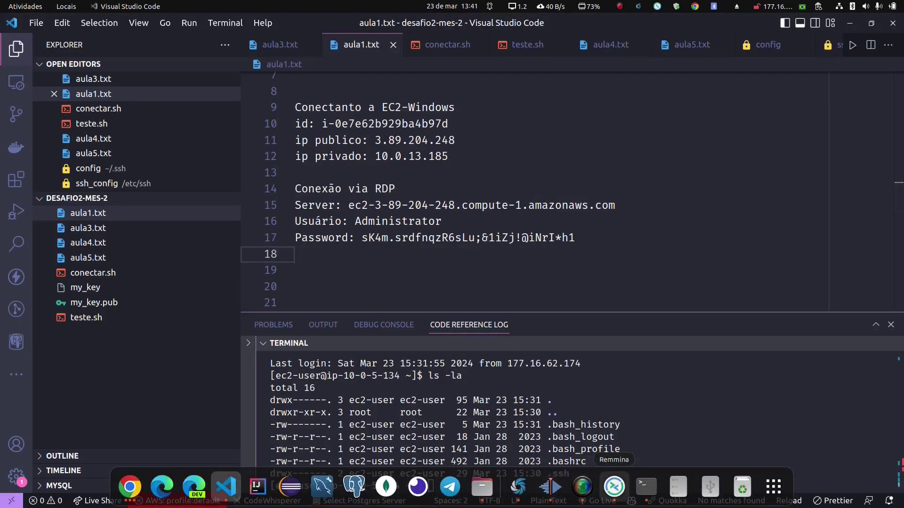
left_click(615, 486)
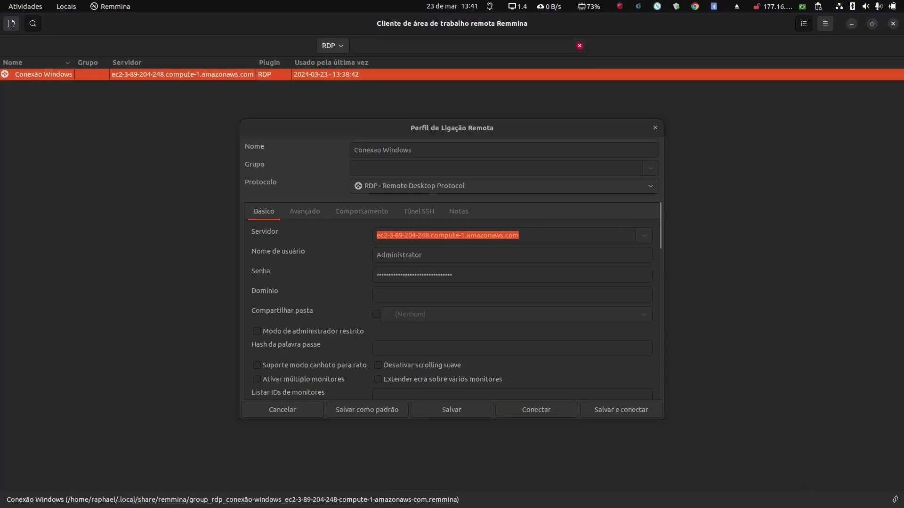
scroll(449, 299, "down", 3)
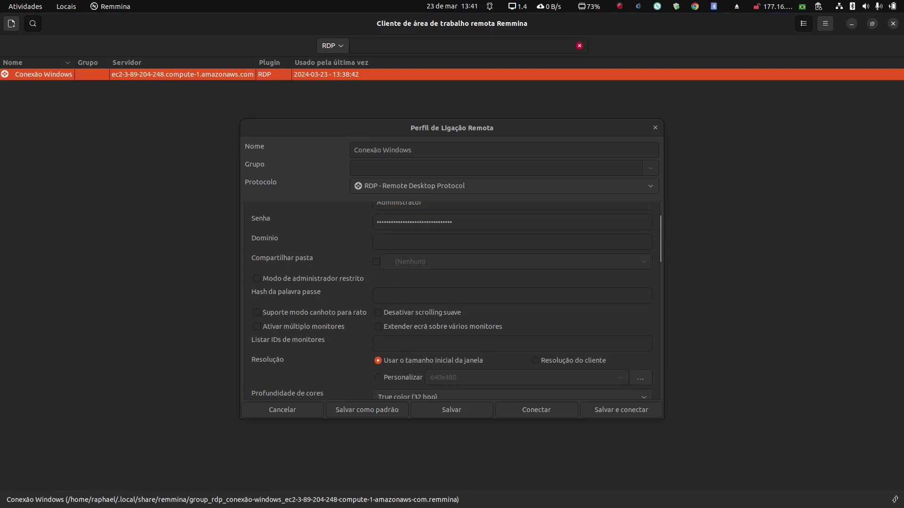
scroll(451, 300, "down", 3)
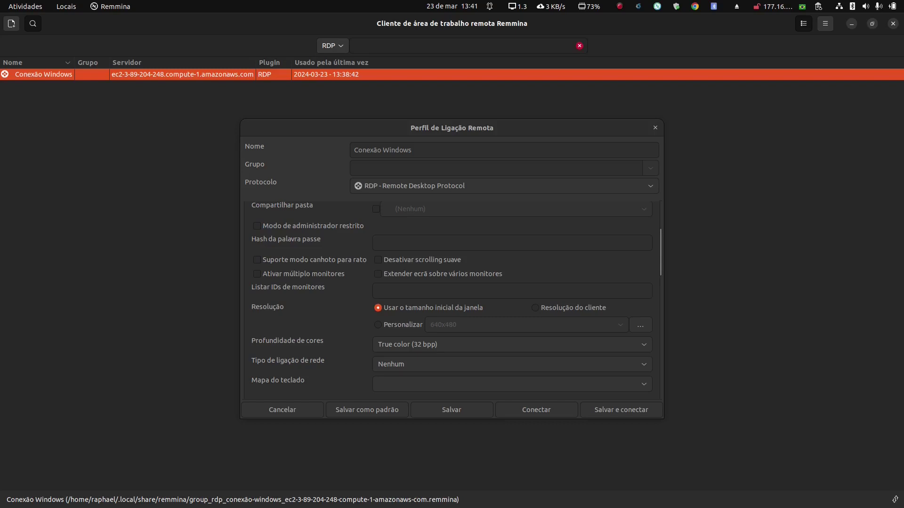
left_click(536, 410)
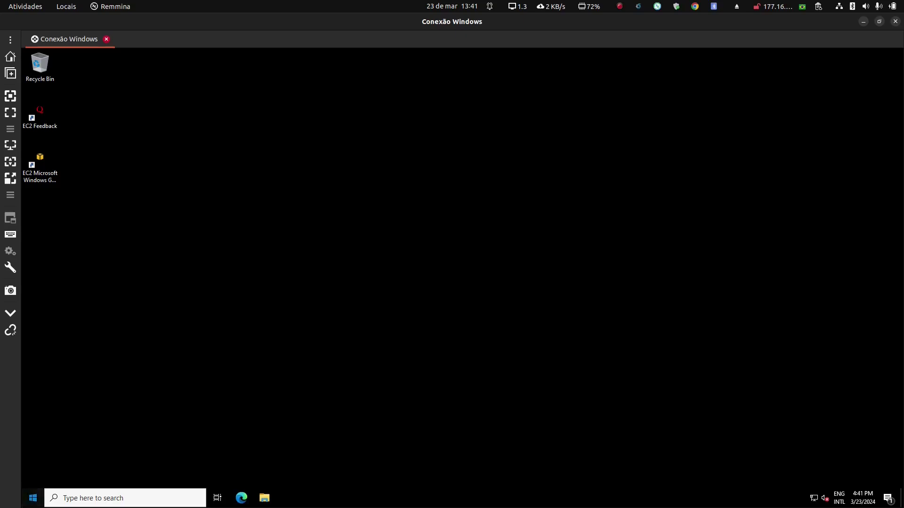
Step: Open the Start menu on the remote Windows Server desktop
key("super")
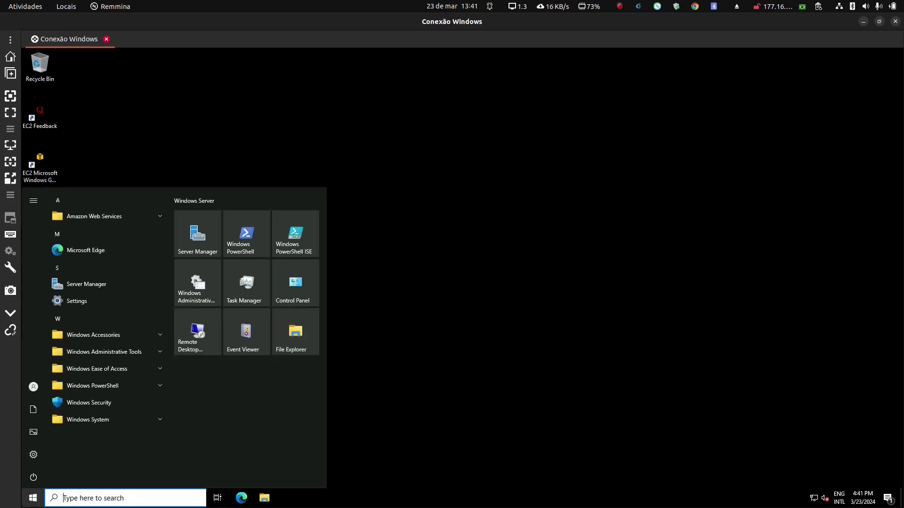
mouse_move(33, 254)
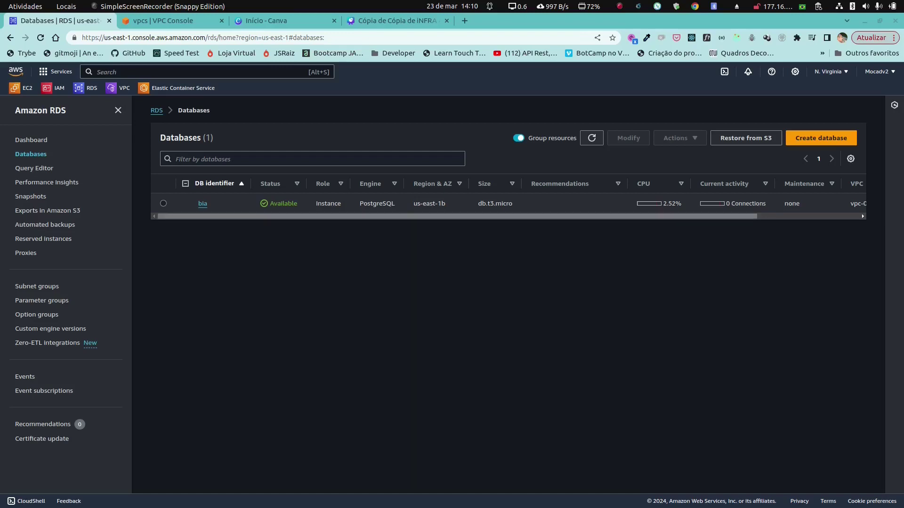
Step: Copy bia's Endpoint address from its details page, then start modifying the bia instance
left_click(203, 204)
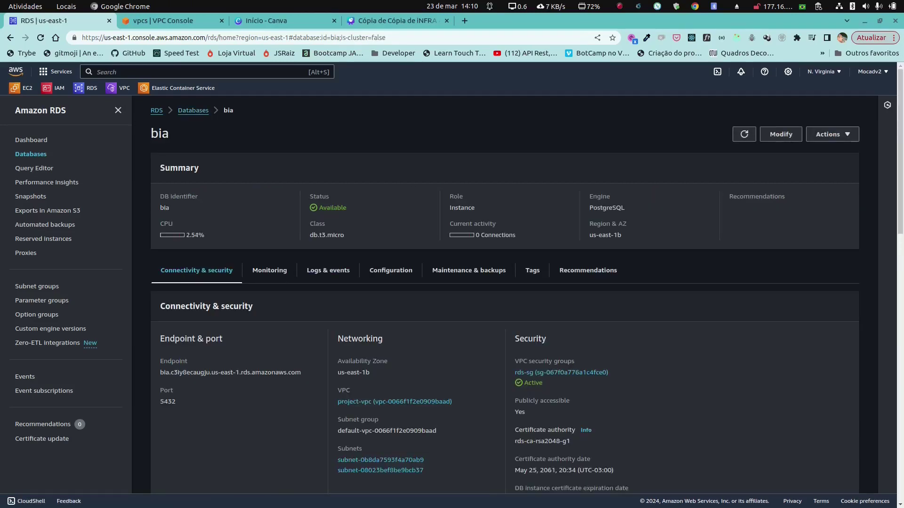
scroll(391, 270, "down", 2)
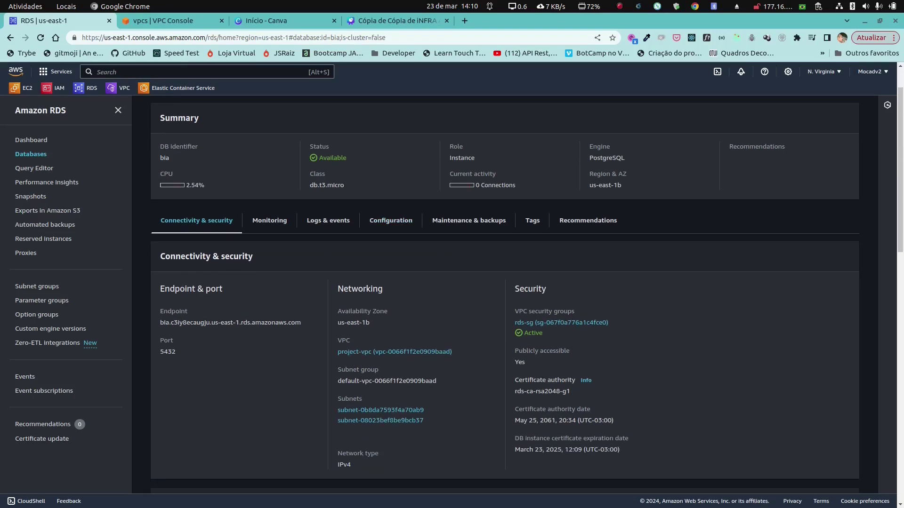
left_click_drag(301, 323, 159, 322)
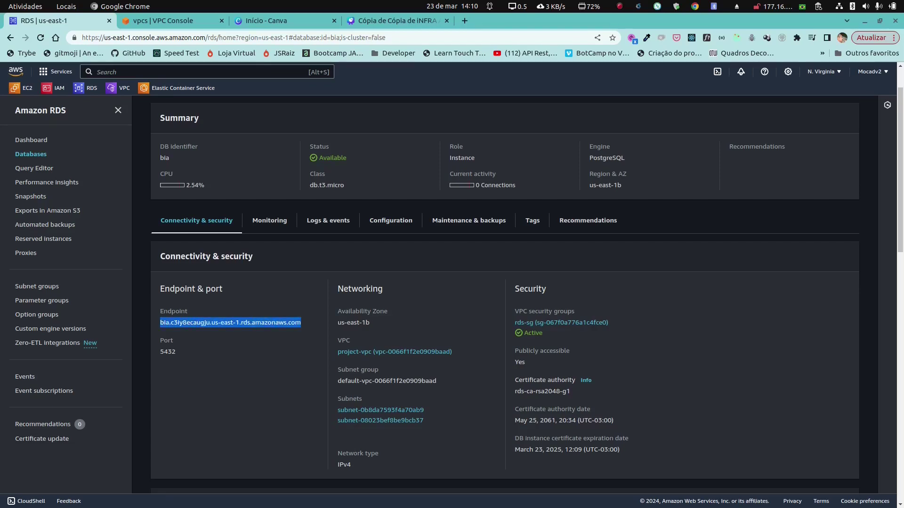
right_click(284, 322)
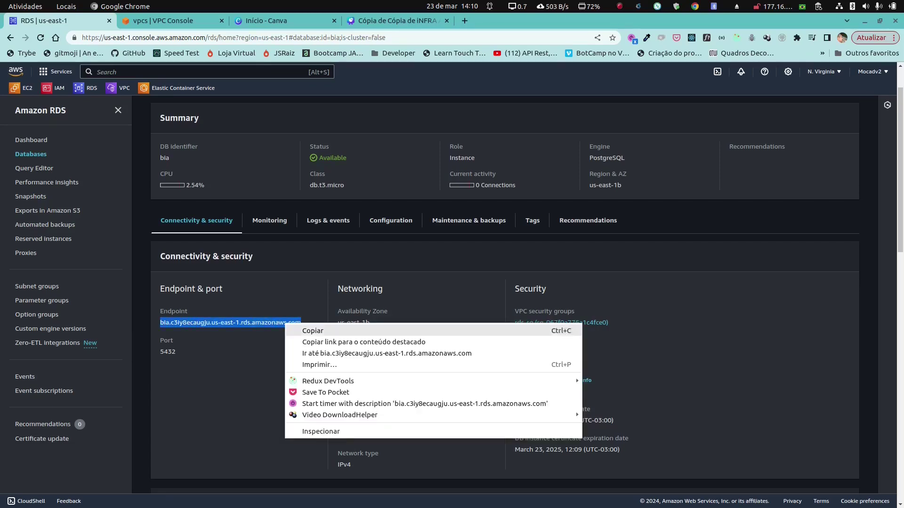
left_click(306, 330)
scroll(527, 282, "up", 2)
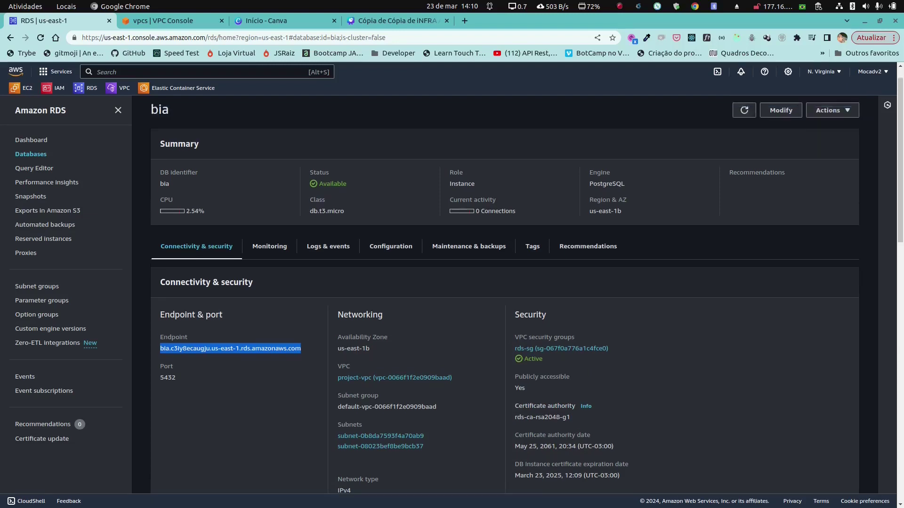
left_click(781, 134)
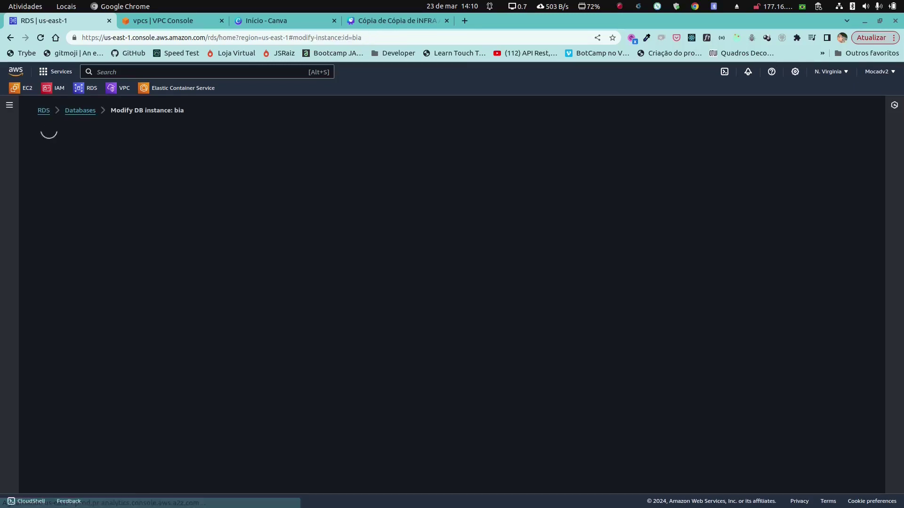
Step: Inspect bia's public access and port under Additional configuration unchanged, then go to EC2
scroll(226, 297, "down", 7)
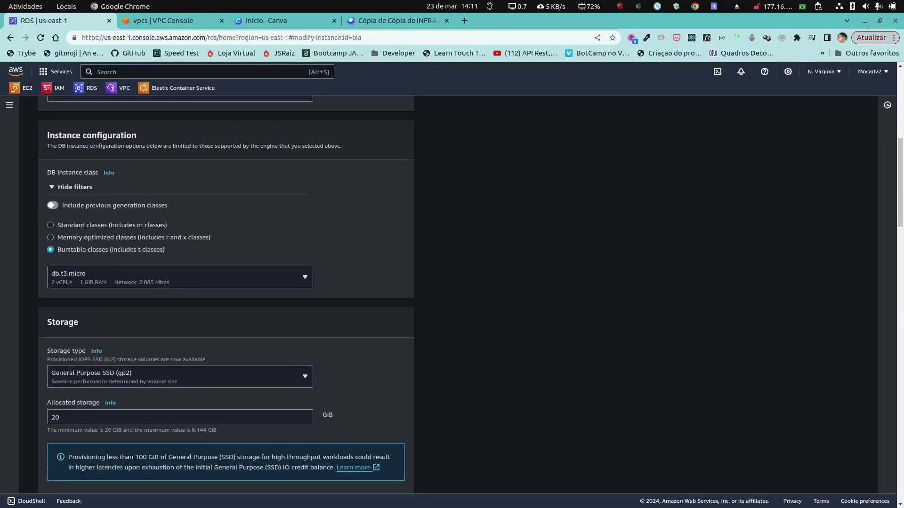
scroll(226, 296, "down", 8)
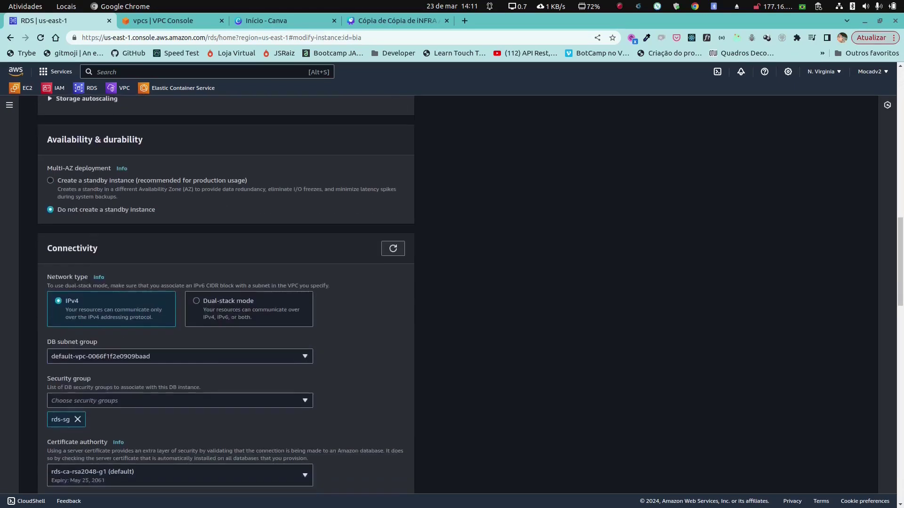
scroll(226, 296, "down", 3)
left_click(94, 360)
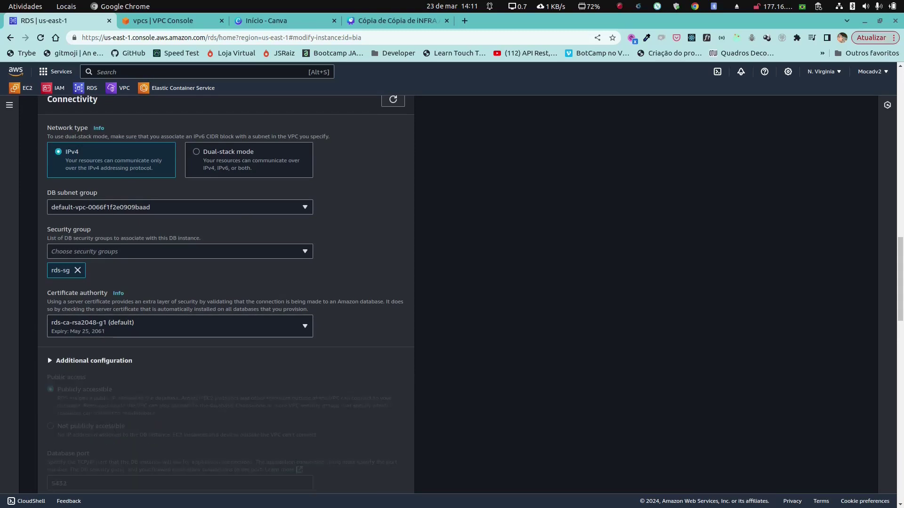
scroll(94, 360, "down", 2)
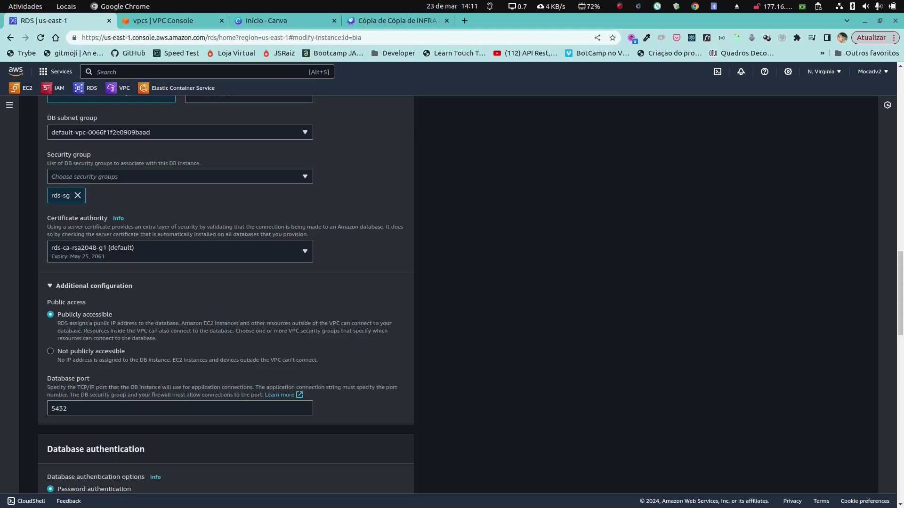
scroll(226, 294, "down", 6)
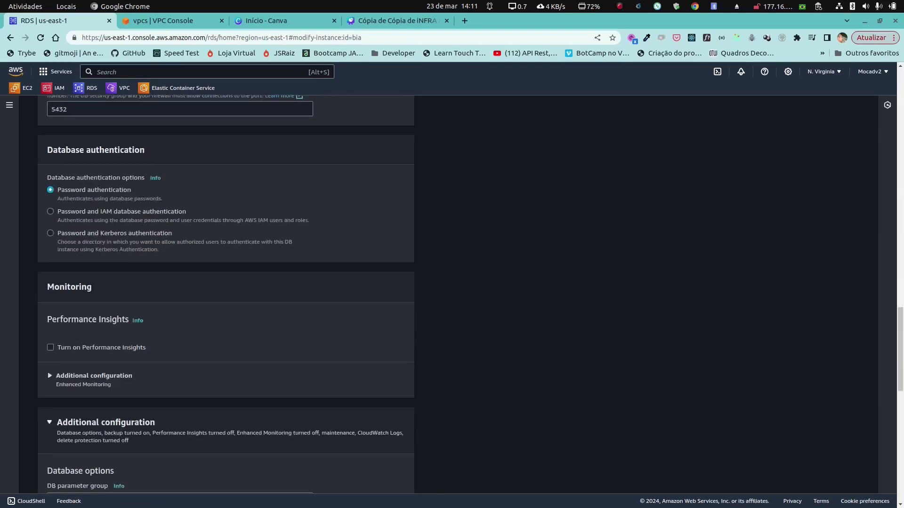
scroll(225, 294, "up", 4)
scroll(226, 294, "up", 15)
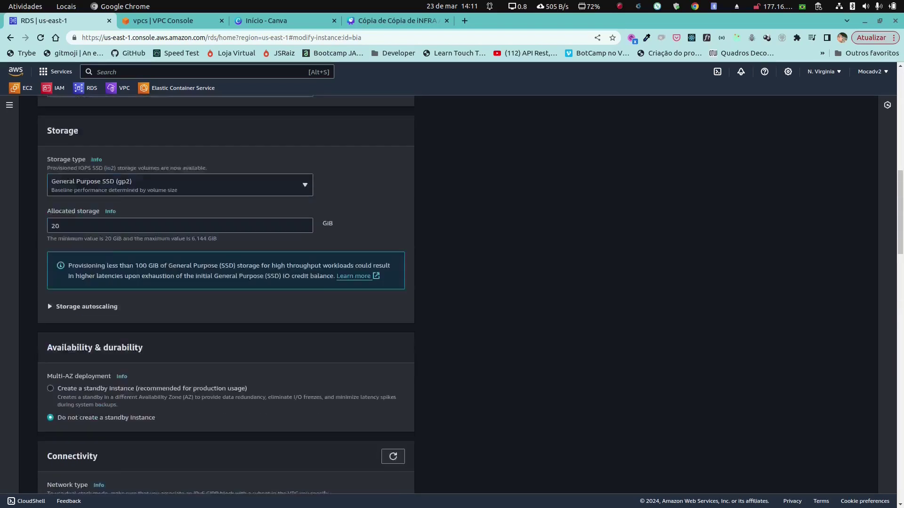
scroll(226, 294, "up", 6)
left_click(20, 88)
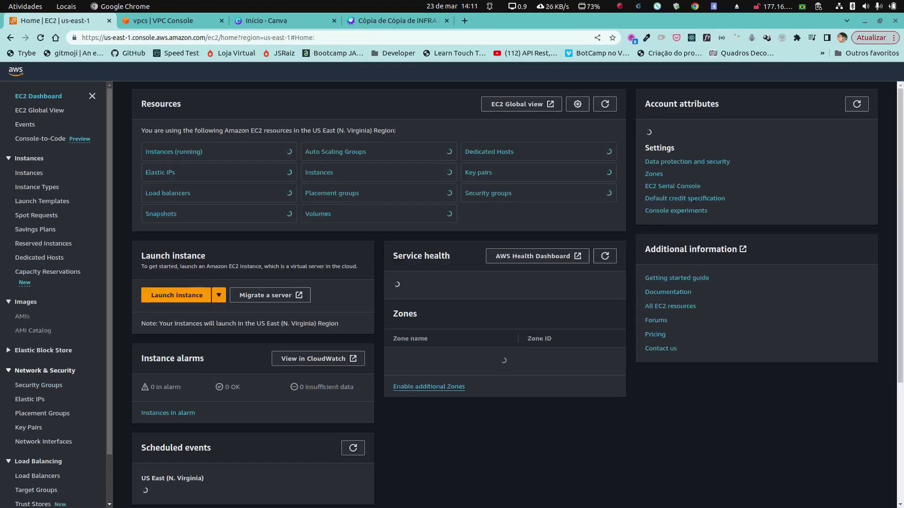
Step: Check the EC2 security groups, then view bia's Connectivity & security details in RDS
left_click(39, 385)
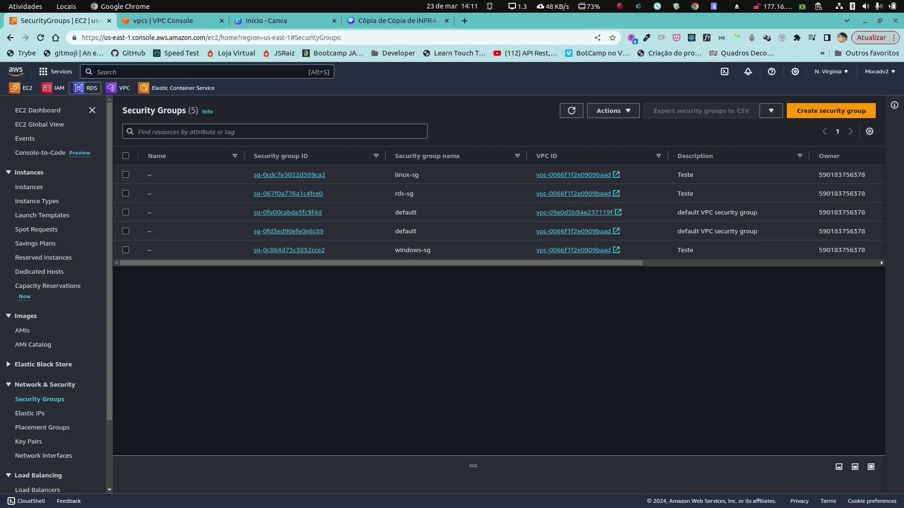
left_click(87, 88)
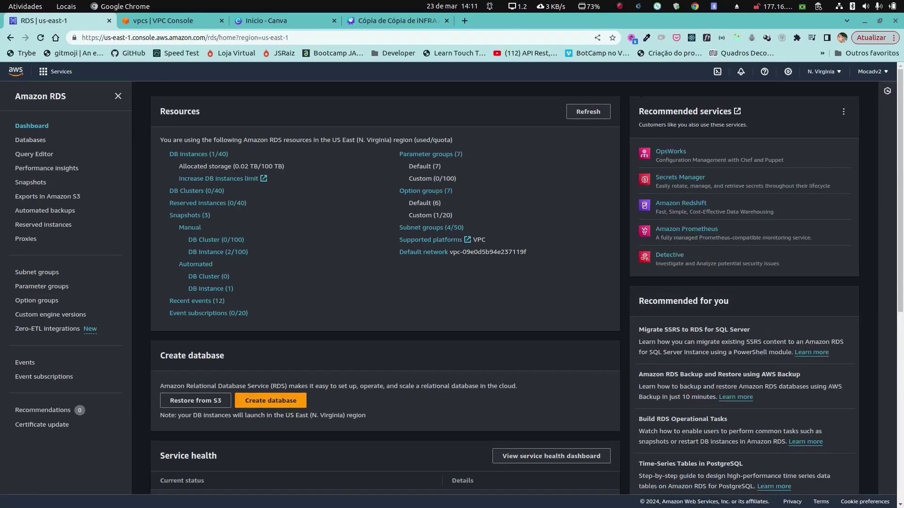
left_click(31, 154)
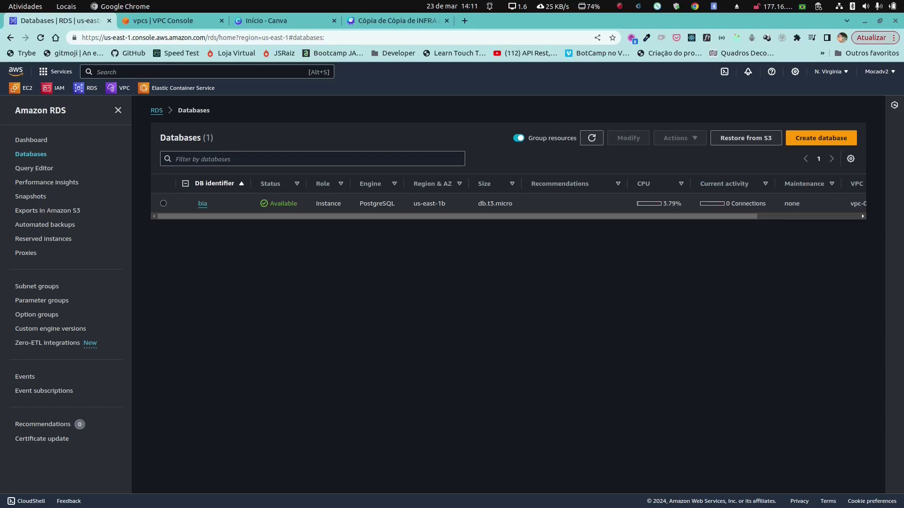
left_click(202, 204)
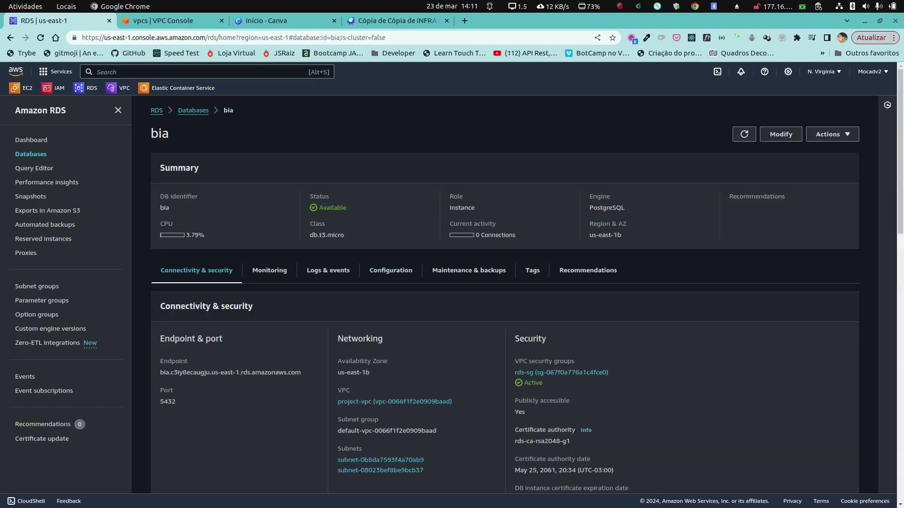
scroll(527, 282, "down", 2)
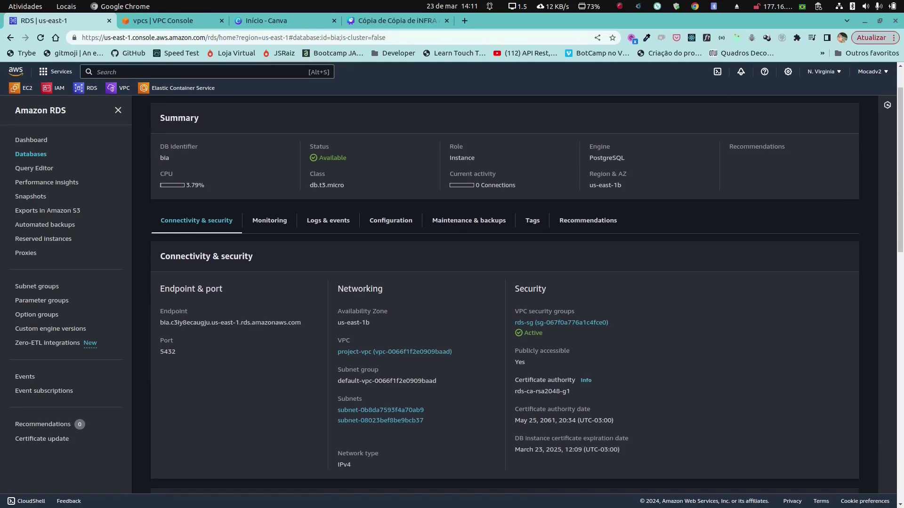
scroll(505, 292, "down", 1)
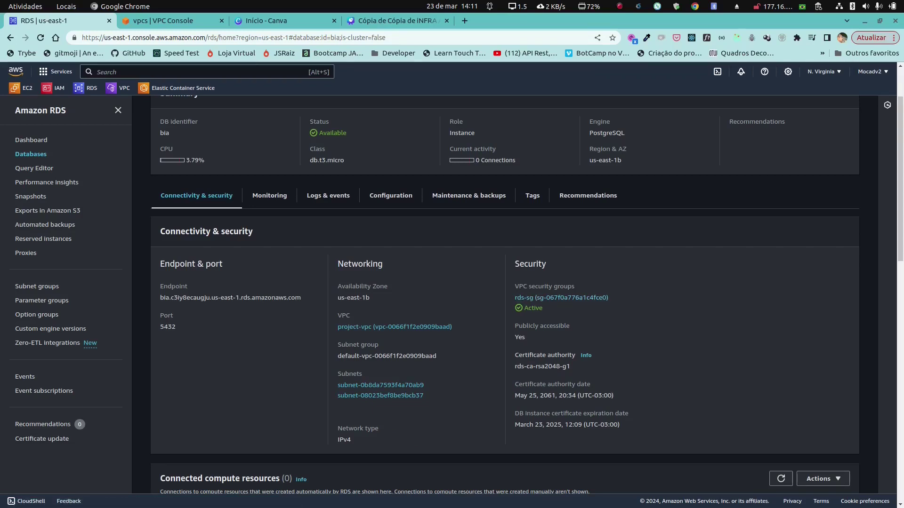
left_click(162, 21)
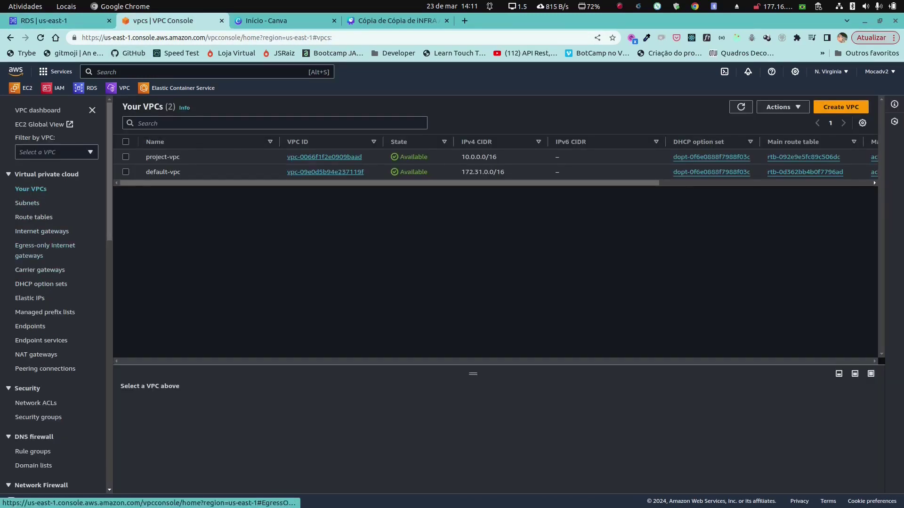
Step: List the EC2 security groups, including rds-sg, and bring up the application grid
left_click(21, 88)
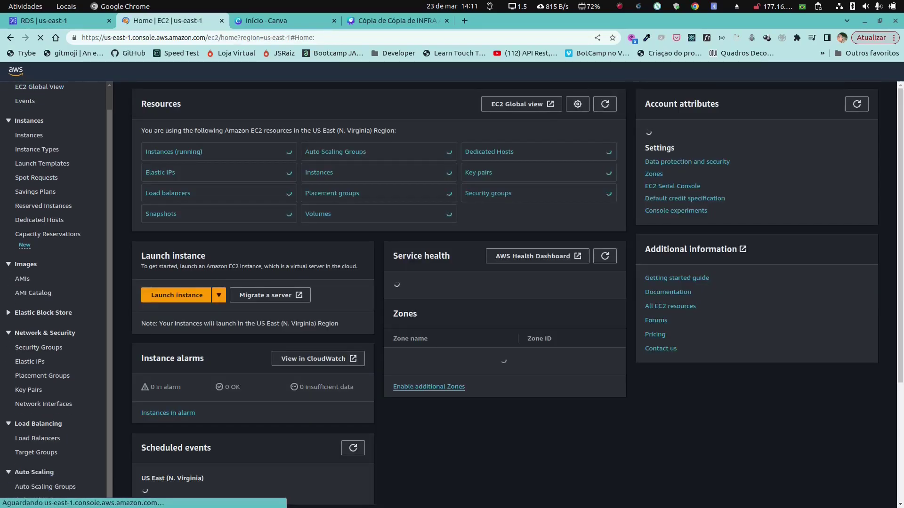
left_click(39, 359)
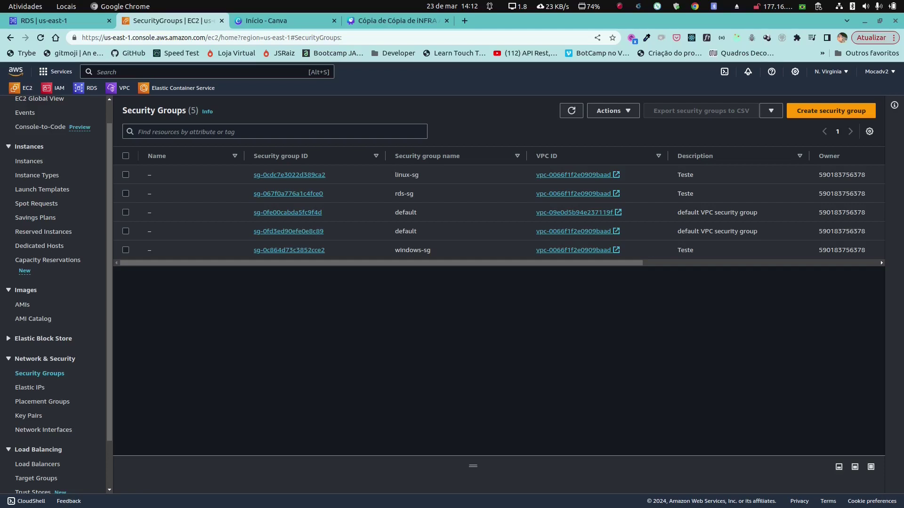
left_click(757, 486)
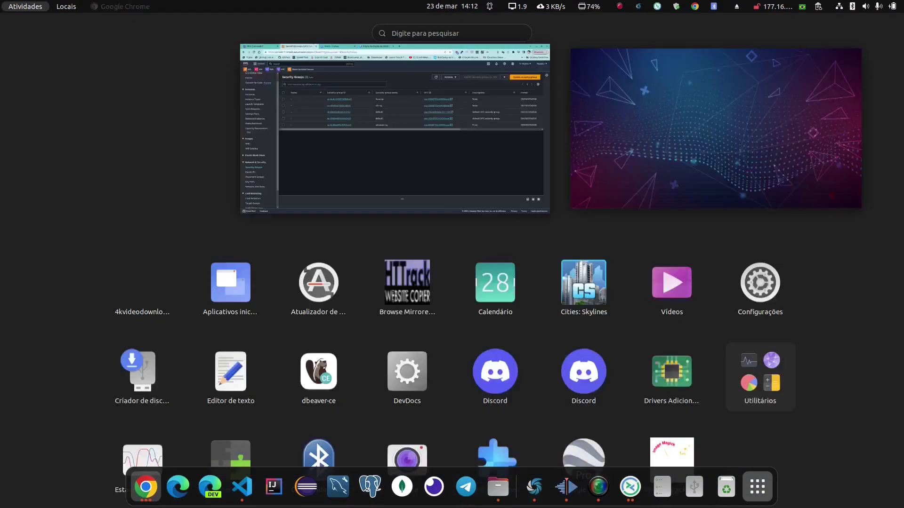
Step: Launch DBeaver and begin a new PostgreSQL connection, dismissing the 'master' connection error
left_click(318, 287)
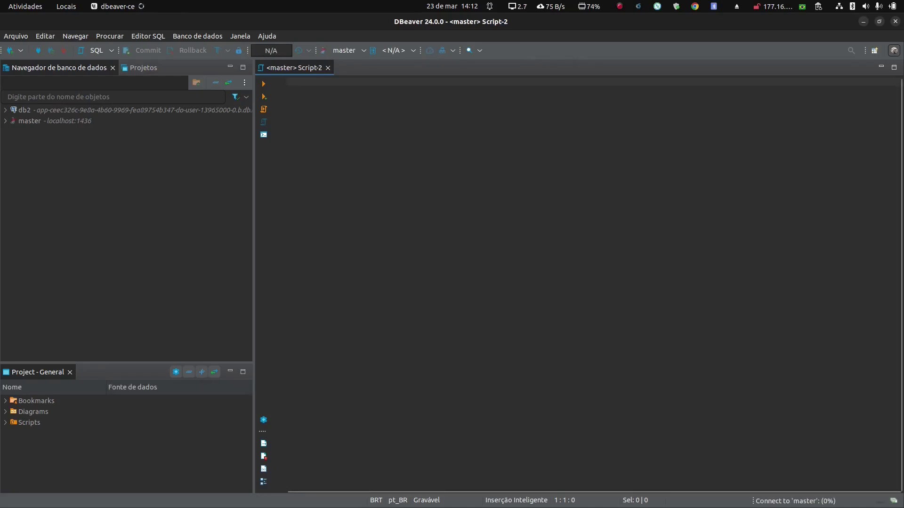
key("Escape")
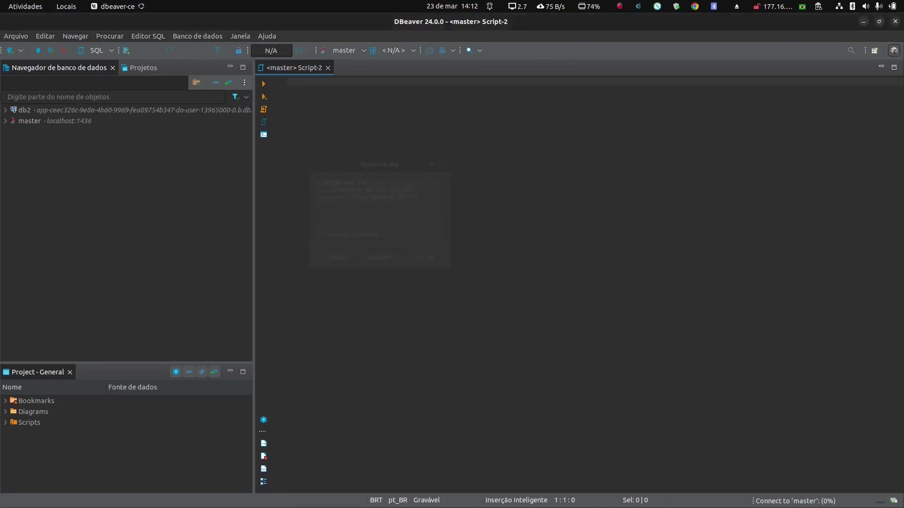
left_click(10, 50)
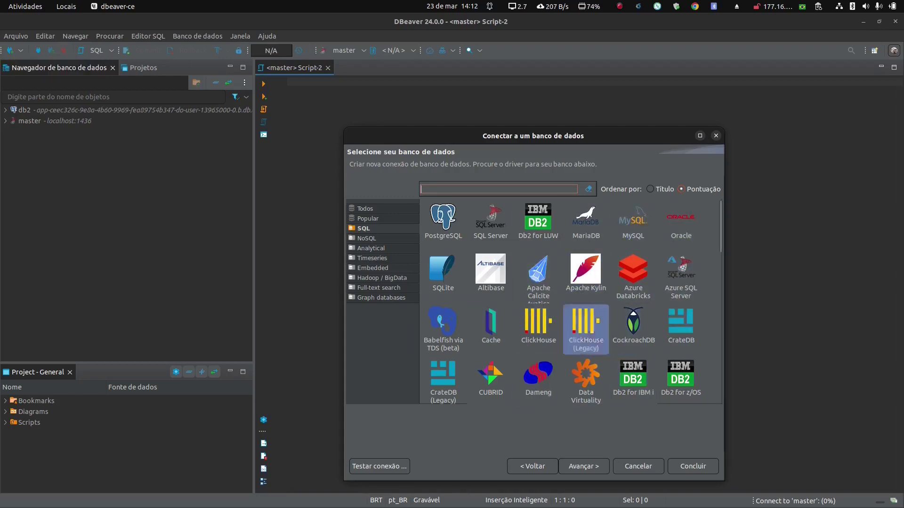
left_click(443, 226)
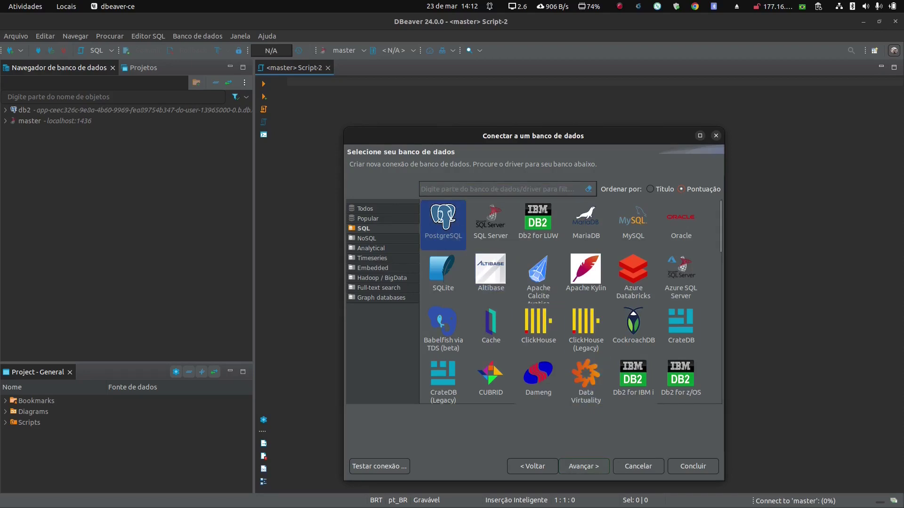
left_click(583, 466)
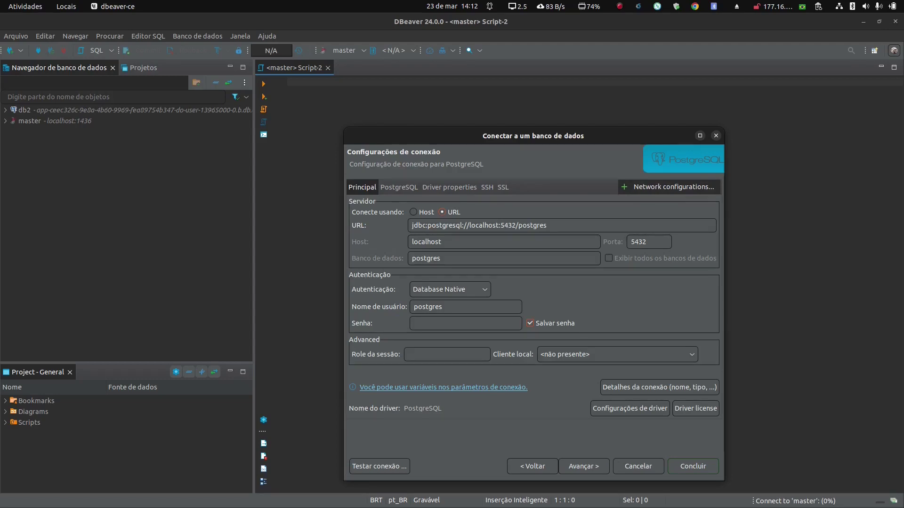
left_click(456, 226)
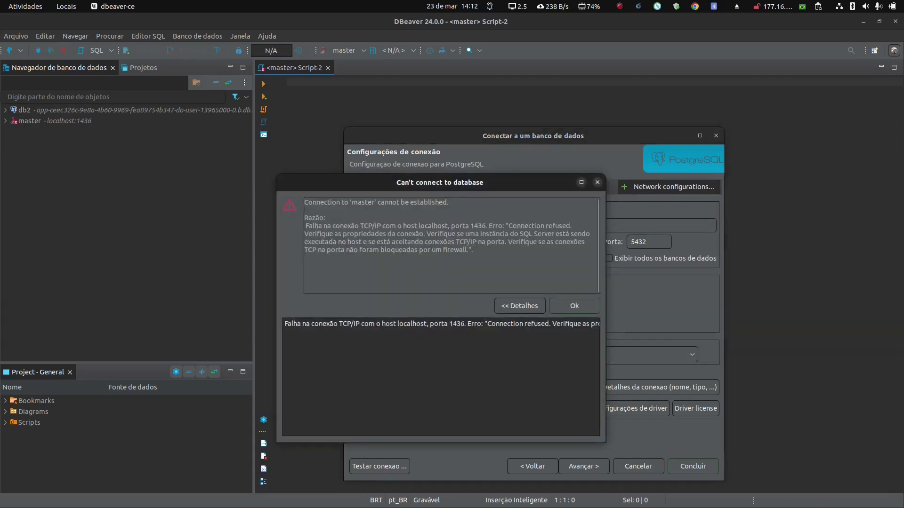
key("Return")
Step: Replace the localhost Host value with the pasted bia RDS endpoint
left_click_drag(442, 242, 428, 242)
double_click(432, 242)
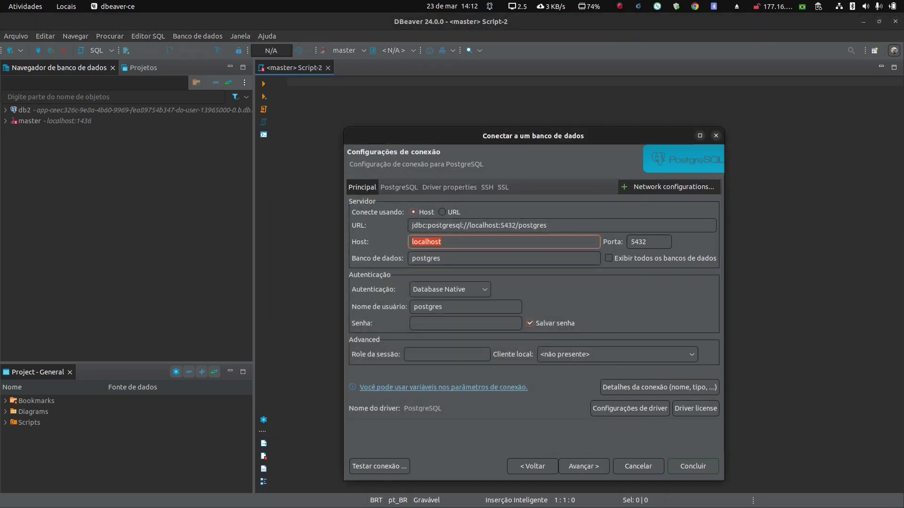
right_click(426, 240)
left_click(440, 273)
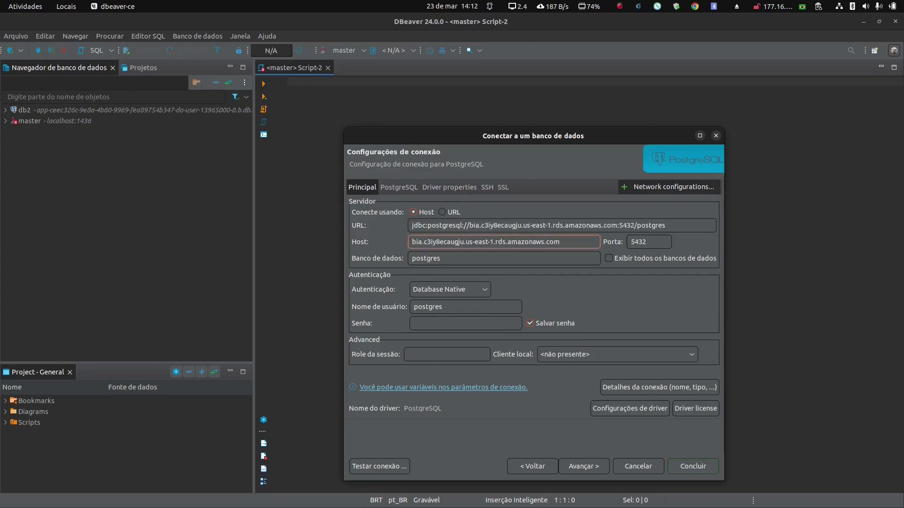
Step: Enter the database password, test the connection successfully, and save it
left_click(458, 324)
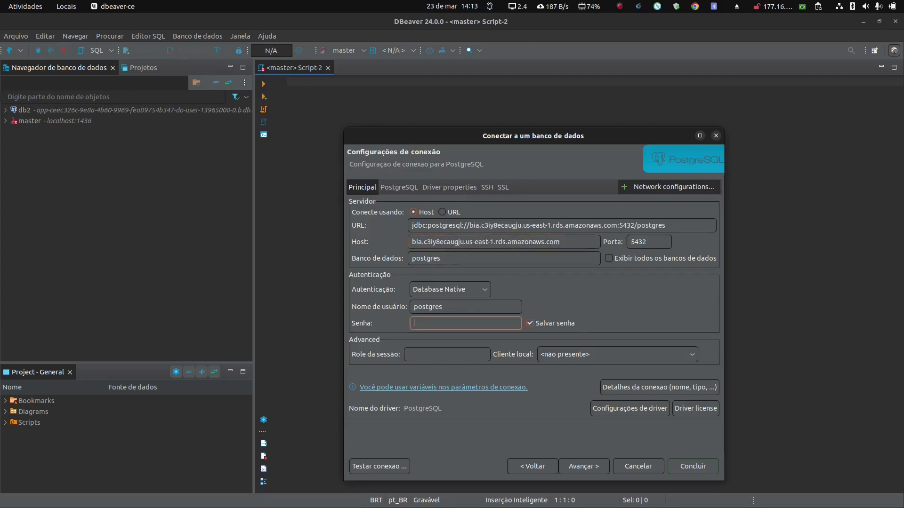
type("•••••••••")
key("Return")
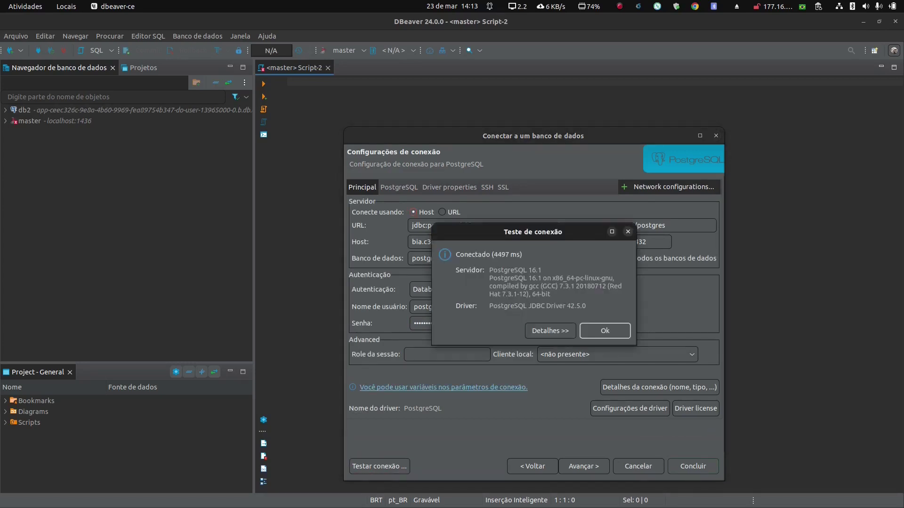
key("Return")
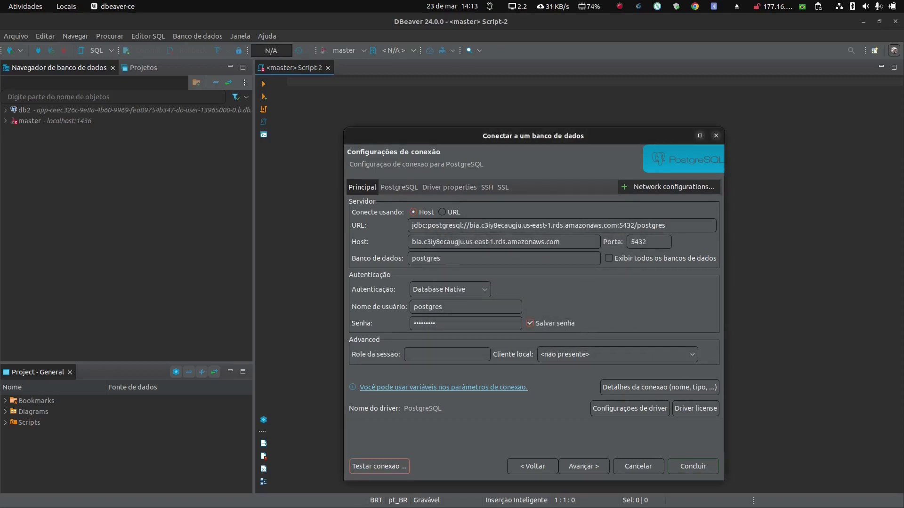
left_click(693, 466)
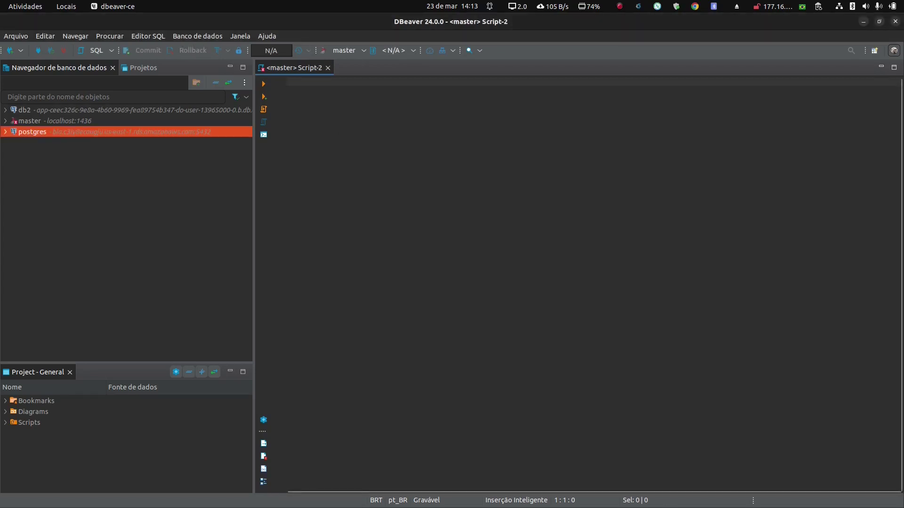
Step: Connect to the postgres connection, open the postgres database and its public schema, then return to Chrome
double_click(32, 131)
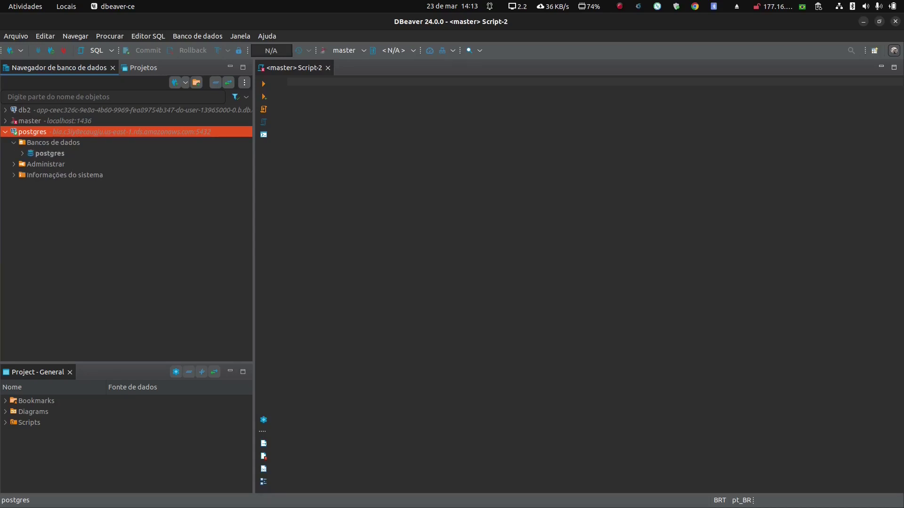
left_click(50, 154)
double_click(49, 154)
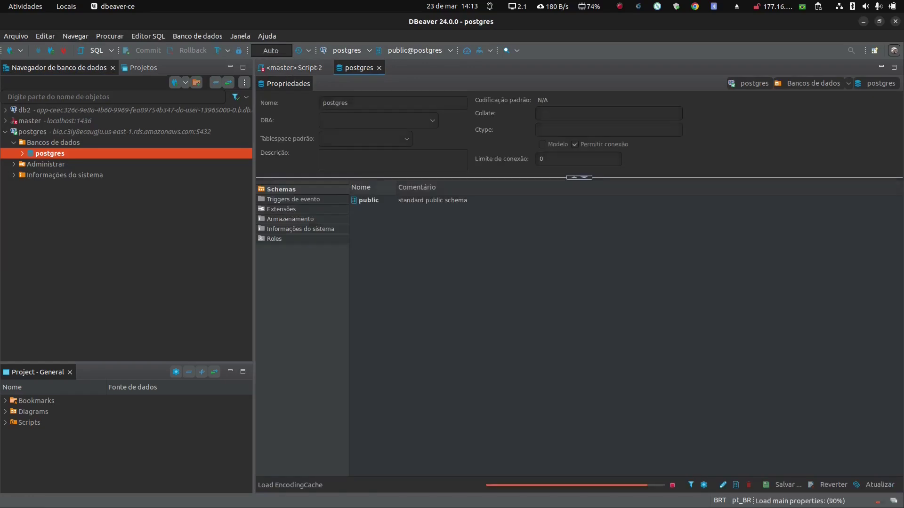
left_click(22, 153)
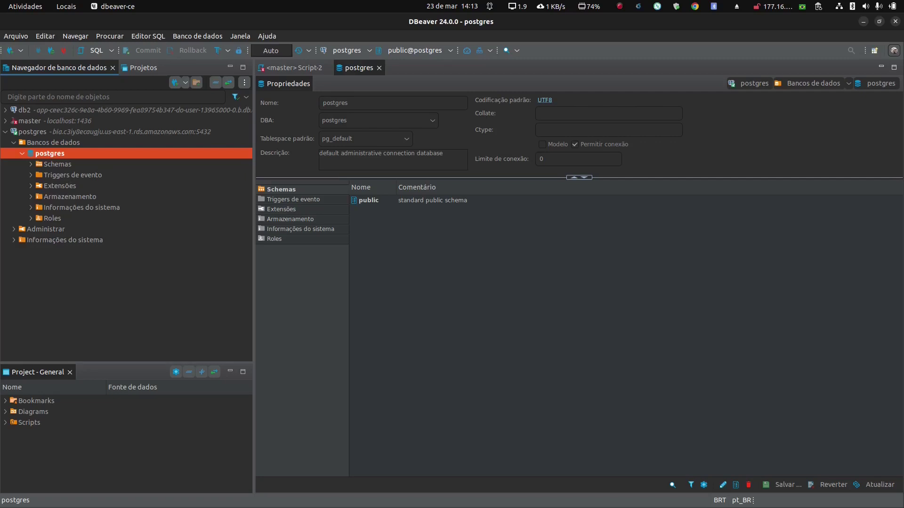
key("alt+Tab")
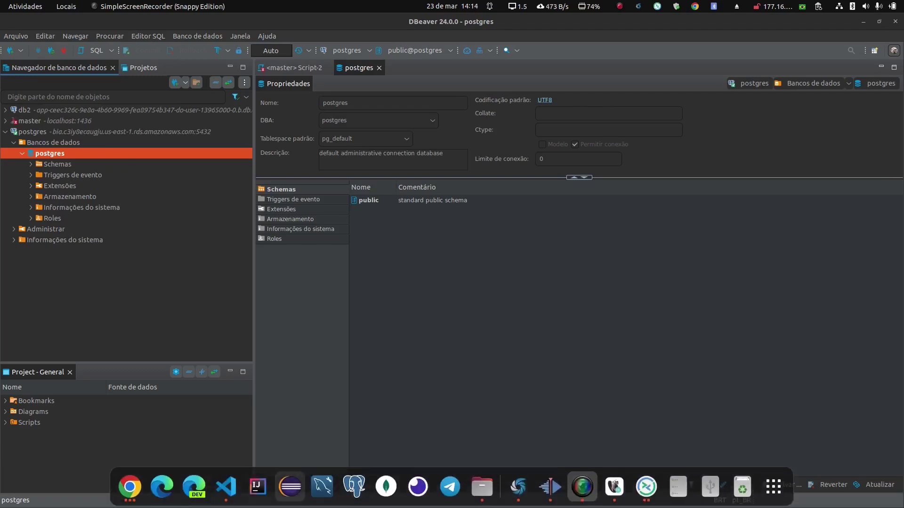
left_click(129, 487)
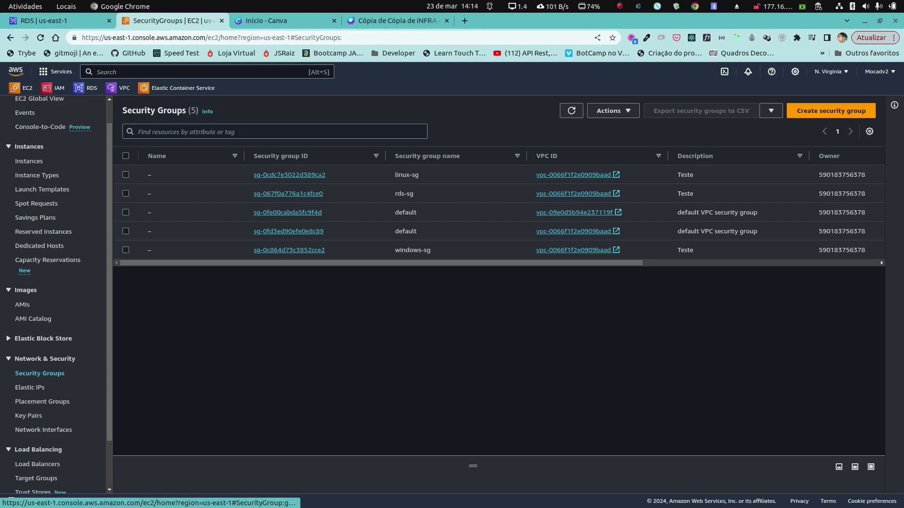
Step: Compare rds-sg's inbound rule source with the current public IP, then edit its inbound rules
left_click(288, 194)
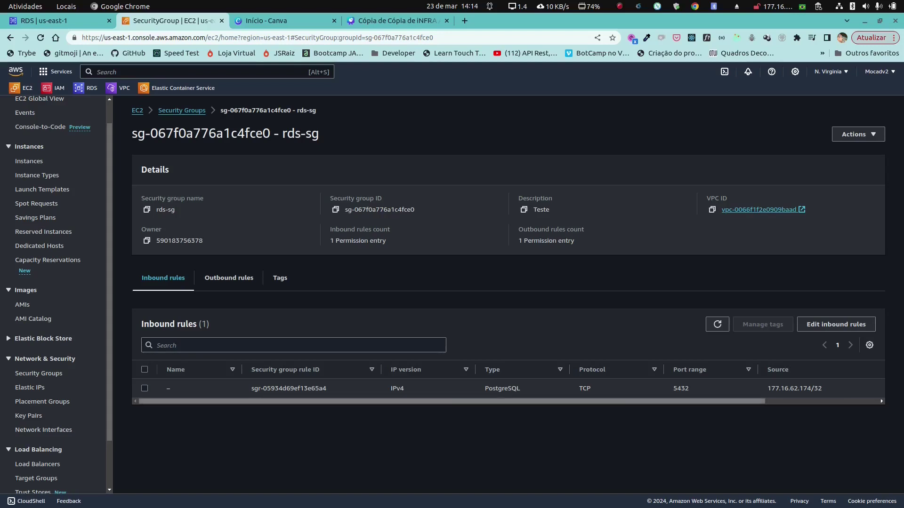
scroll(508, 388, "right", 5)
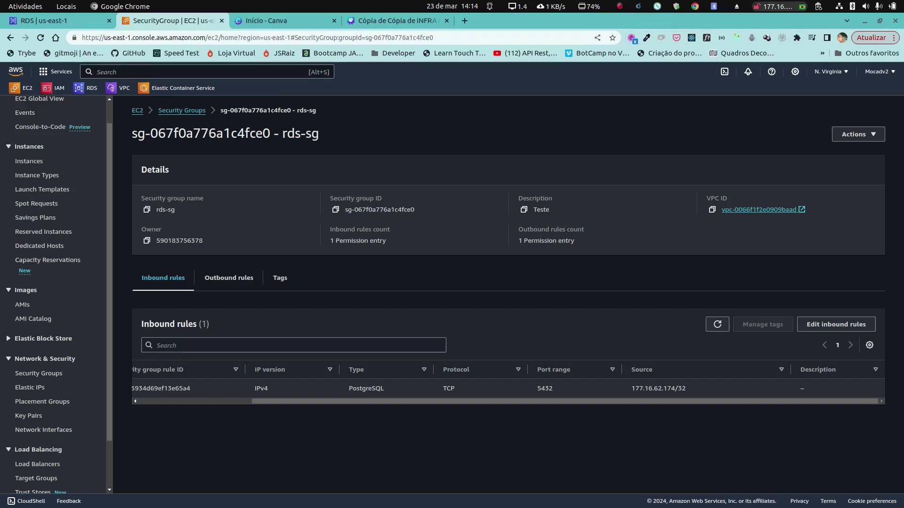
left_click(777, 6)
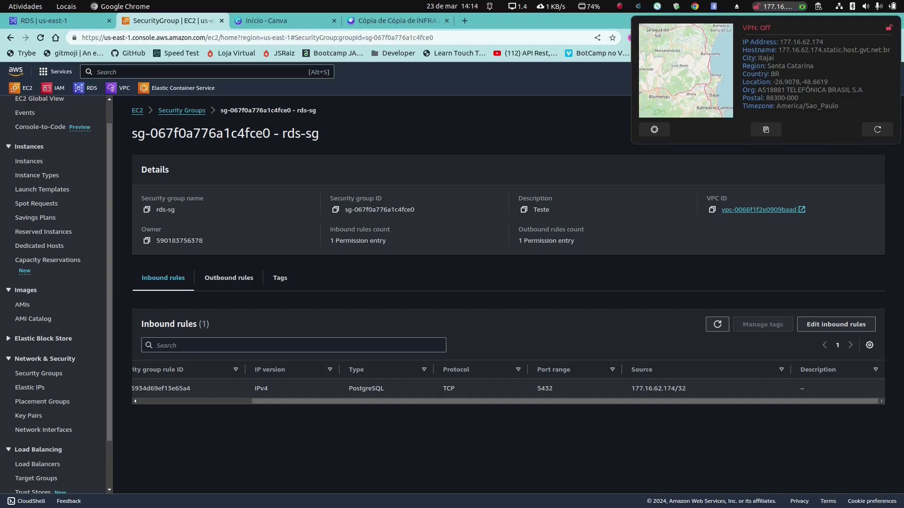
key("Escape")
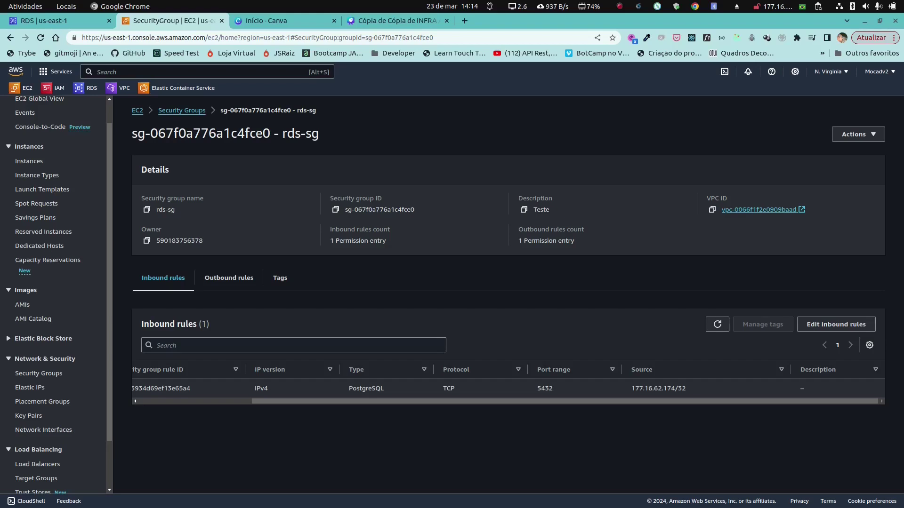
left_click(182, 110)
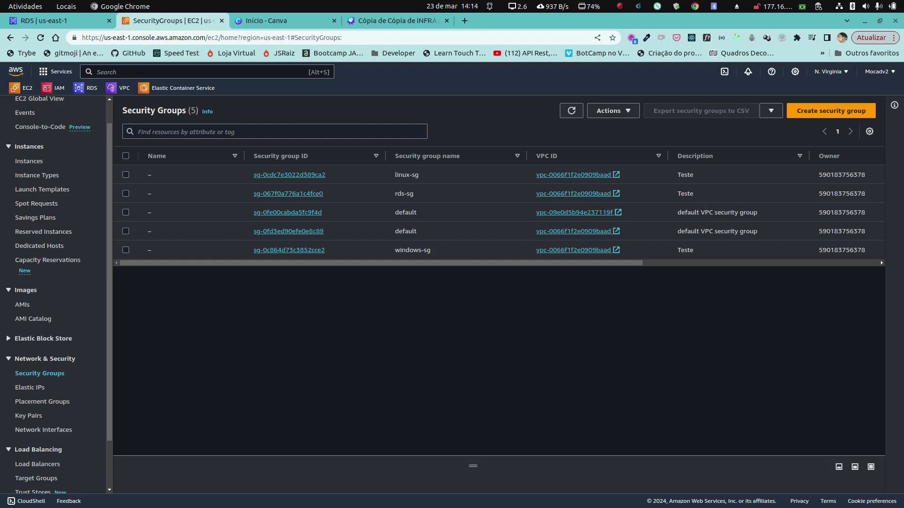
left_click(288, 193)
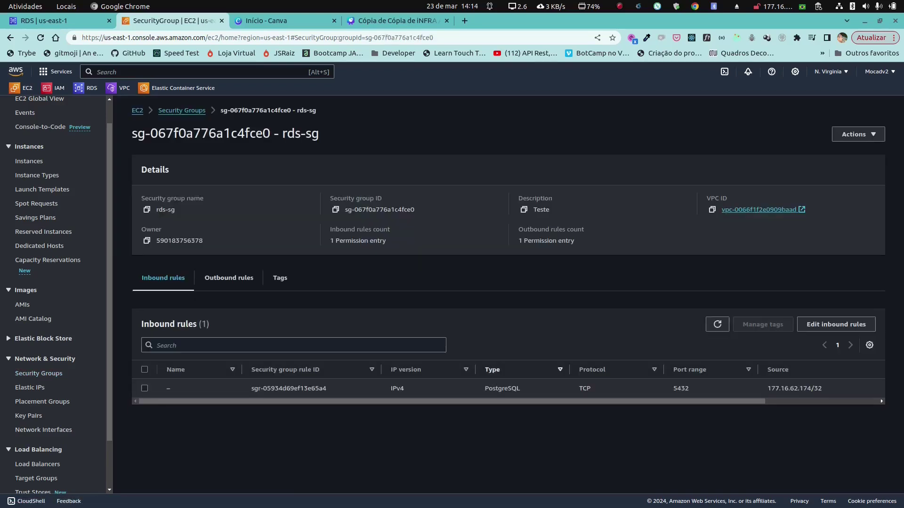
left_click(835, 324)
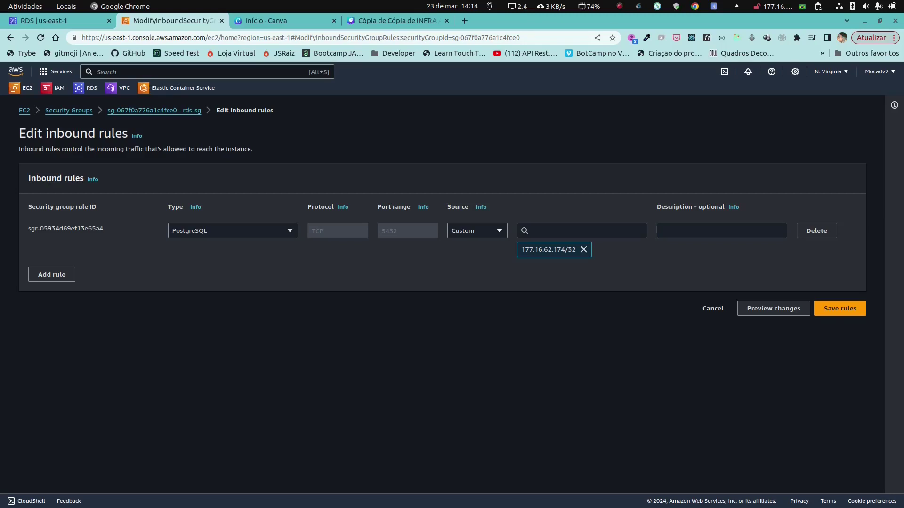
Step: Remove the 177.16.62.174/32 source and set the PostgreSQL rule source to My IP
left_click(477, 231)
left_click(470, 245)
left_click(583, 250)
left_click(476, 231)
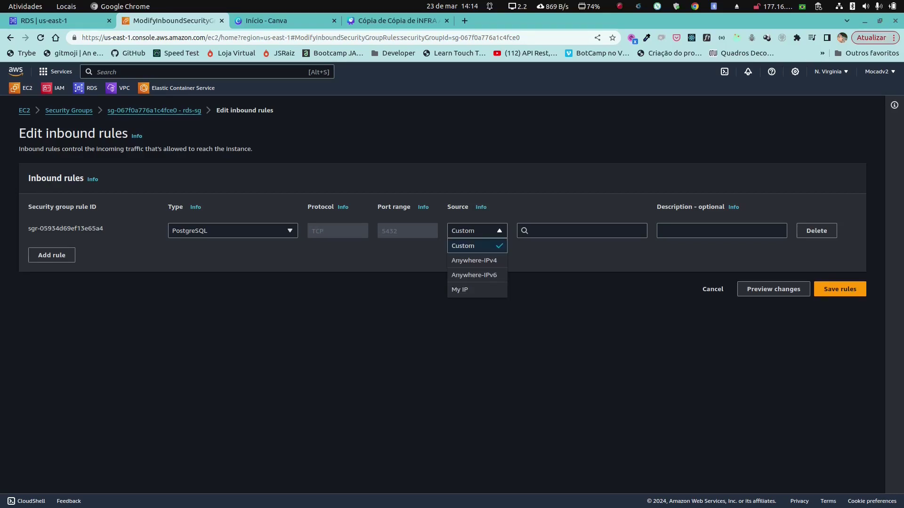
left_click(459, 290)
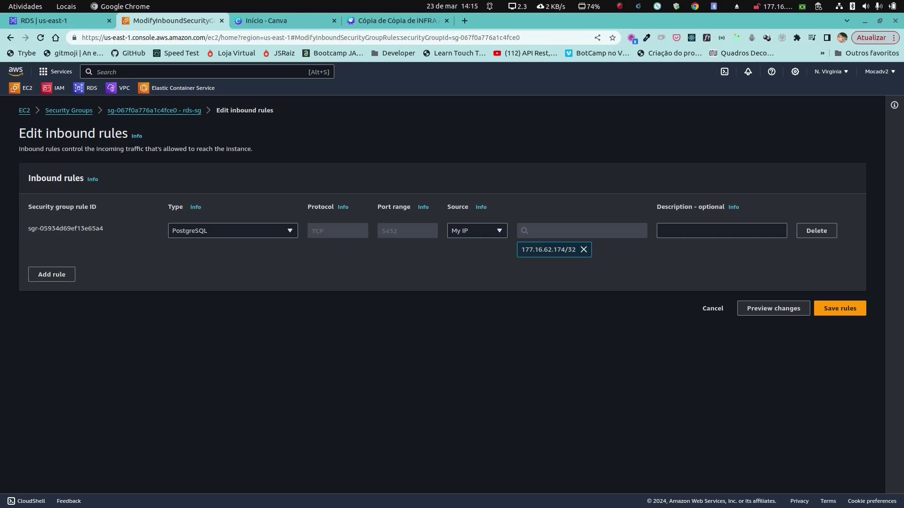
Step: Switch the source to Anywhere-IPv4, then cancel the edits to keep 177.16.62.174/32
left_click(477, 231)
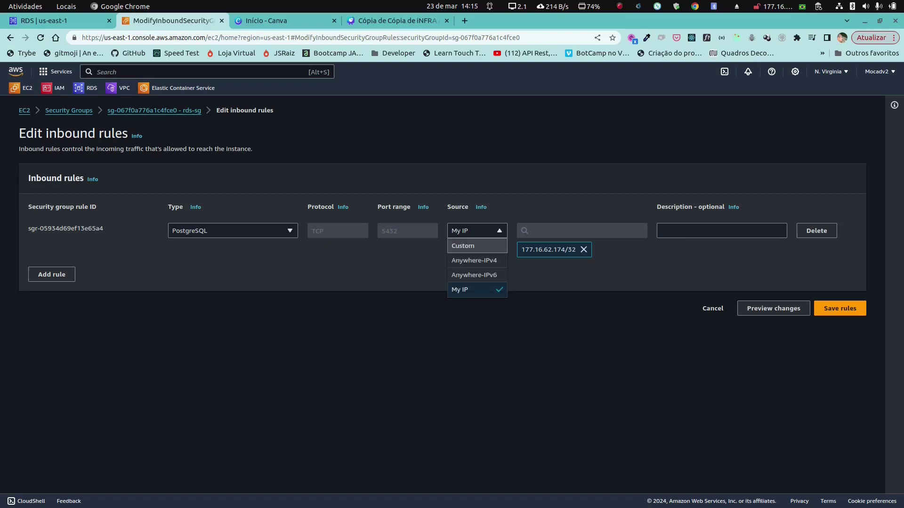
left_click(474, 260)
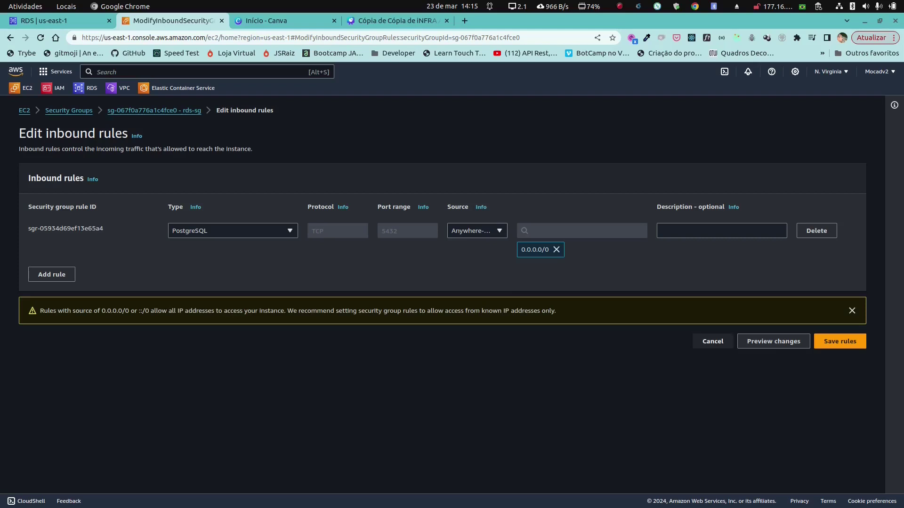
left_click(713, 342)
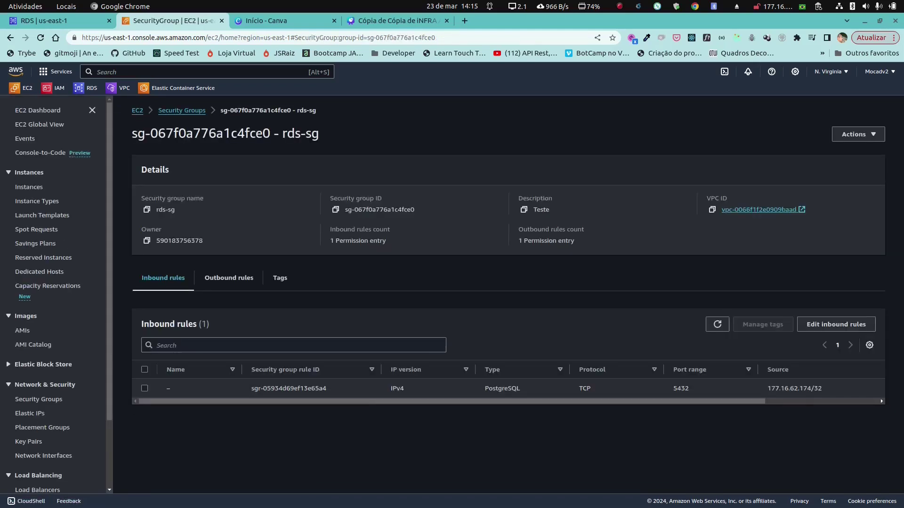
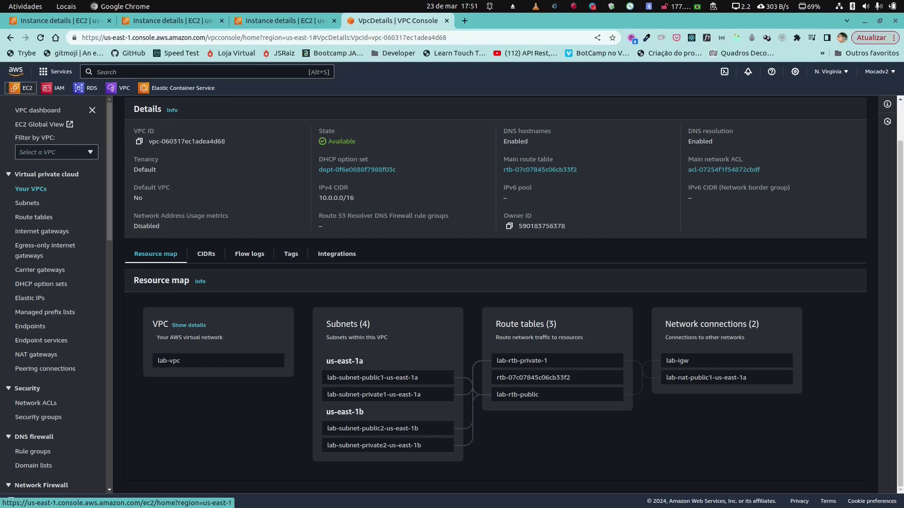
Step: Leave the lab-vpc resource map and go to the EC2 dashboard via the favorites bar
left_click(23, 88)
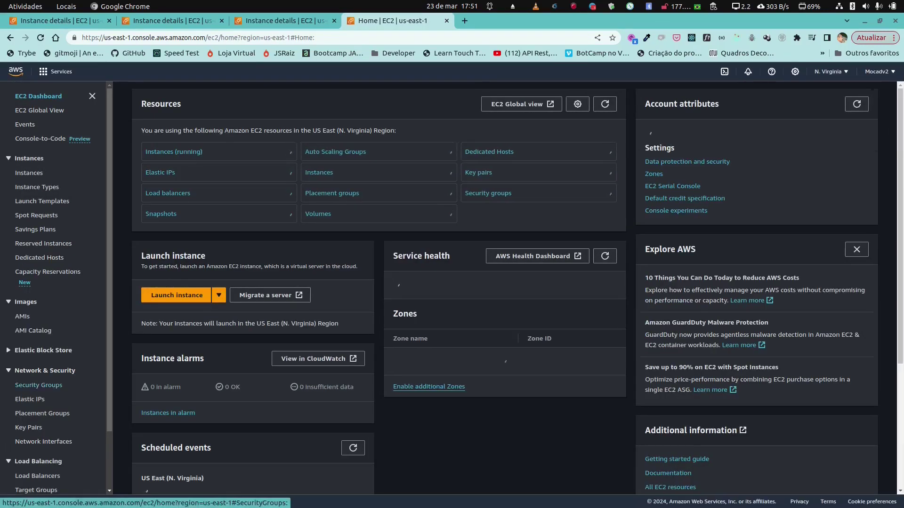
Step: Open bh-sg from the Security Groups list and review its inbound SSH rules
left_click(39, 385)
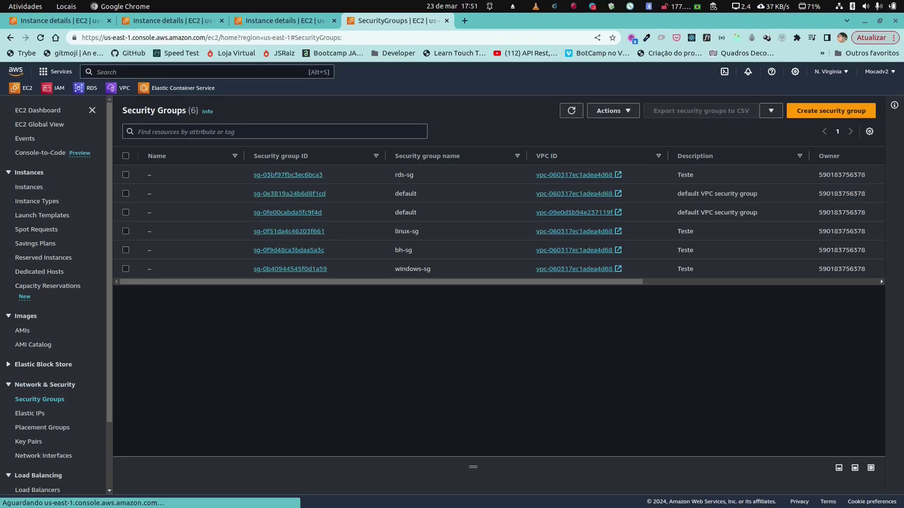
left_click(288, 250)
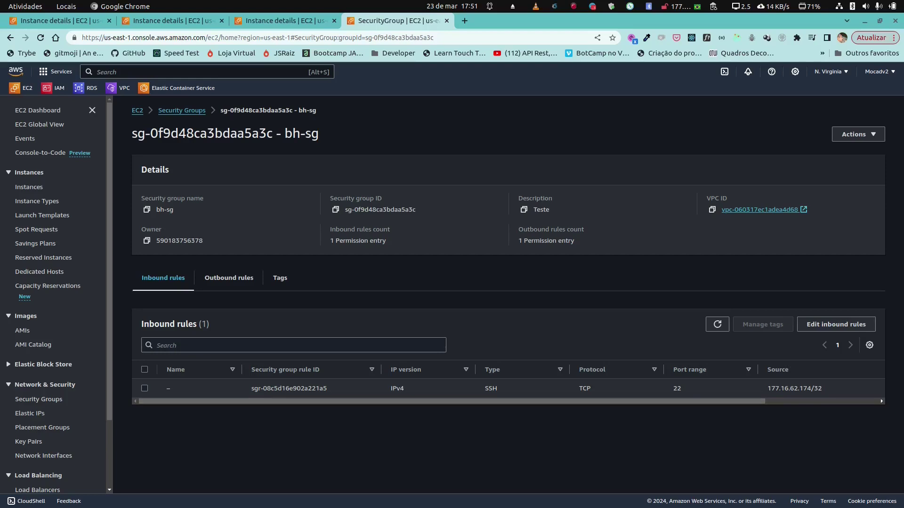
scroll(509, 388, "right", 3)
scroll(508, 389, "left", 3)
scroll(508, 389, "right", 2)
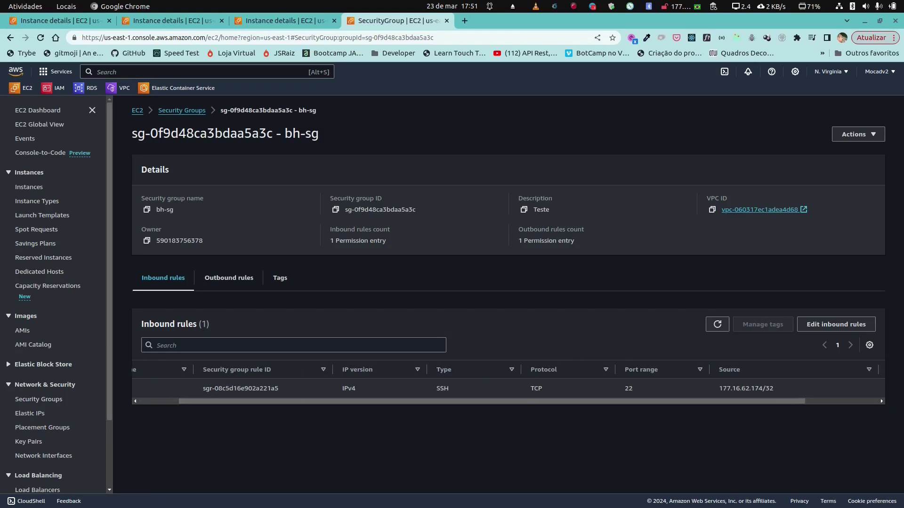
scroll(508, 388, "right", 2)
scroll(509, 389, "left", 4)
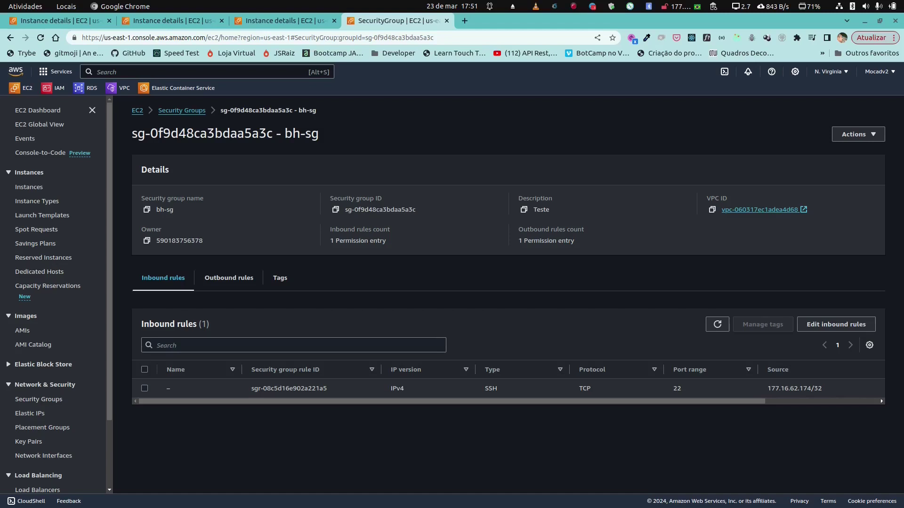
left_click(181, 110)
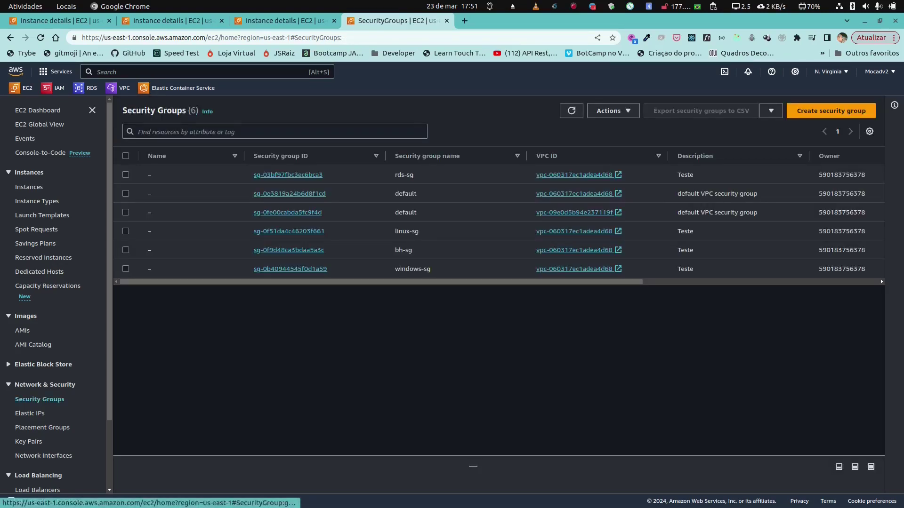
Step: Review linux-sg's inbound rules, confirming SSH is allowed only from bh-sg
left_click(289, 231)
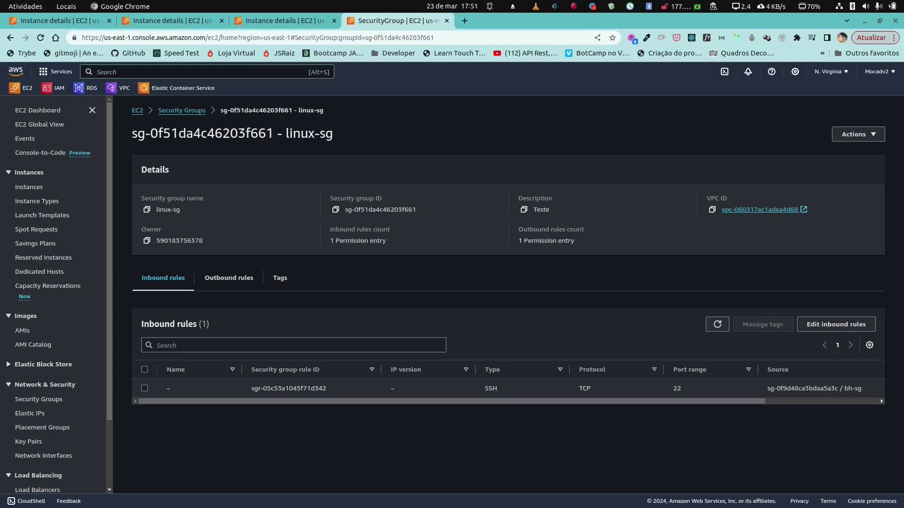
scroll(508, 389, "right", 5)
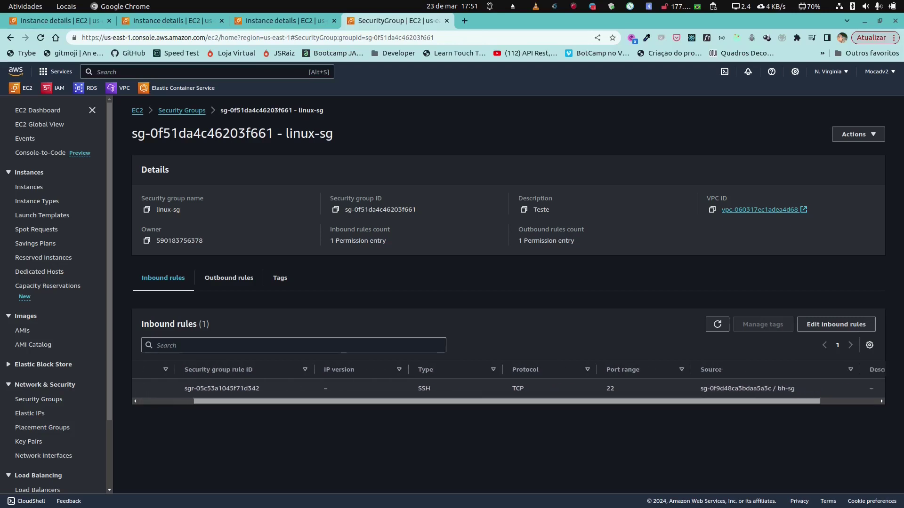
scroll(509, 389, "right", 1)
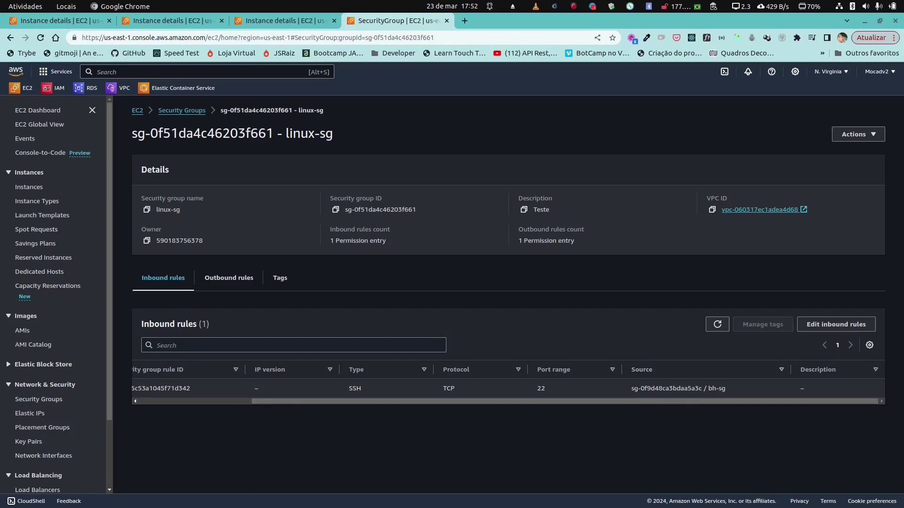
scroll(509, 388, "left", 3)
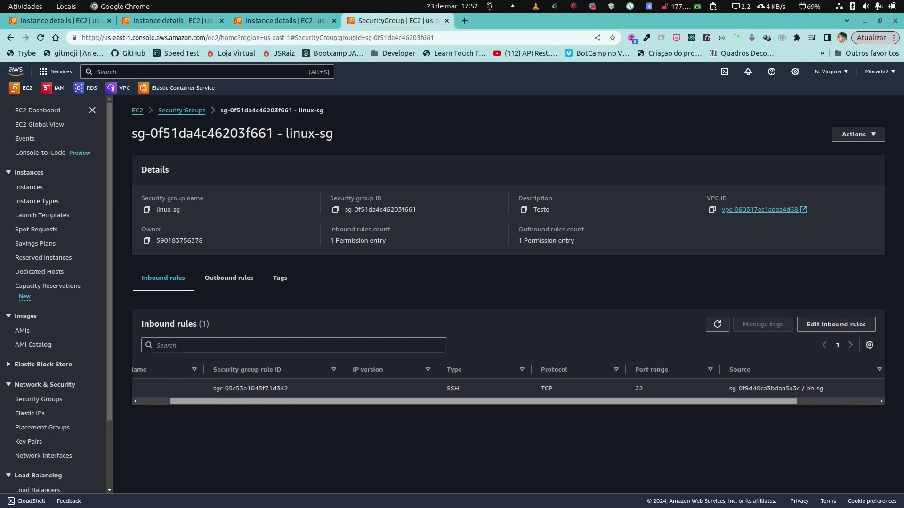
scroll(508, 389, "left", 2)
left_click(164, 110)
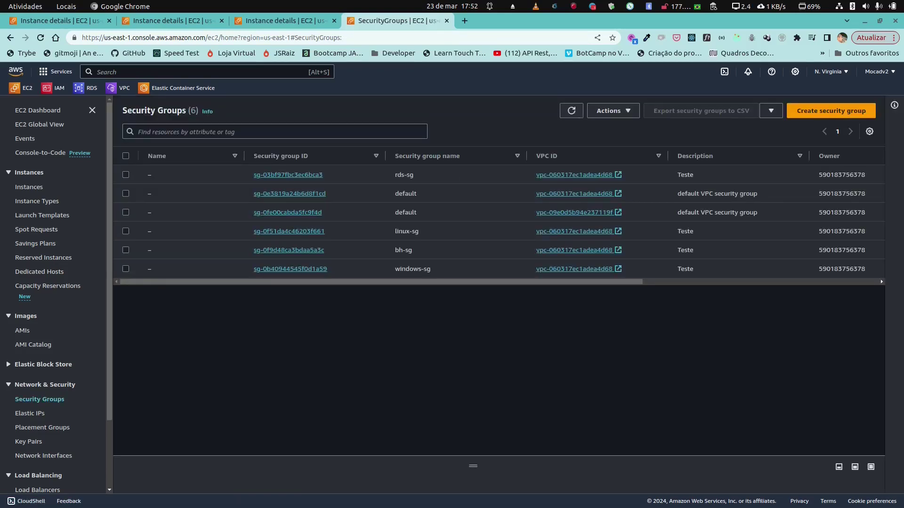
left_click(289, 268)
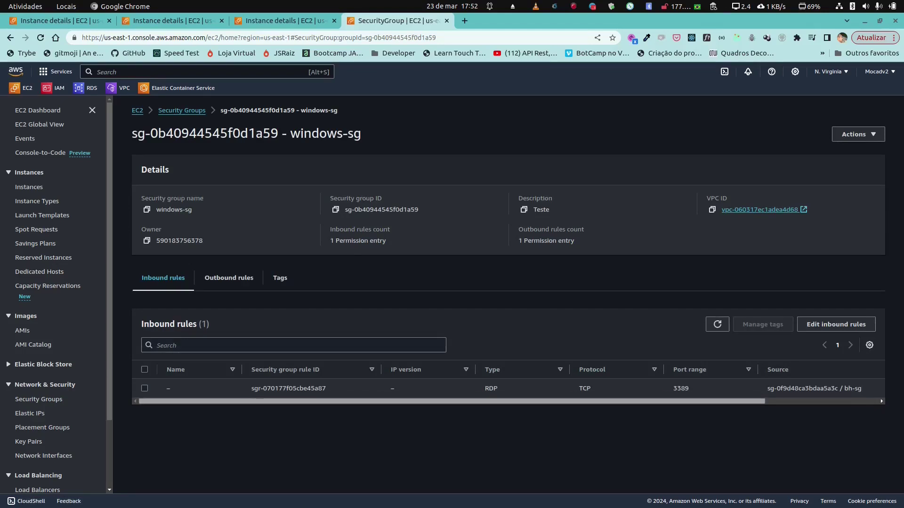
scroll(508, 389, "right", 2)
scroll(508, 388, "right", 3)
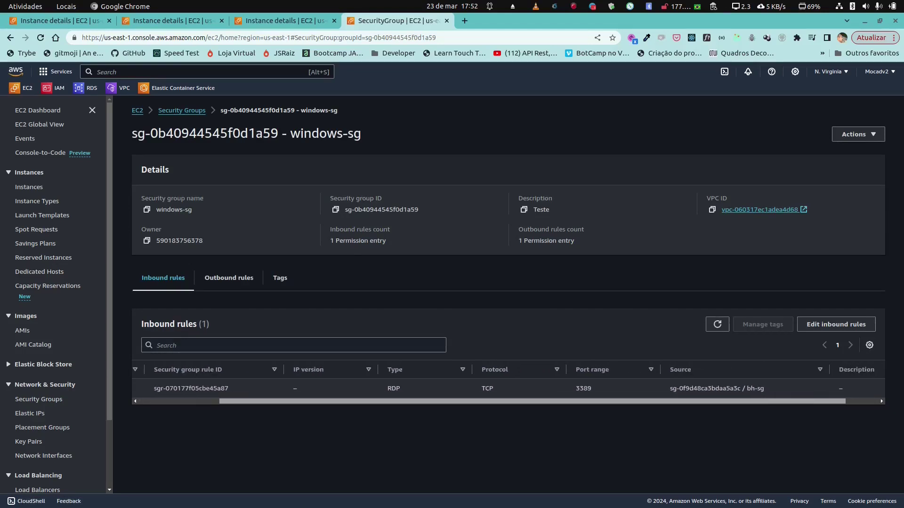
scroll(509, 388, "right", 2)
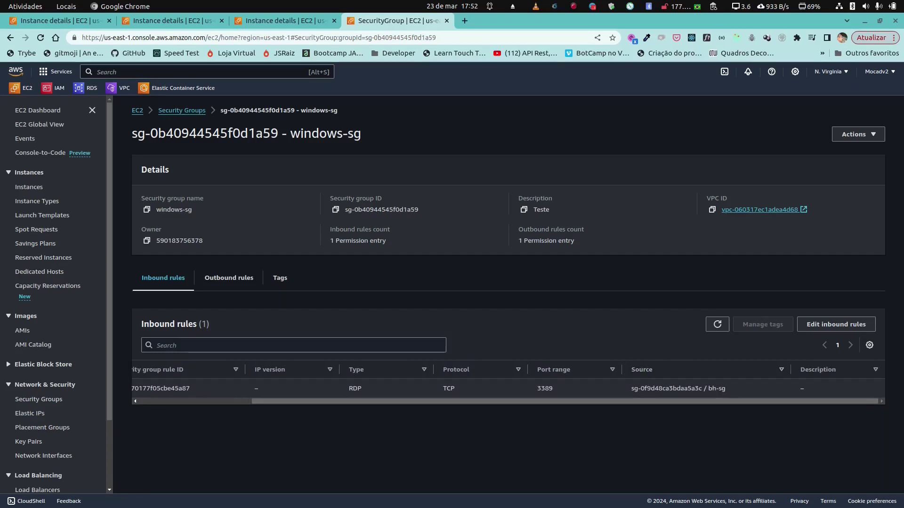
scroll(509, 388, "left", 8)
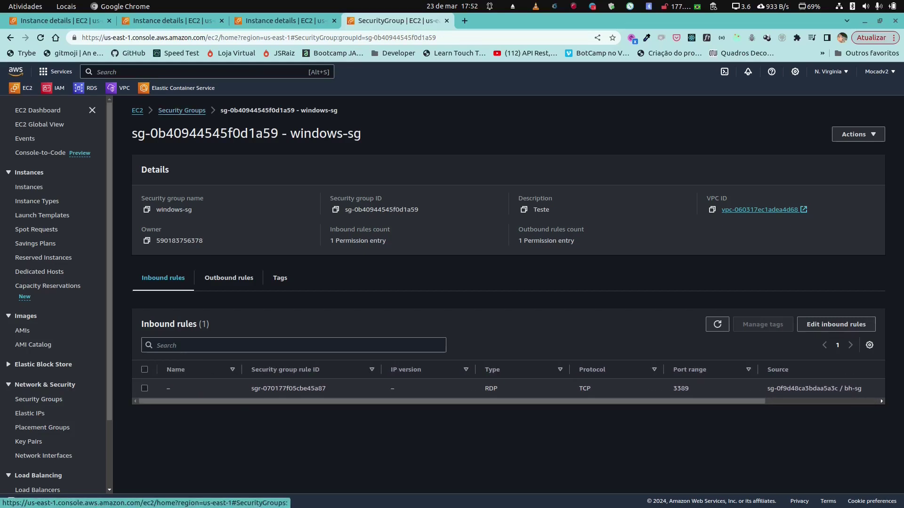
left_click(163, 110)
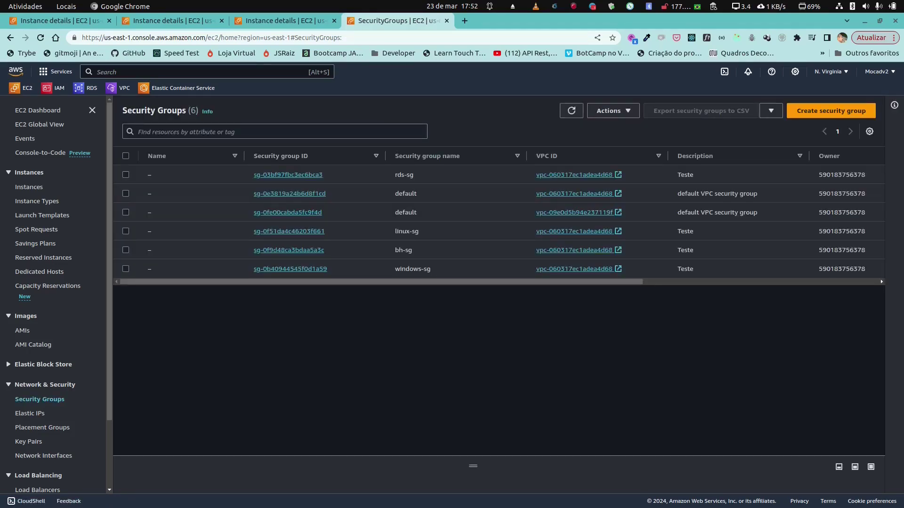
left_click(288, 175)
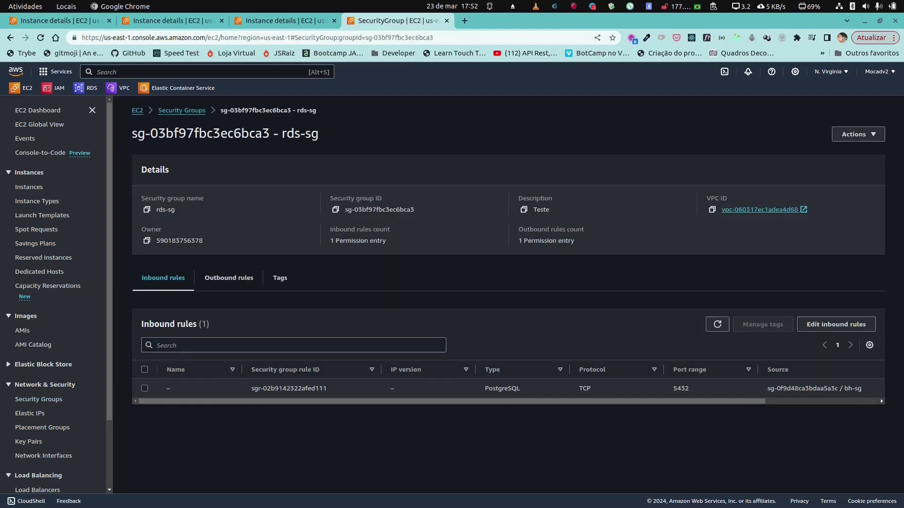
left_click_drag(452, 402, 515, 401)
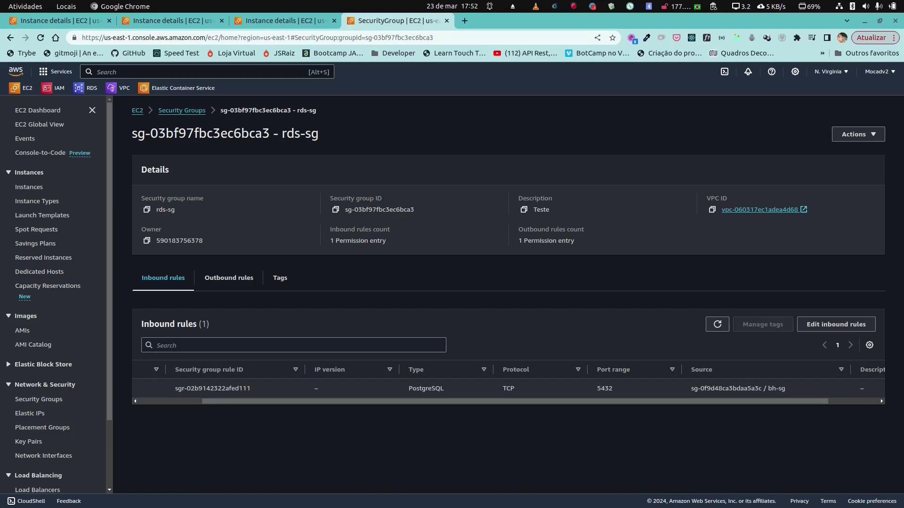
left_click_drag(447, 401, 487, 401)
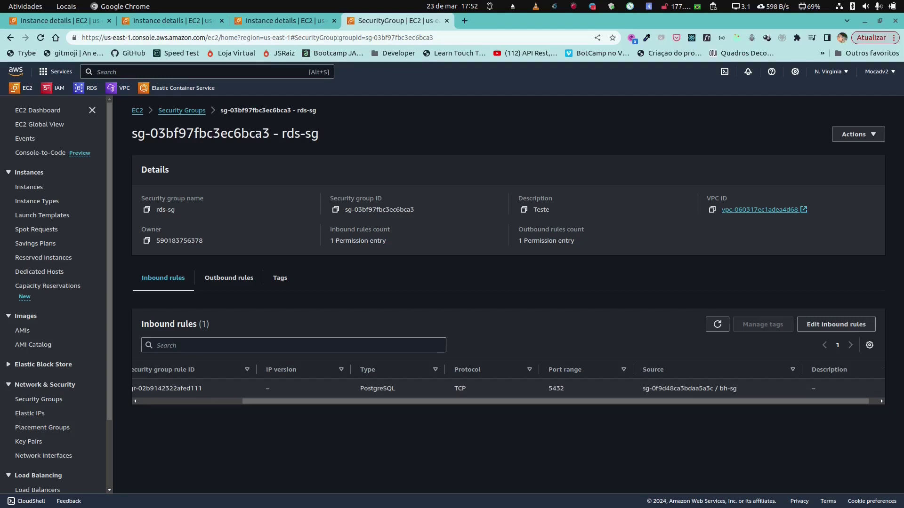
left_click_drag(453, 389, 819, 389)
left_click(763, 390)
scroll(508, 386, "left", 5)
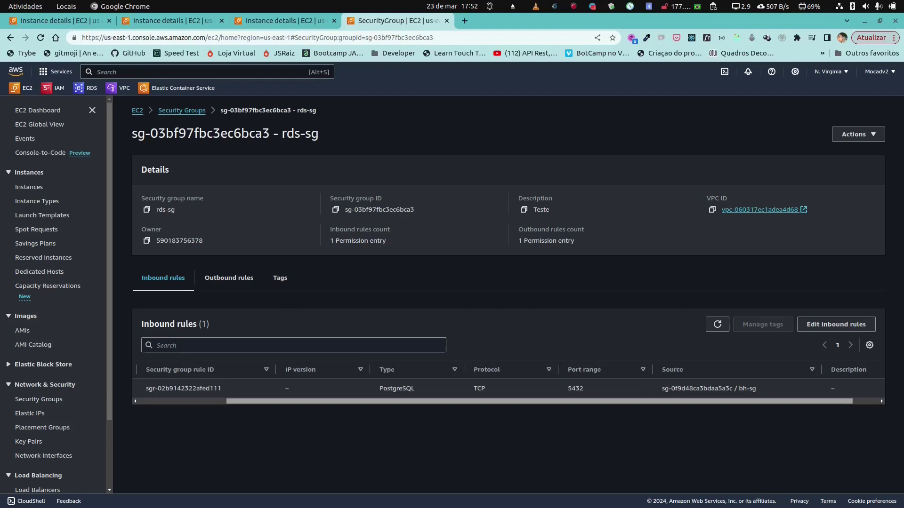
left_click(39, 399)
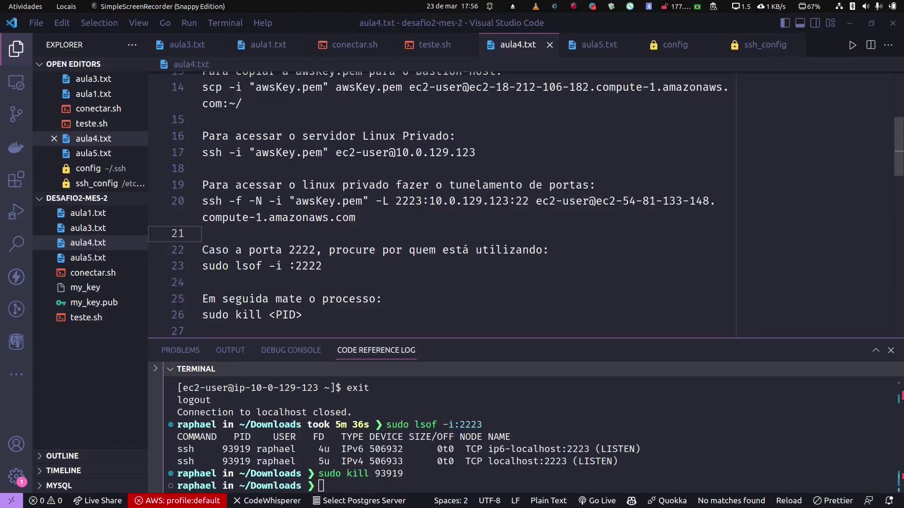
Step: Bring up aula4.txt in VS Code and place the caret on line 21, below the ssh -L command
key("alt+Tab")
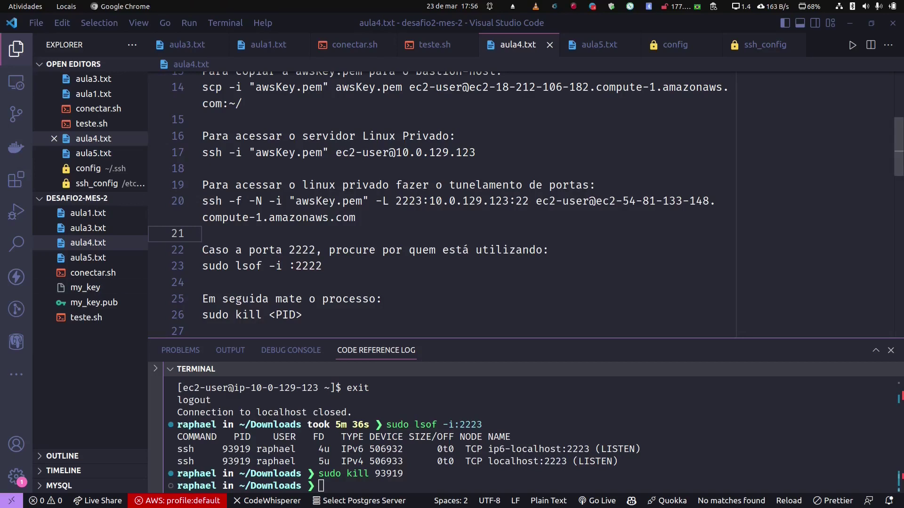
left_click_drag(203, 202, 356, 218)
left_click(202, 233)
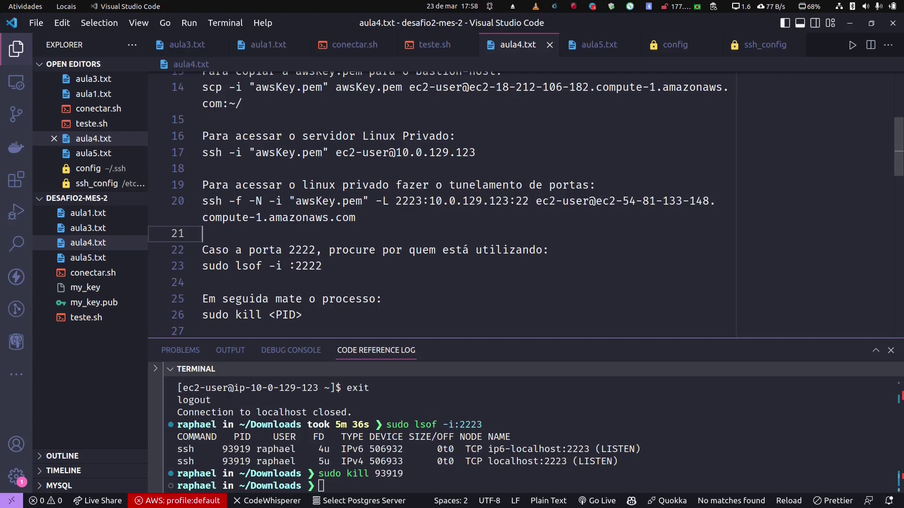
Step: Copy the ssh -f -N -L 2223:10.0.129.123:22 command into the terminal and run it
key("shift+Left")
key("shift+Left")
key("shift+Left")
key("shift+Left")
key("shift+Left")
key("shift+Left")
key("shift+Left")
key("shift+Left")
key("shift+Left")
key("shift+Left")
key("shift+Left")
key("shift+Left")
key("shift+Left")
key("shift+Left")
key("shift+Left")
key("shift+Left")
key("shift+Left")
key("shift+Left")
key("shift+Left")
key("shift+Left")
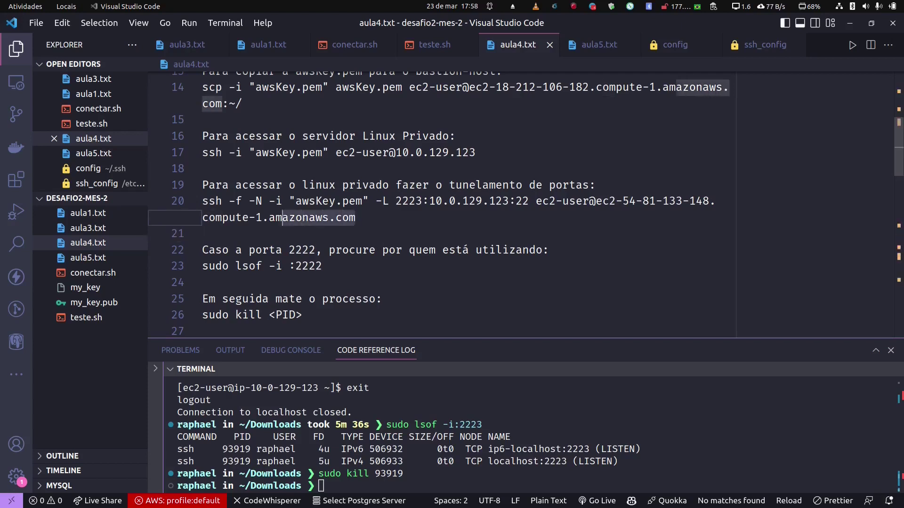
key("shift+Up")
key("shift+Left")
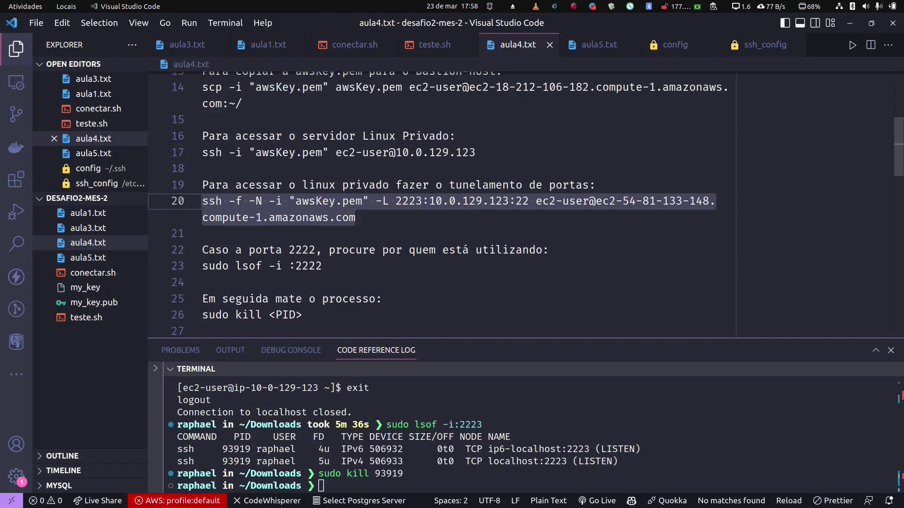
right_click(220, 202)
left_click(264, 314)
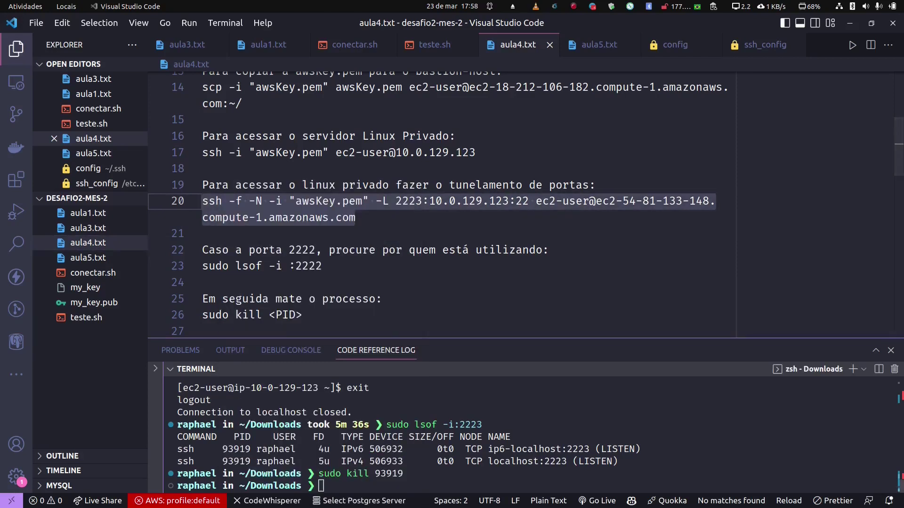
right_click(348, 484)
left_click(372, 379)
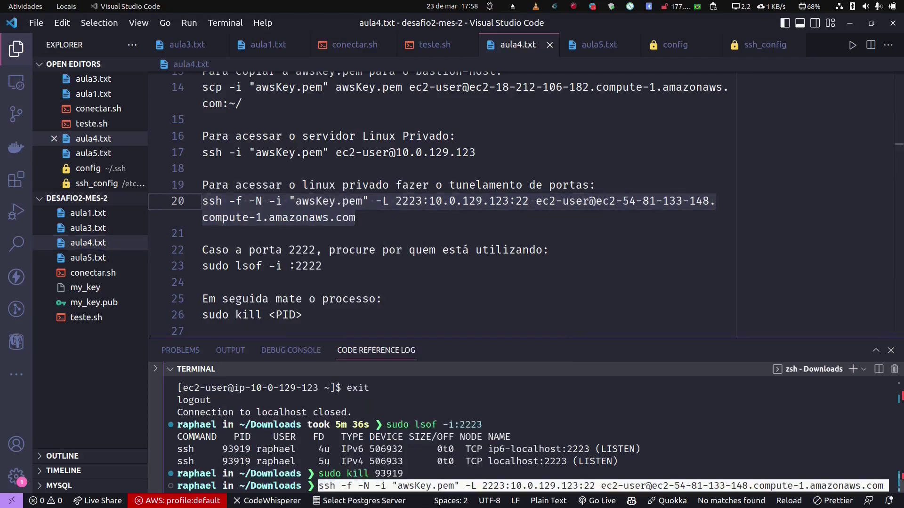
key("Return")
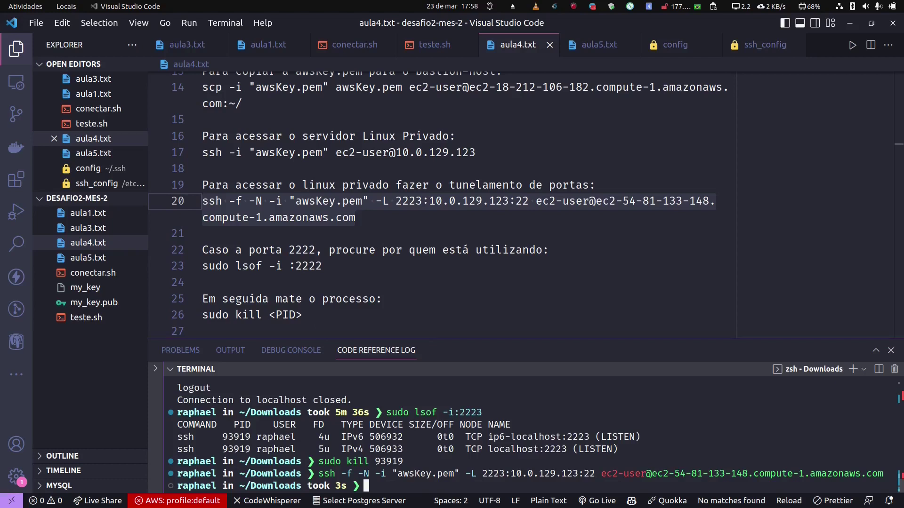
Step: Paste line 29's localhost ssh command, change port 2222 to 2223, and log in as ec2-user
scroll(525, 203, "down", 2)
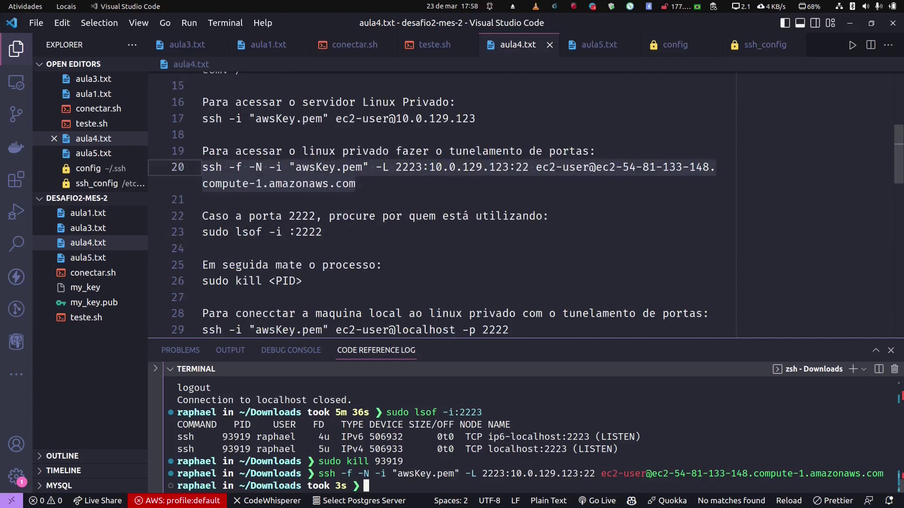
left_click_drag(509, 262, 202, 262)
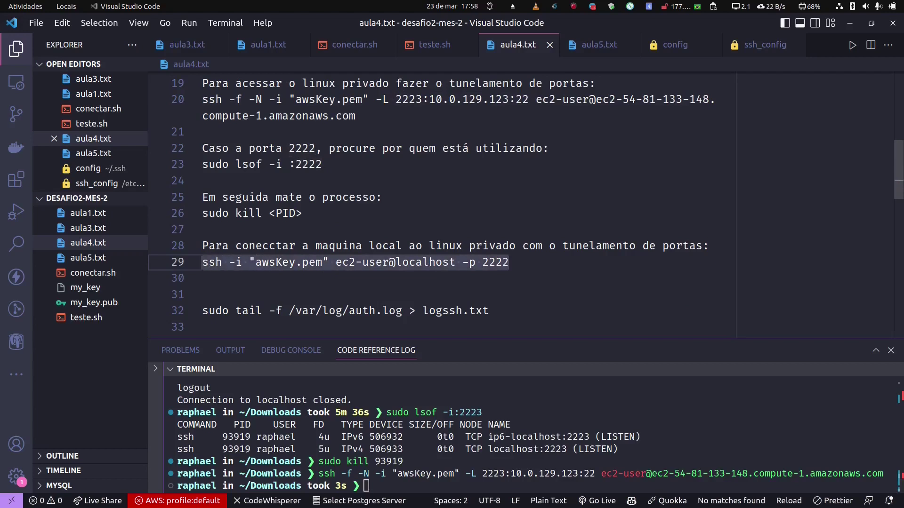
right_click(228, 263)
left_click(258, 315)
right_click(405, 473)
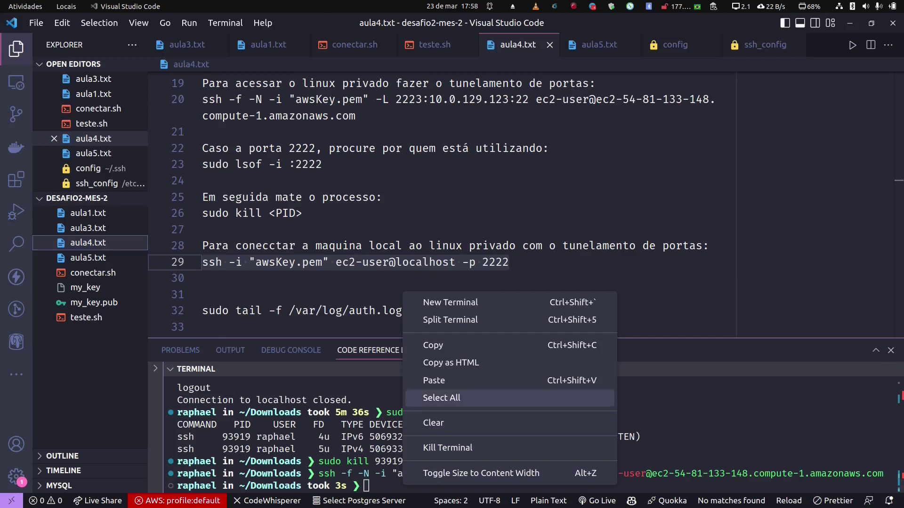
left_click(433, 381)
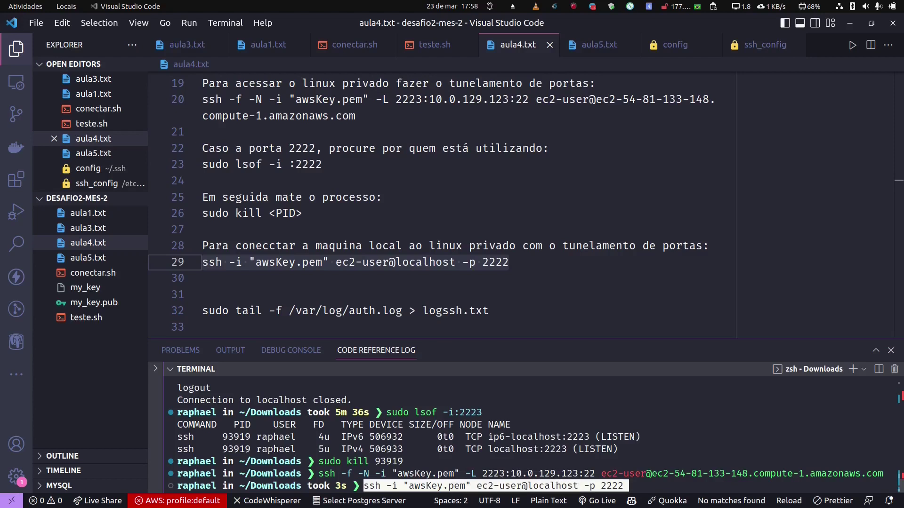
key("BackSpace")
type("3")
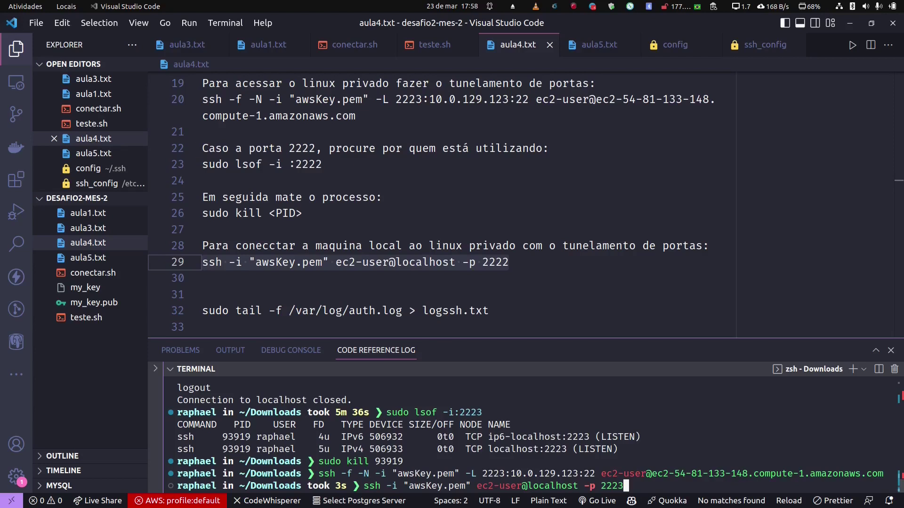
key("Return")
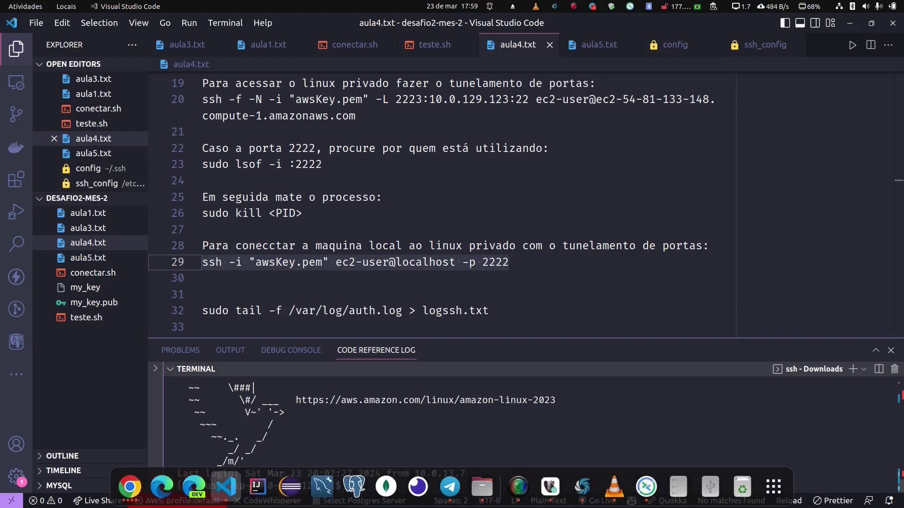
left_click(130, 487)
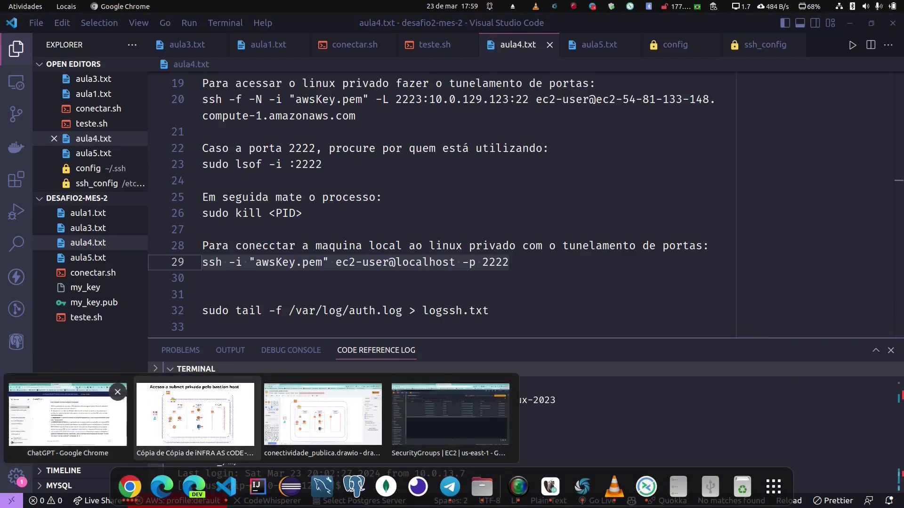
Step: Open linux-ec2 from the running EC2 instances to confirm private IP 10.0.129.123
left_click(456, 415)
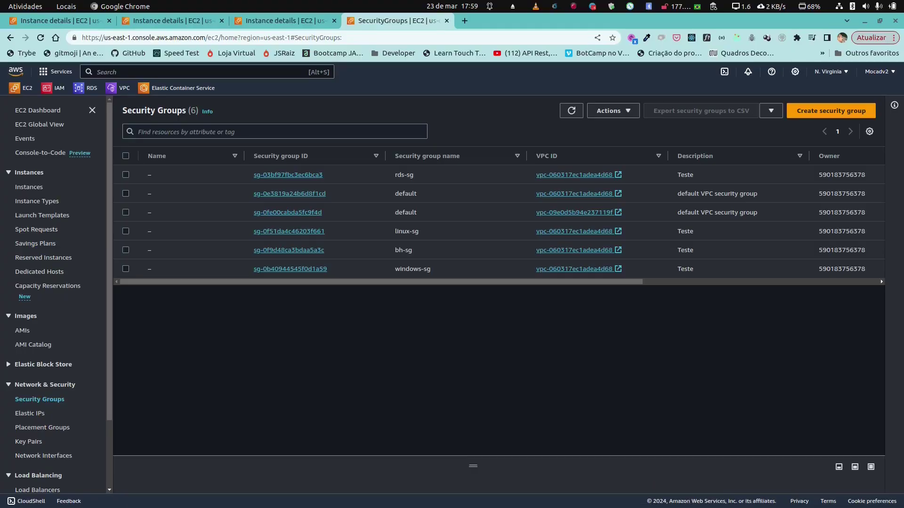
left_click(21, 88)
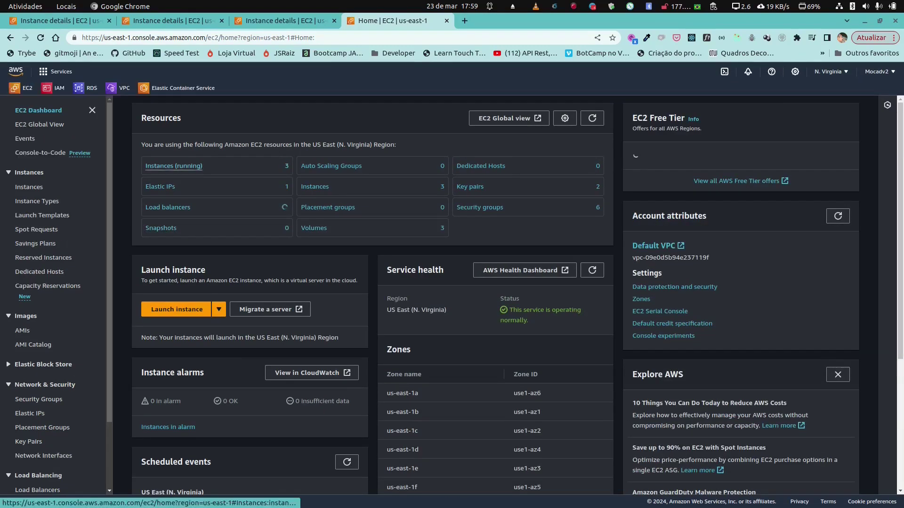
left_click(172, 151)
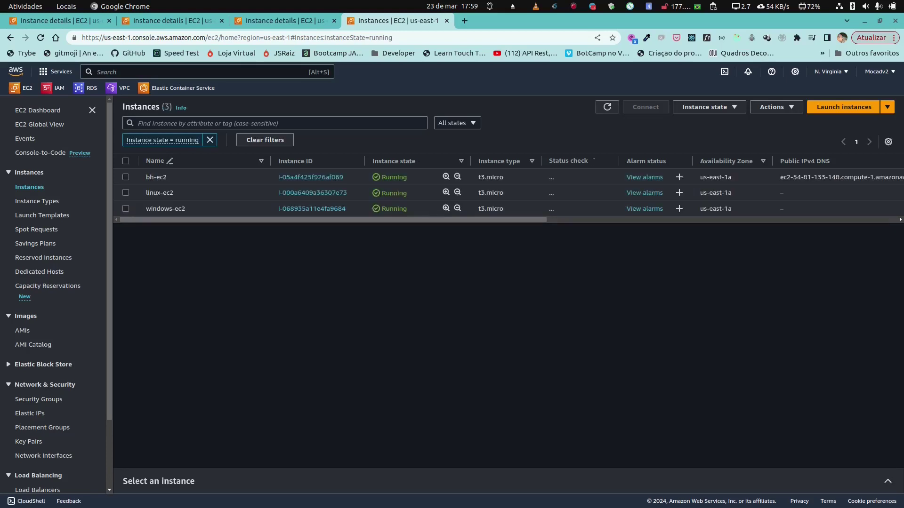
left_click(312, 192)
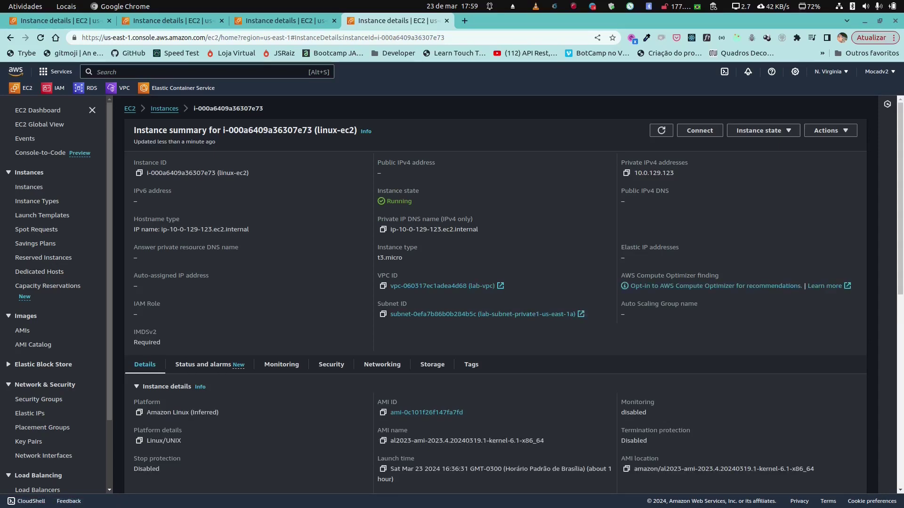
key("alt+Tab")
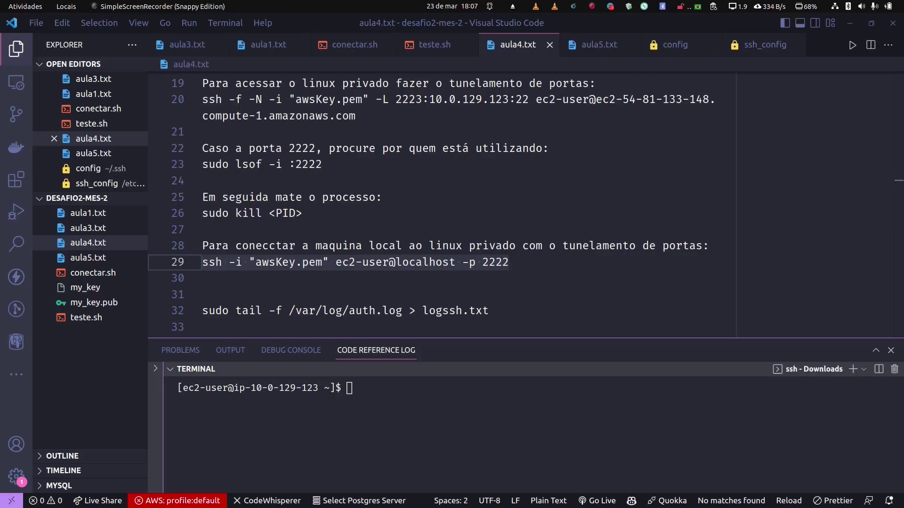
key("alt+Tab")
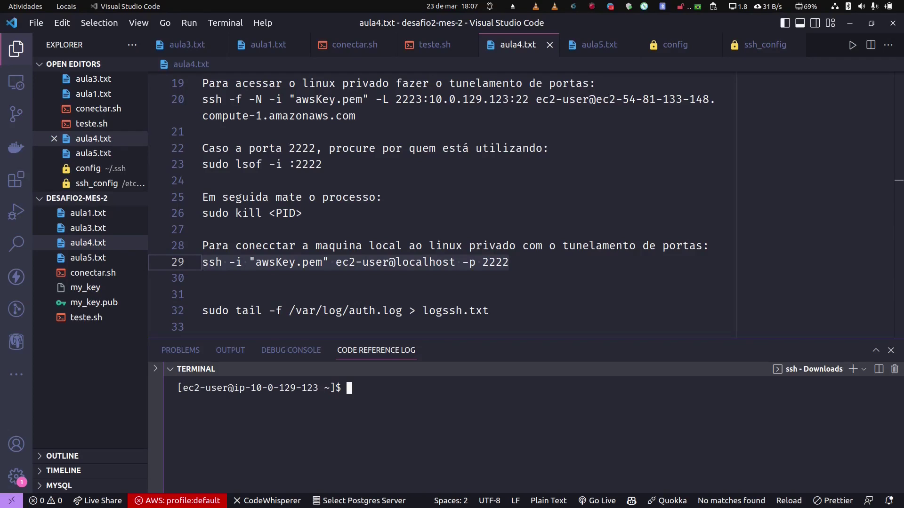
type("ping www")
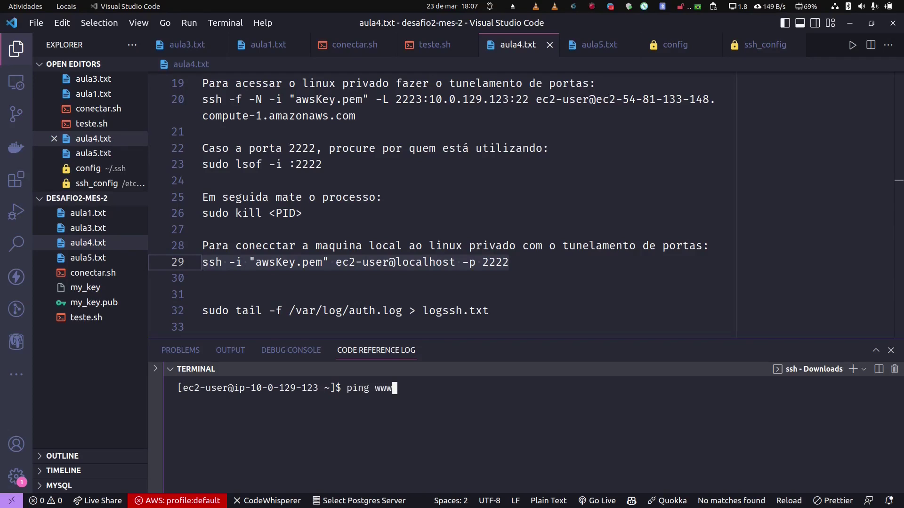
type(".terra.com.br")
key("Return")
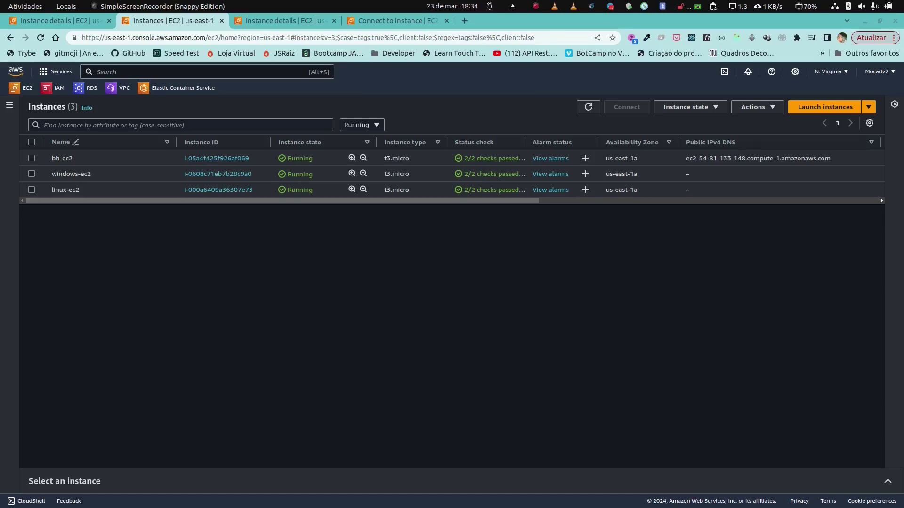
Step: Open windows-ec2's RDP client connection options and request the Administrator password
left_click(218, 173)
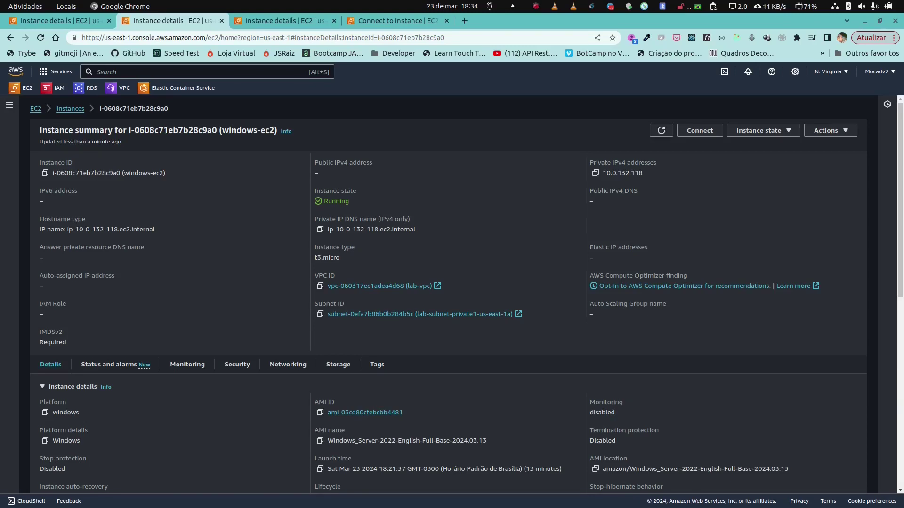
left_click(699, 130)
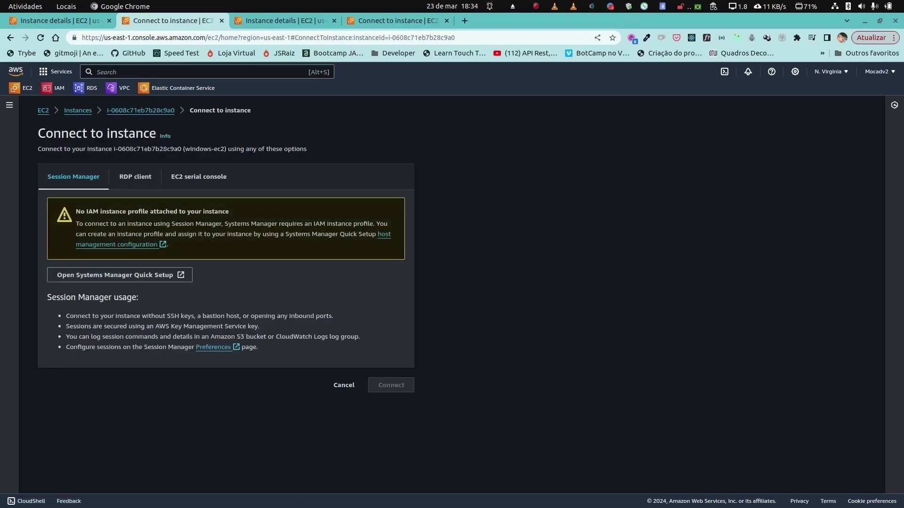
left_click(136, 177)
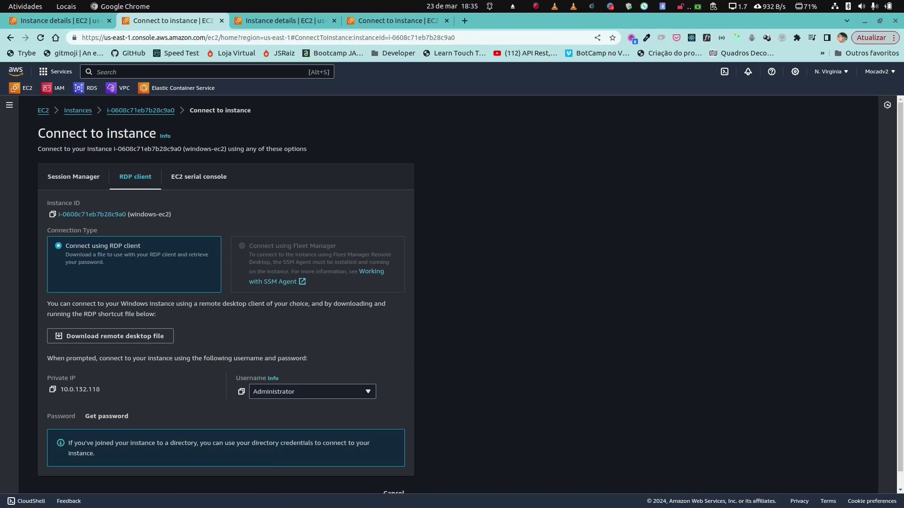
left_click(107, 416)
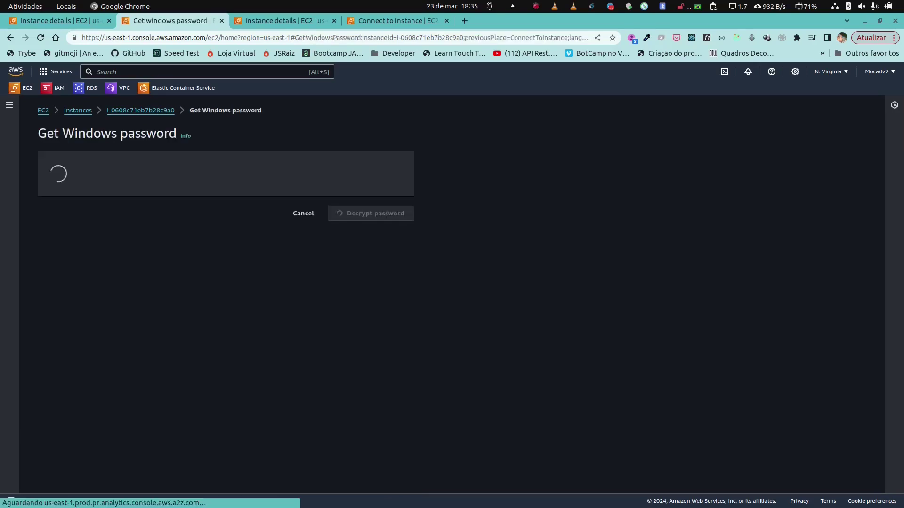
Step: Decrypt the Administrator password with awsKey.pem and copy it
left_click(97, 259)
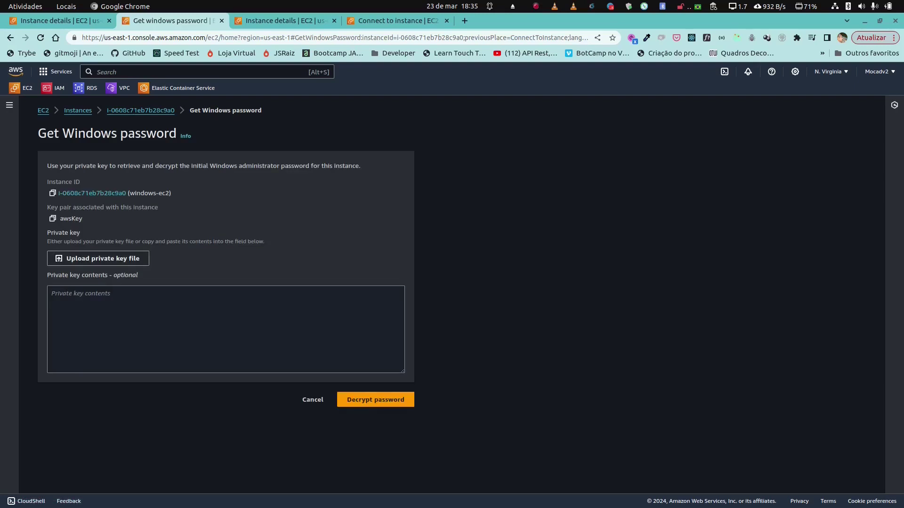
left_click(269, 155)
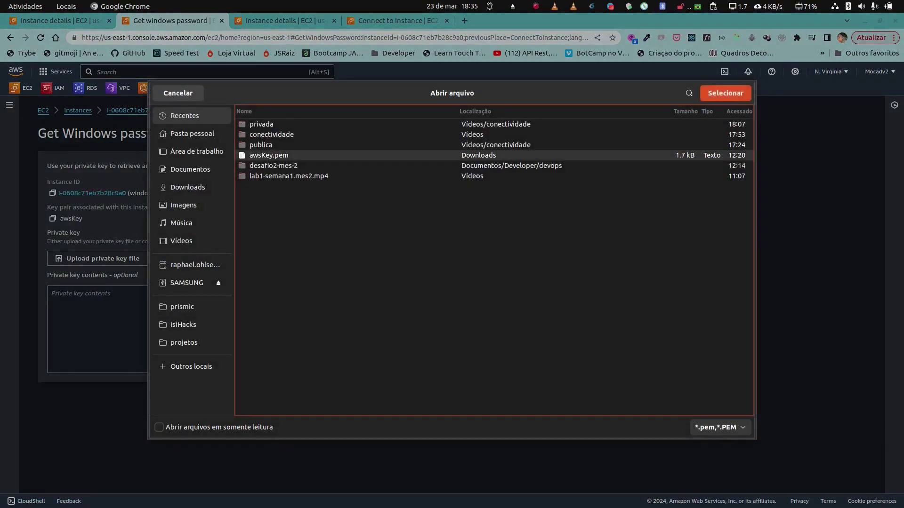
key("Return")
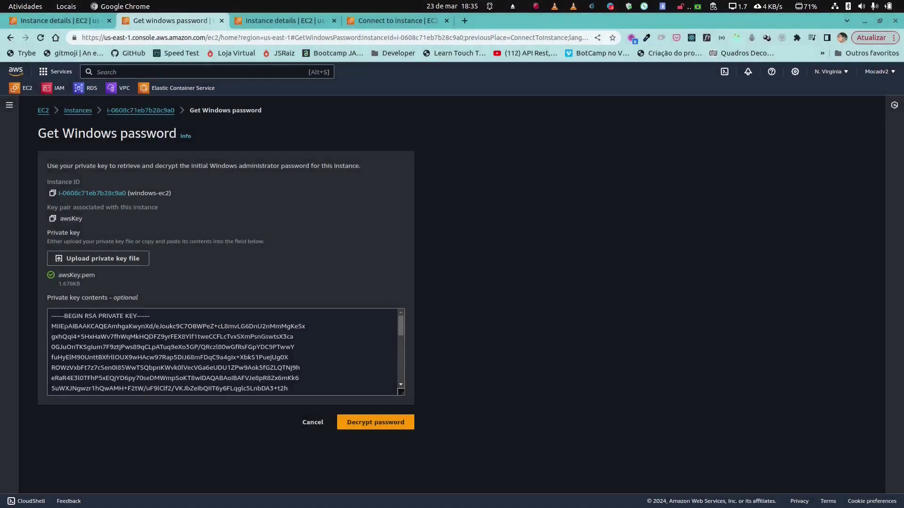
left_click(375, 422)
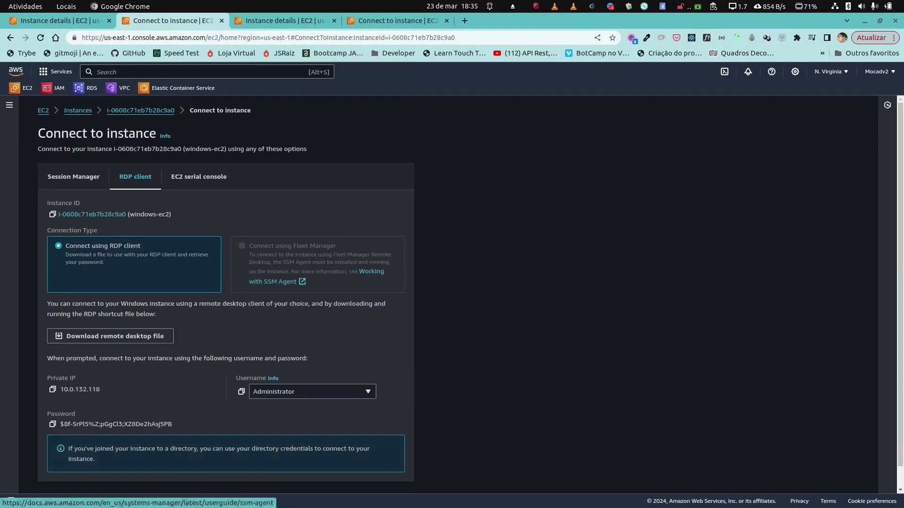
left_click_drag(172, 424, 64, 424)
left_click(52, 425)
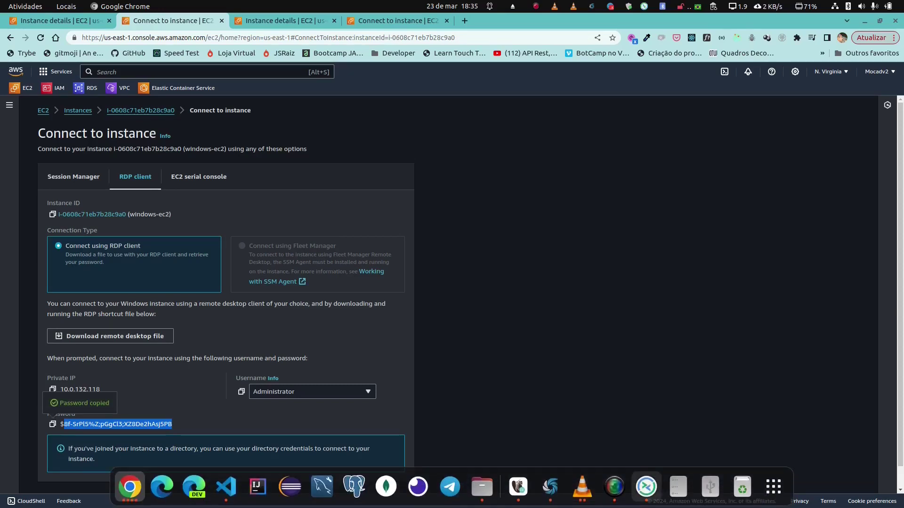
left_click(227, 487)
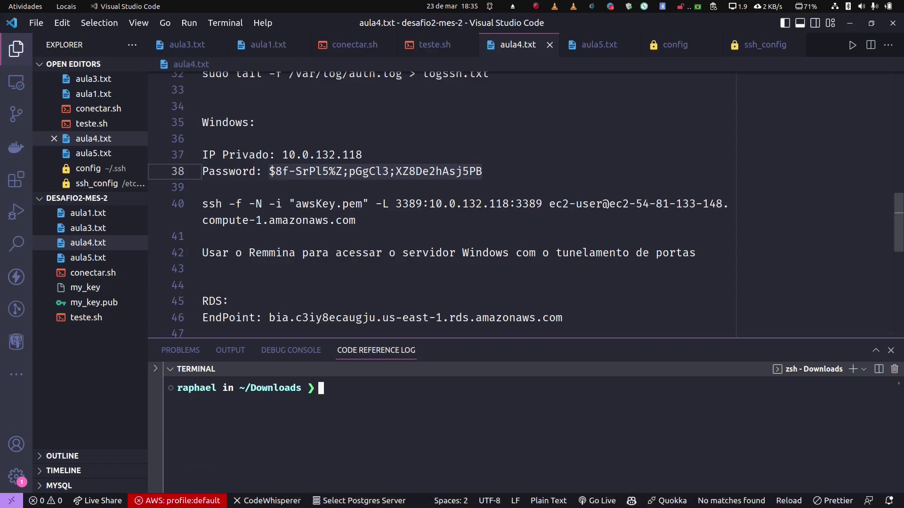
Step: Run line 40's ssh tunnel forwarding local port 3389 to 10.0.132.118:3389 in the terminal
scroll(525, 204, "up", 1)
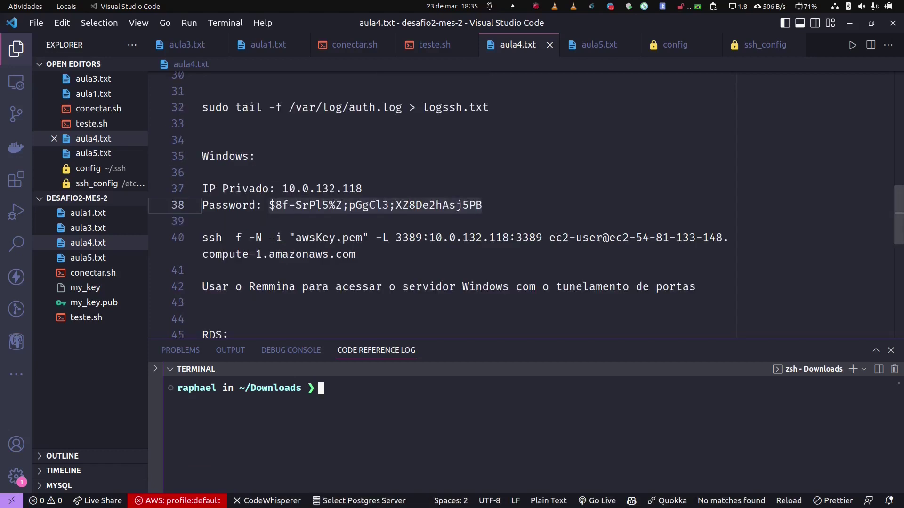
scroll(525, 205, "down", 1)
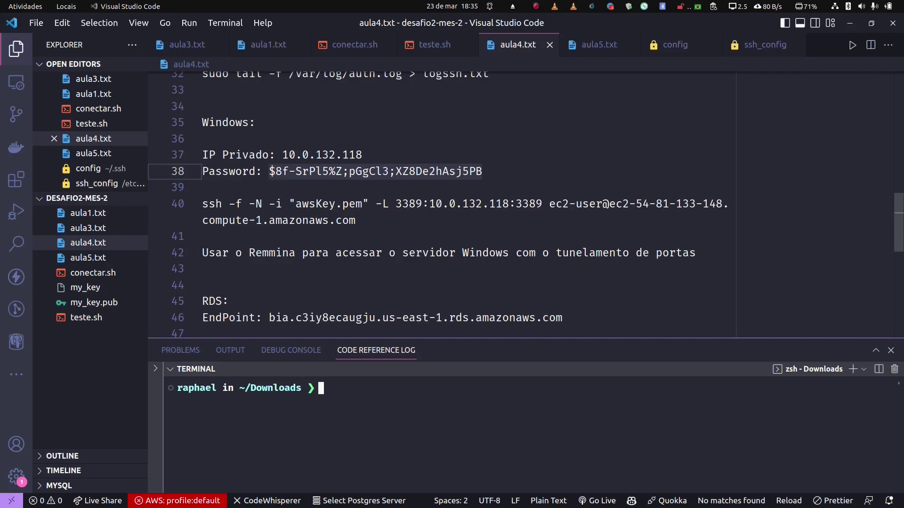
left_click_drag(356, 221, 203, 203)
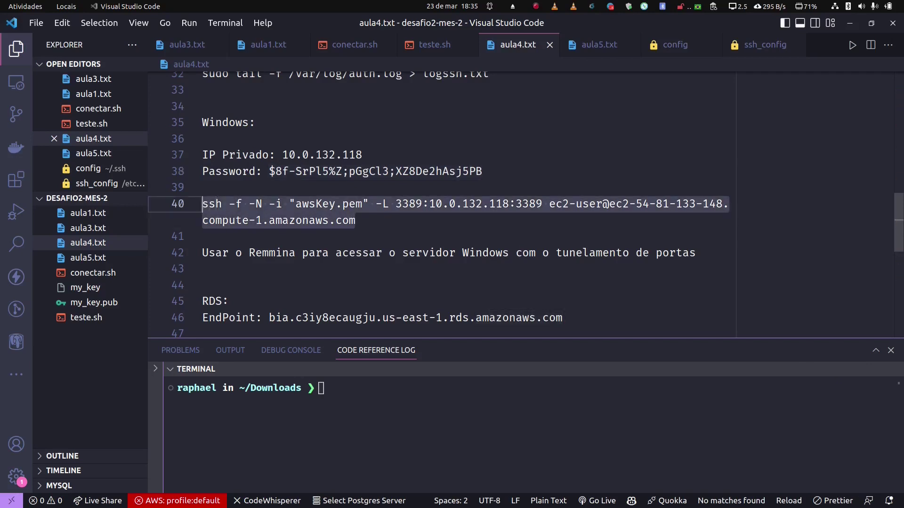
right_click(227, 179)
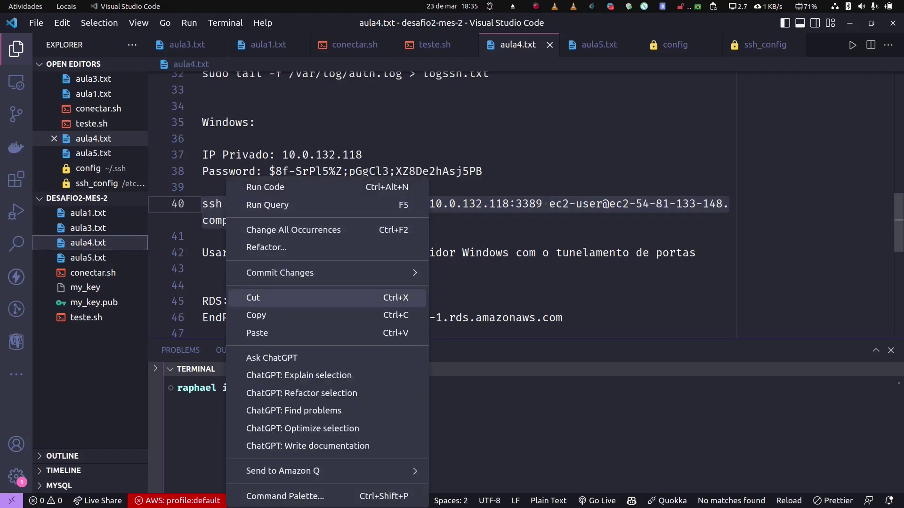
left_click(256, 315)
left_click(348, 391)
right_click(348, 390)
left_click(379, 290)
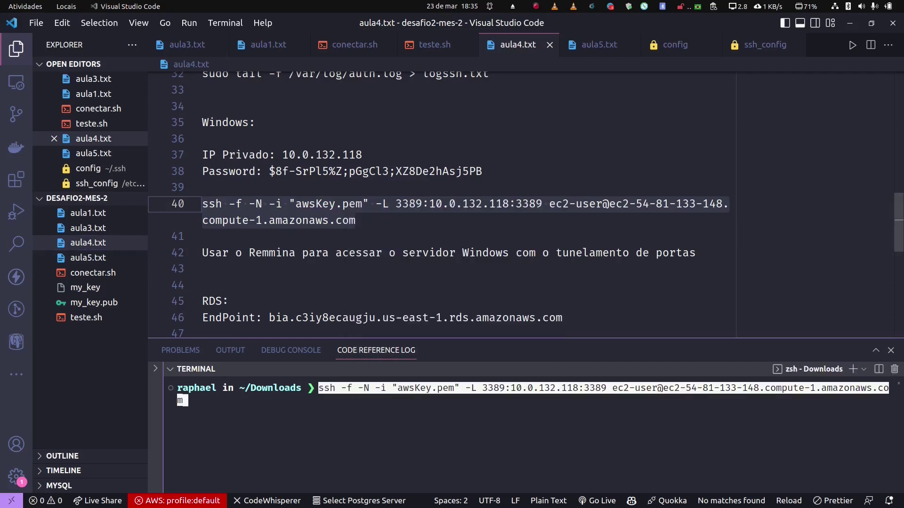
key("Return")
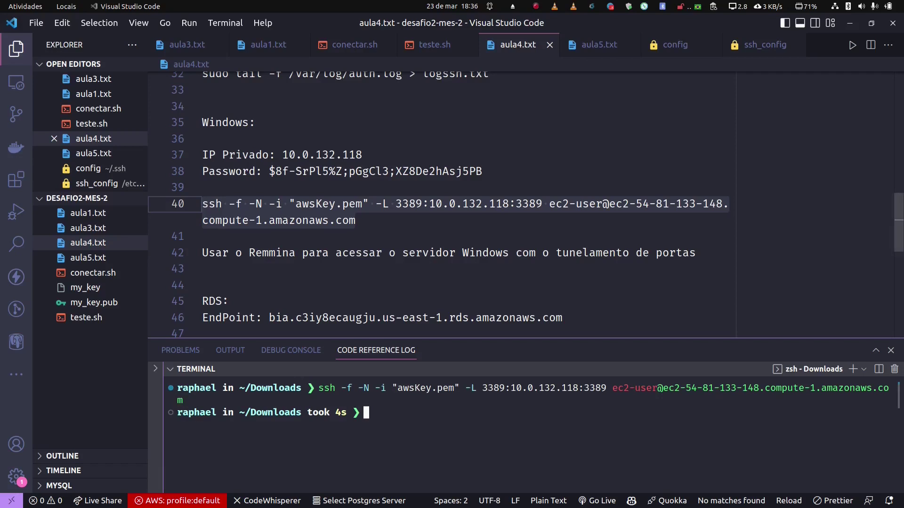
scroll(525, 210, "down", 3)
scroll(525, 210, "up", 4)
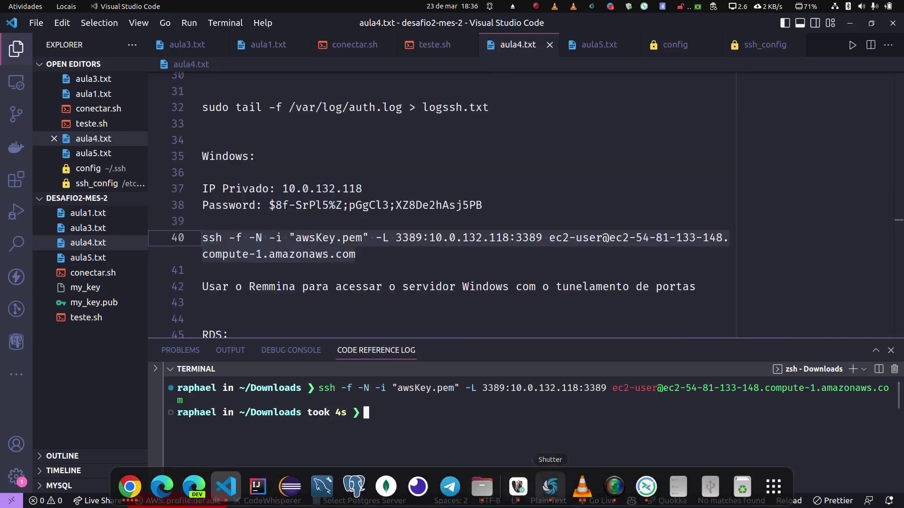
Step: Launch Remmina maximized, review the Conexão Windows profile, then save and connect
left_click(646, 486)
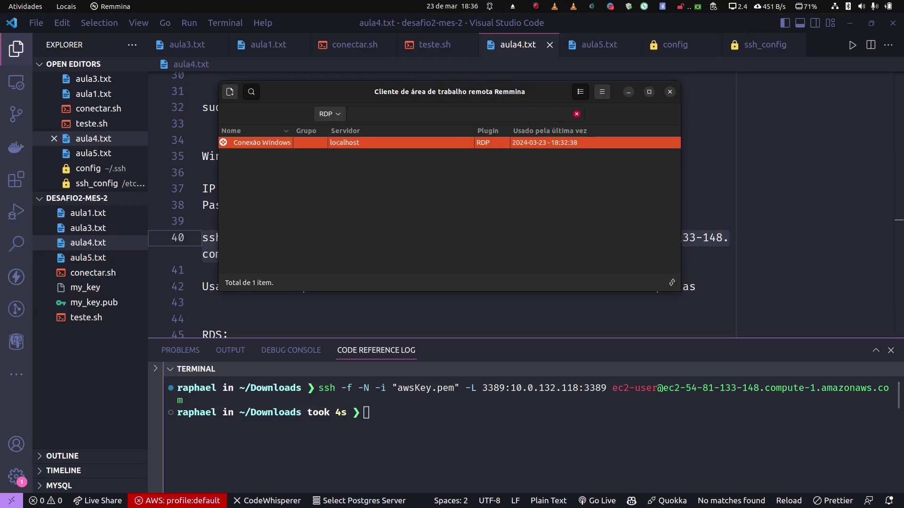
key("super+Up")
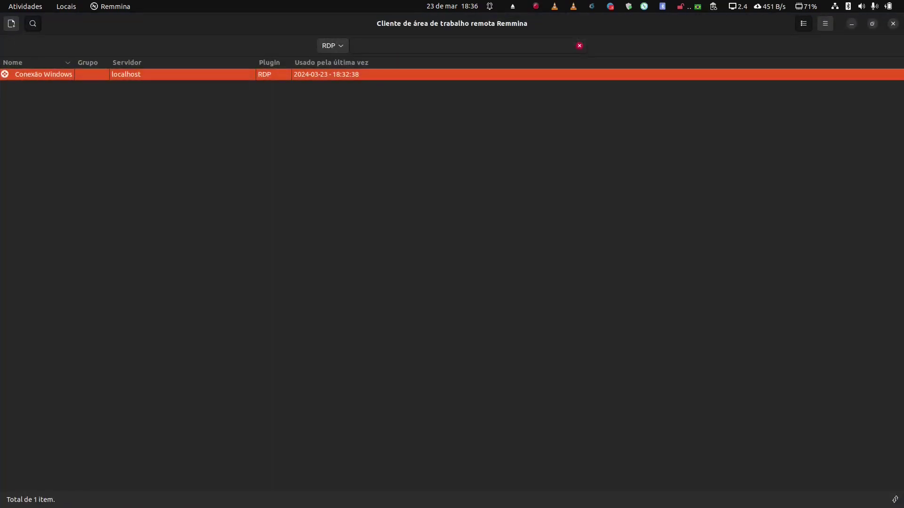
right_click(48, 73)
left_click(71, 101)
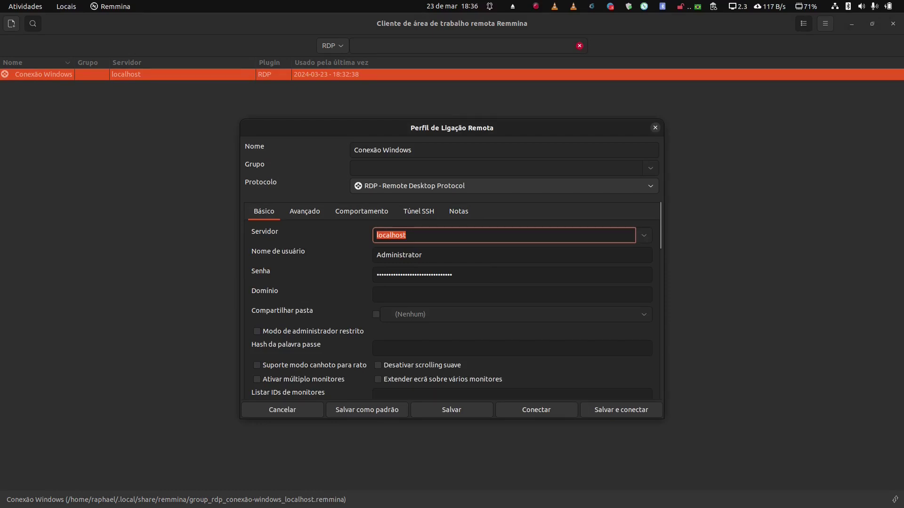
scroll(424, 301, "down", 6)
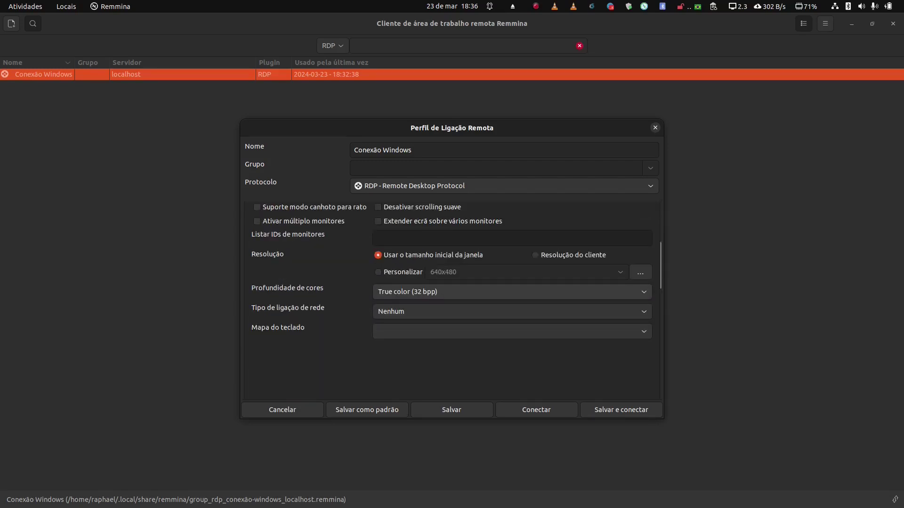
scroll(424, 292, "up", 2)
scroll(512, 292, "down", 2)
scroll(511, 292, "up", 1)
key("Return")
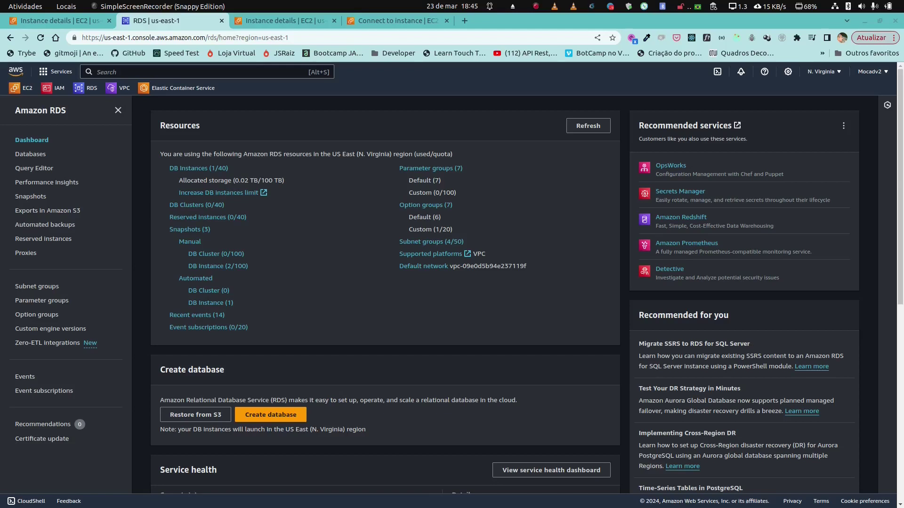
Step: Open the lab RDS instance and copy its endpoint lab.c3iy8ecaugju.us-east-1.rds.amazonaws.com
left_click(198, 168)
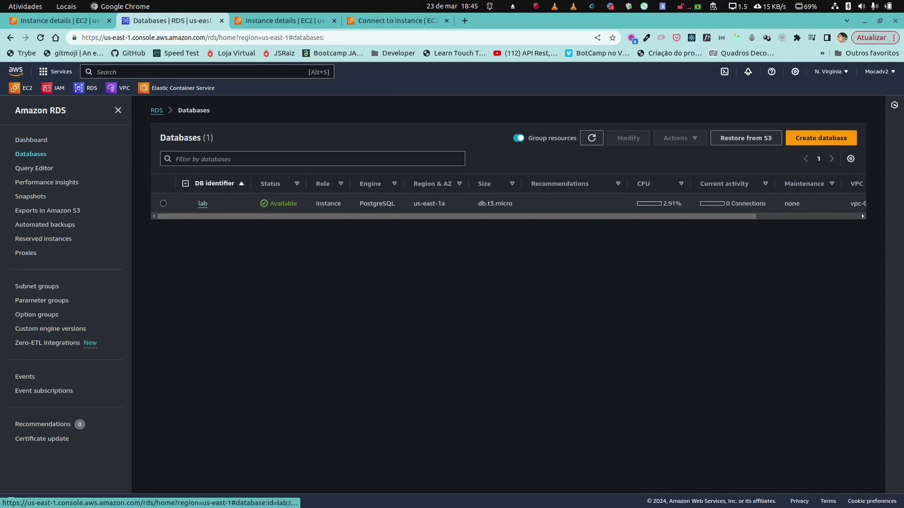
left_click(203, 203)
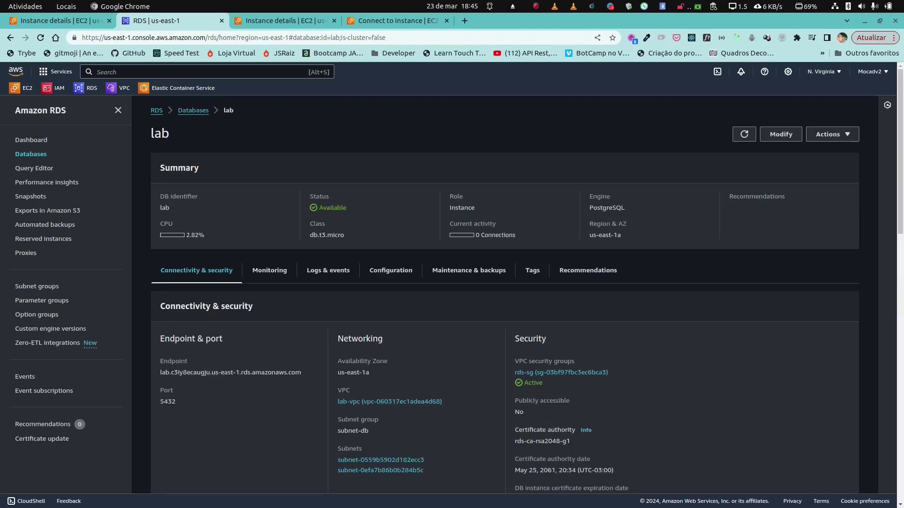
scroll(526, 281, "down", 1)
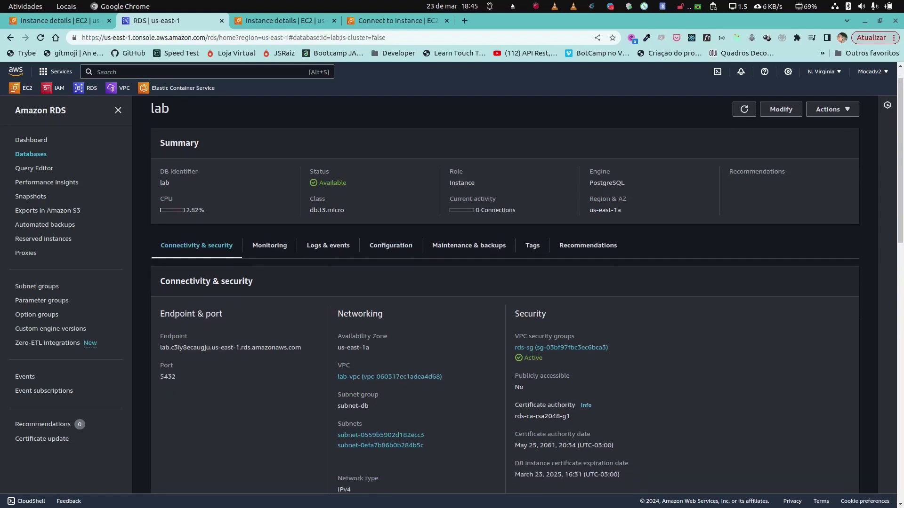
left_click_drag(301, 347, 159, 347)
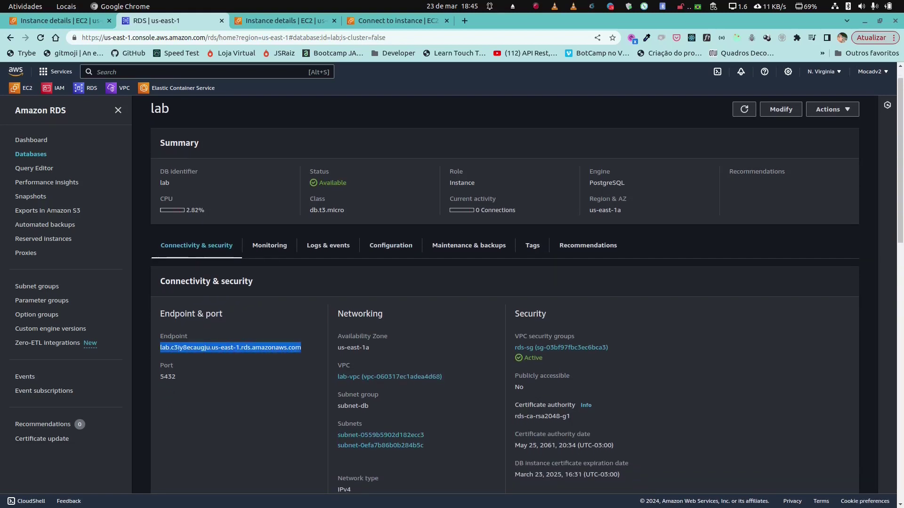
right_click(180, 347)
left_click(203, 355)
scroll(503, 283, "down", 2)
scroll(504, 283, "up", 3)
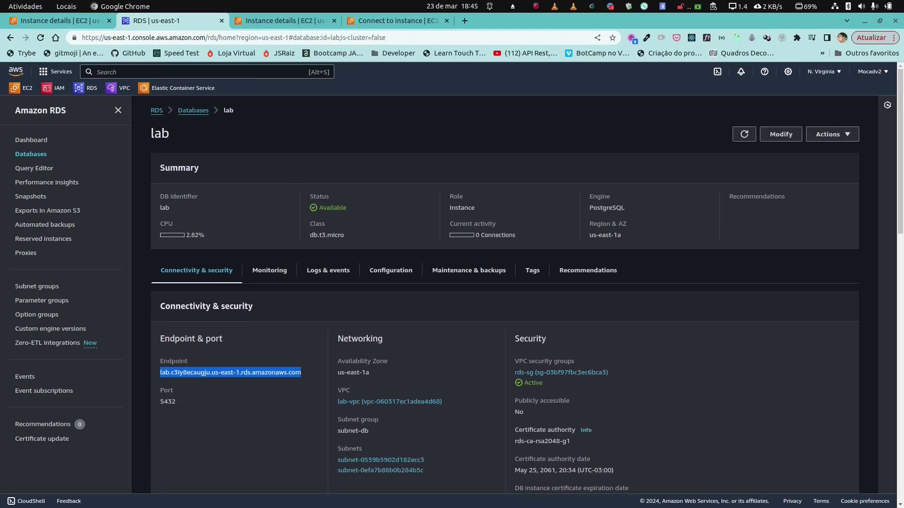
left_click(204, 486)
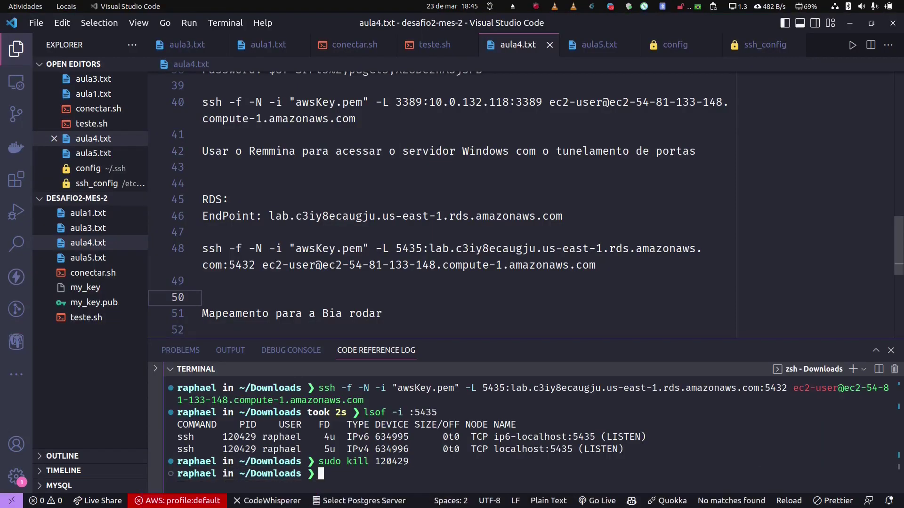
Step: Paste the RDS endpoint on a new line under the EndPoint entry in aula4.txt
scroll(443, 202, "down", 2)
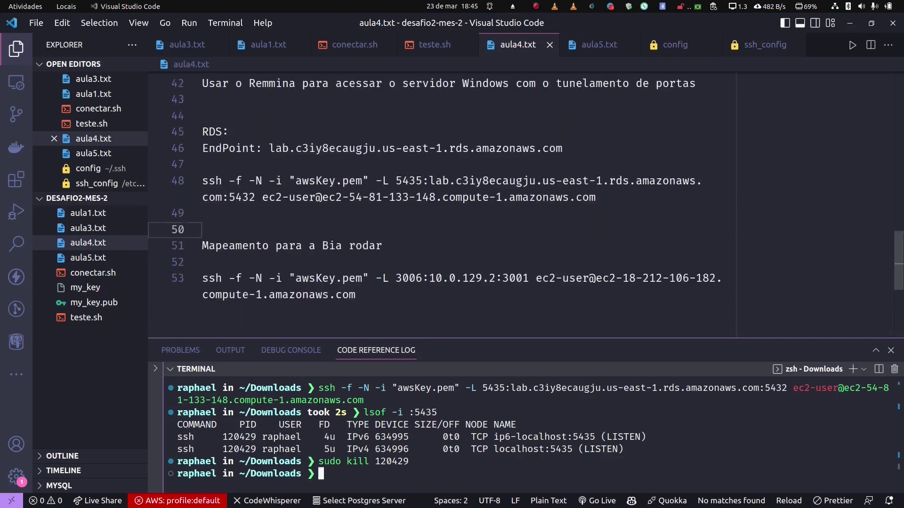
scroll(443, 202, "down", 2)
scroll(443, 203, "up", 3)
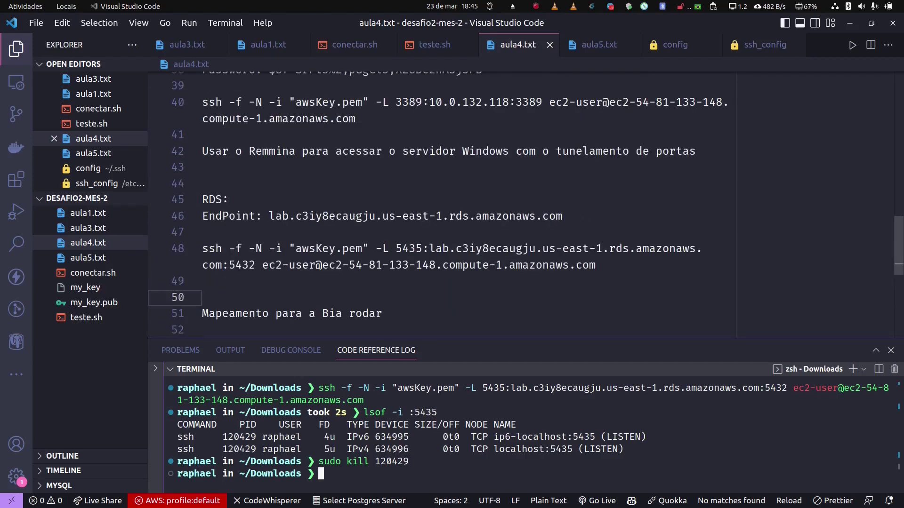
scroll(443, 203, "up", 1)
left_click(563, 250)
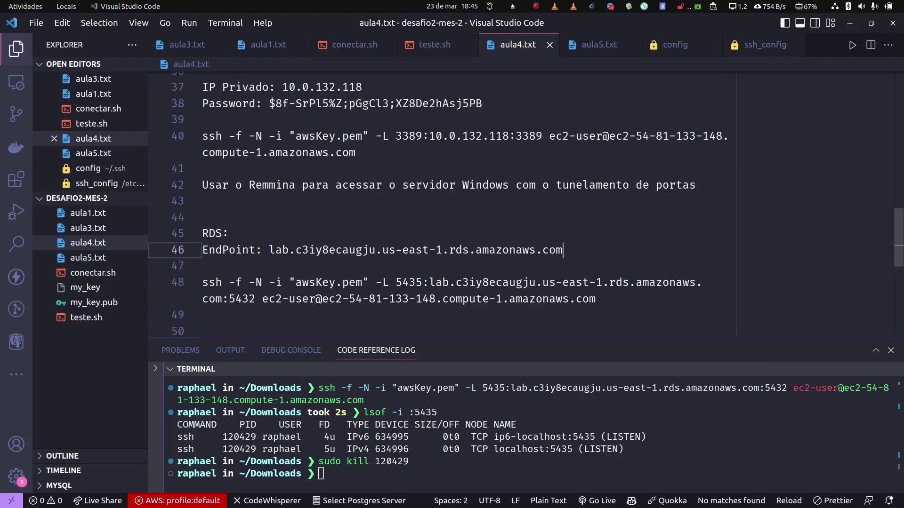
key("Return")
key("ctrl+v")
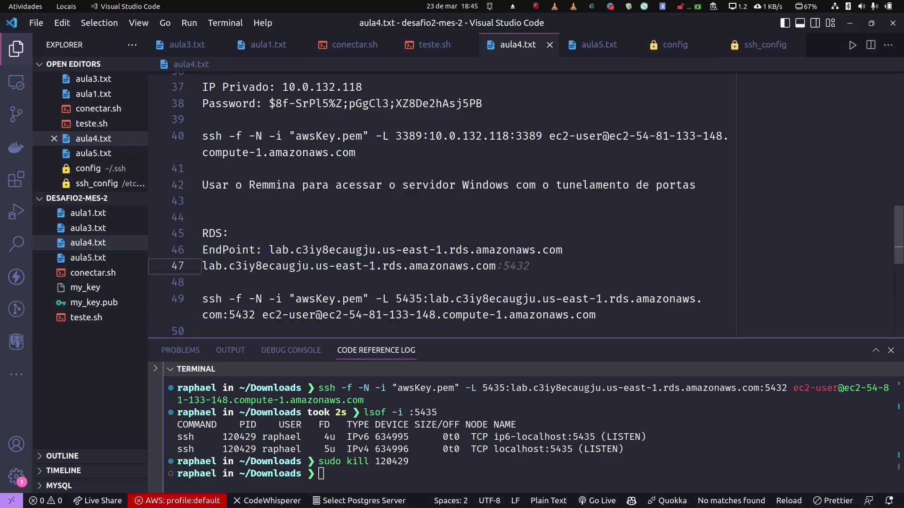
Step: Delete the duplicate endpoint line from aula4.txt
key("ctrl+shift+Left")
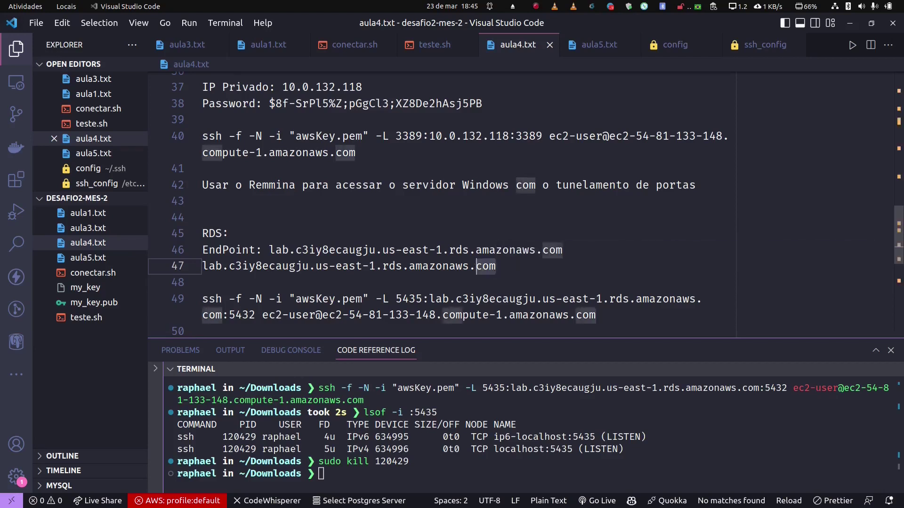
key("ctrl+shift+Left")
key("ctrl+shift+Left")
key("ctrl+shift+Left")
key("ctrl+shift+Left")
key("ctrl+shift+Left")
key("ctrl+shift+Left")
key("ctrl+shift+Left")
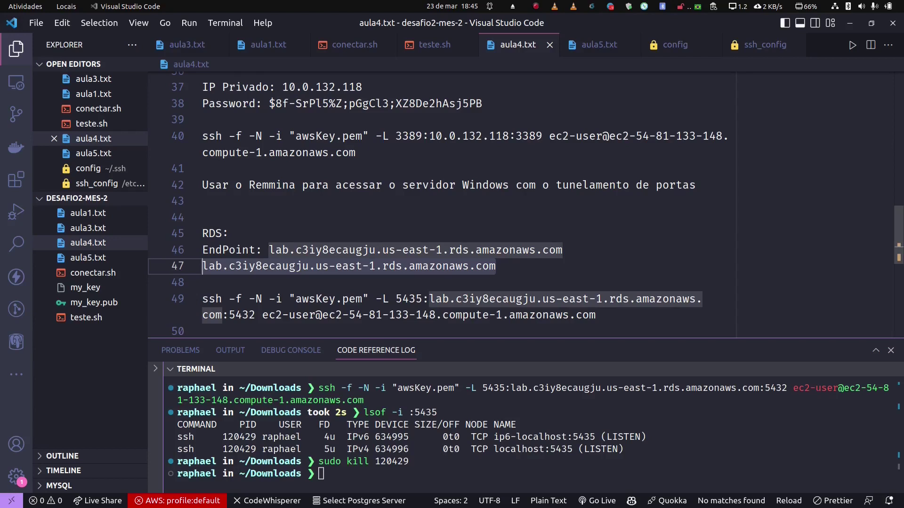
key("BackSpace")
key("BackSpace")
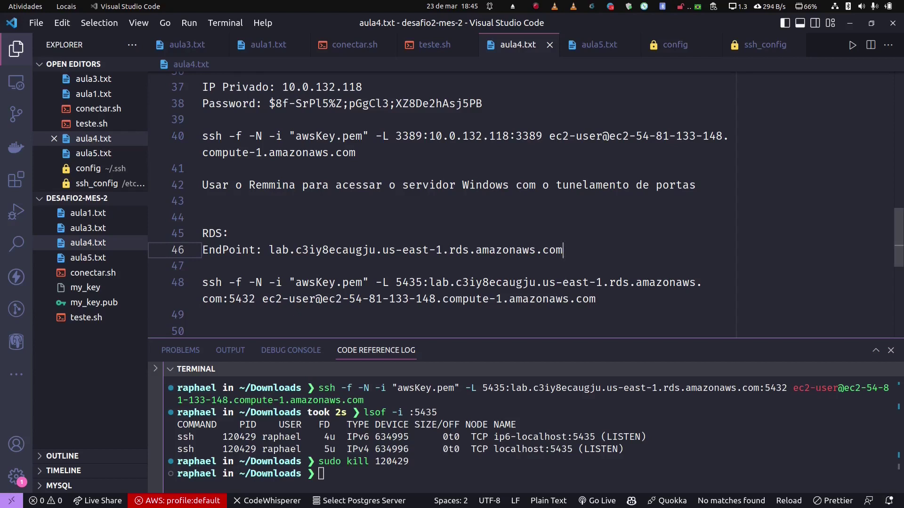
Step: Copy the port-5435 ssh tunnel command from aula4.txt and run it in the terminal
left_click_drag(596, 299, 203, 283)
right_click(238, 282)
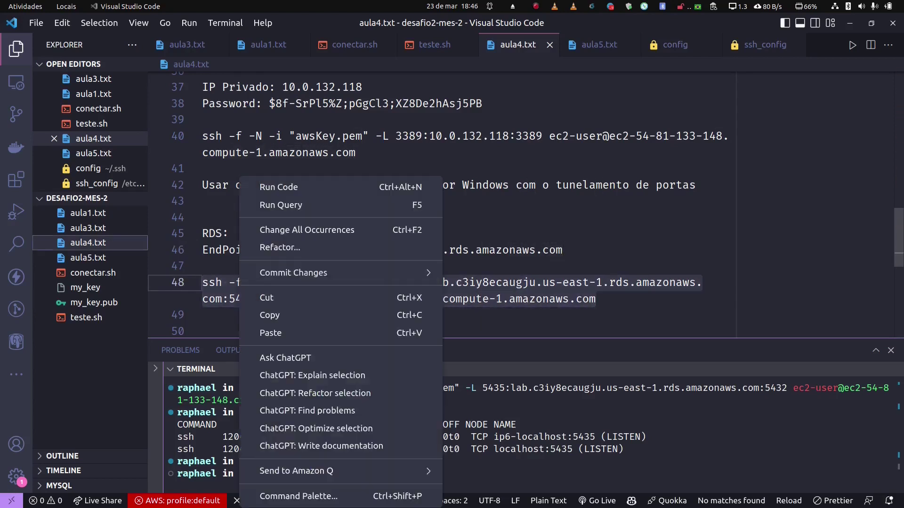
left_click(263, 313)
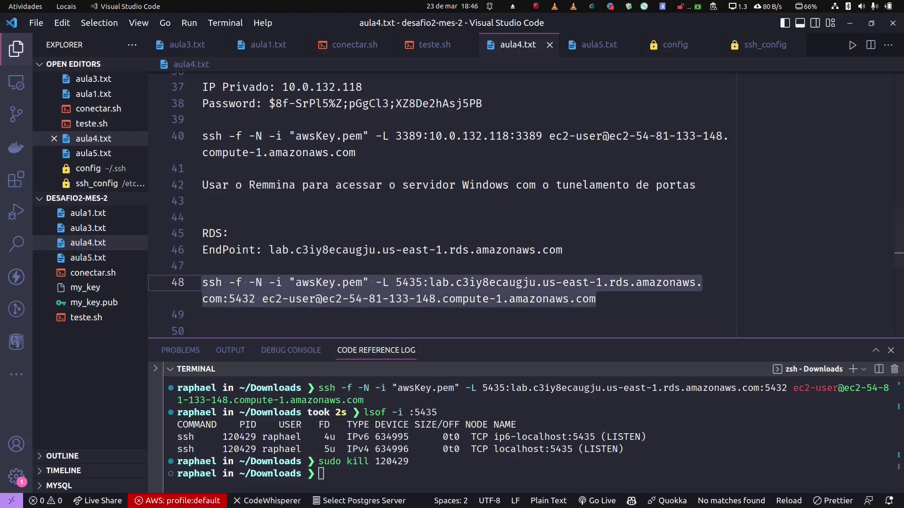
right_click(334, 474)
left_click(367, 369)
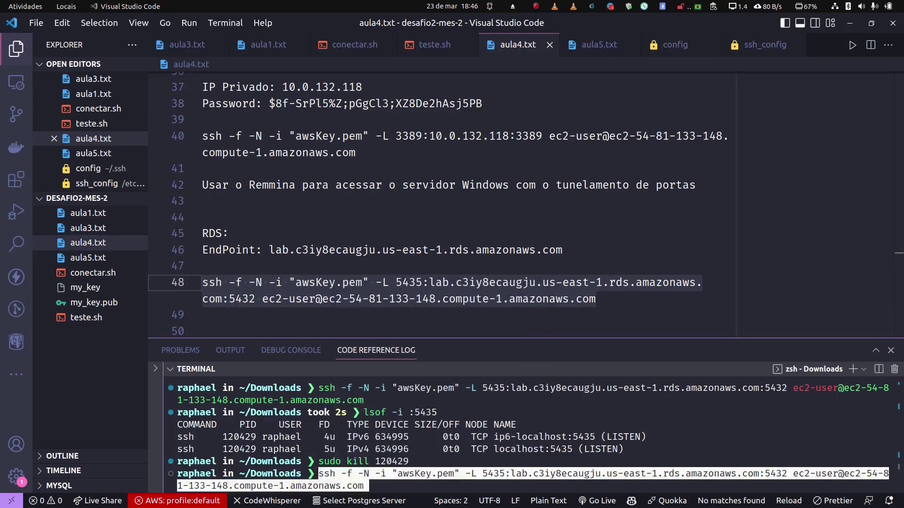
key("Return")
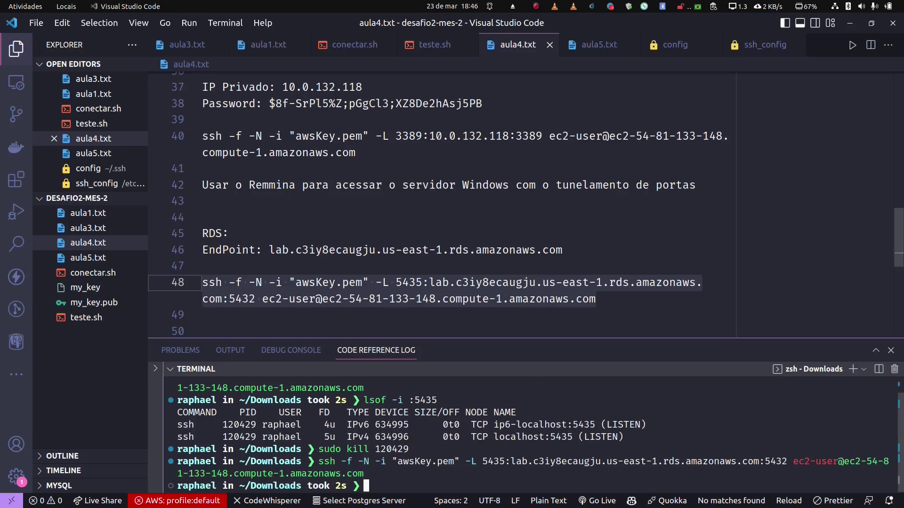
mouse_move(482, 494)
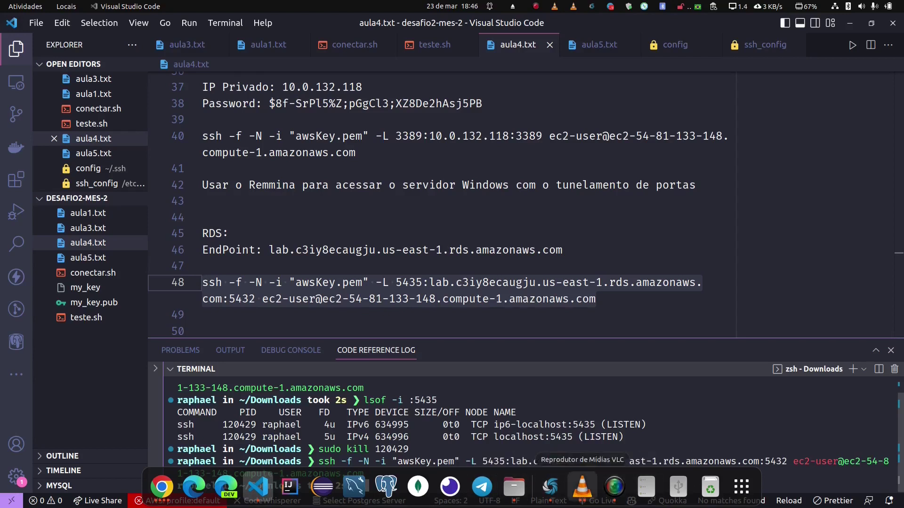
Step: Launch DBeaver from the app grid, dismiss the tip of the day, and start a new database connection
left_click(741, 487)
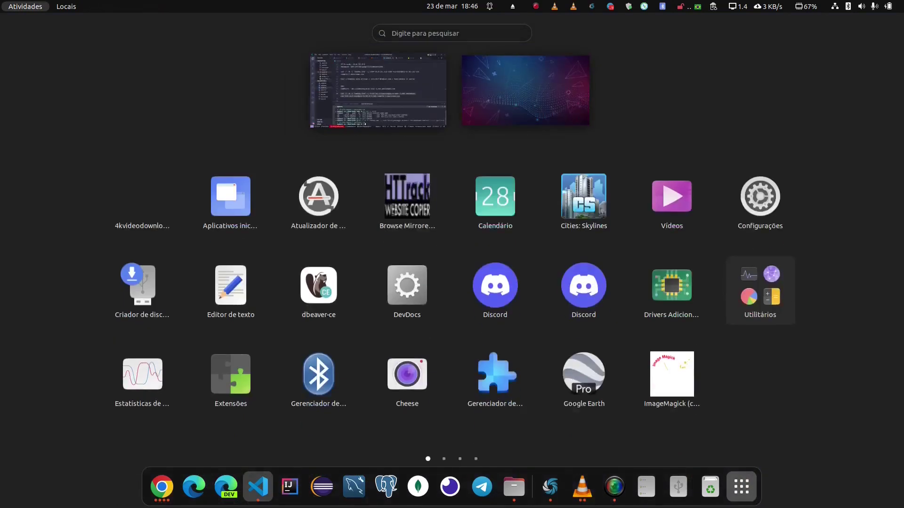
left_click(318, 287)
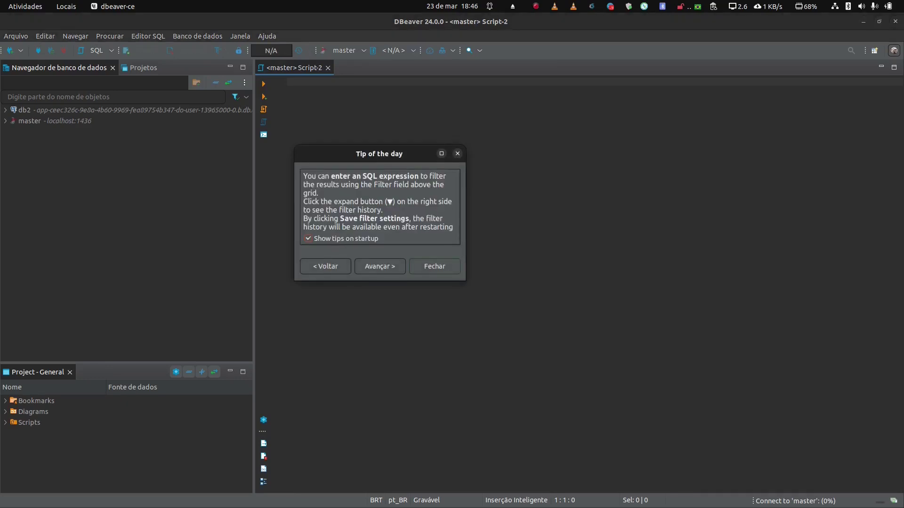
key("Escape")
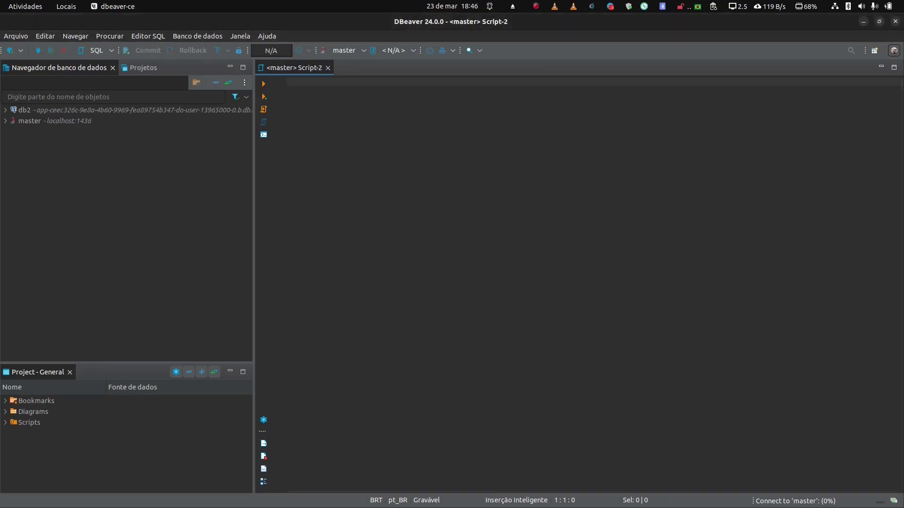
left_click(10, 50)
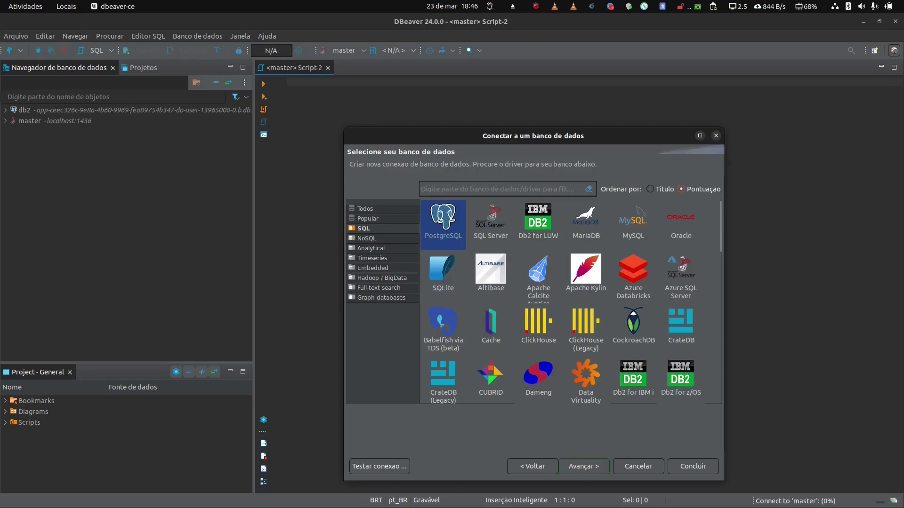
Step: Choose PostgreSQL and set the connection port to 5435
key("Return")
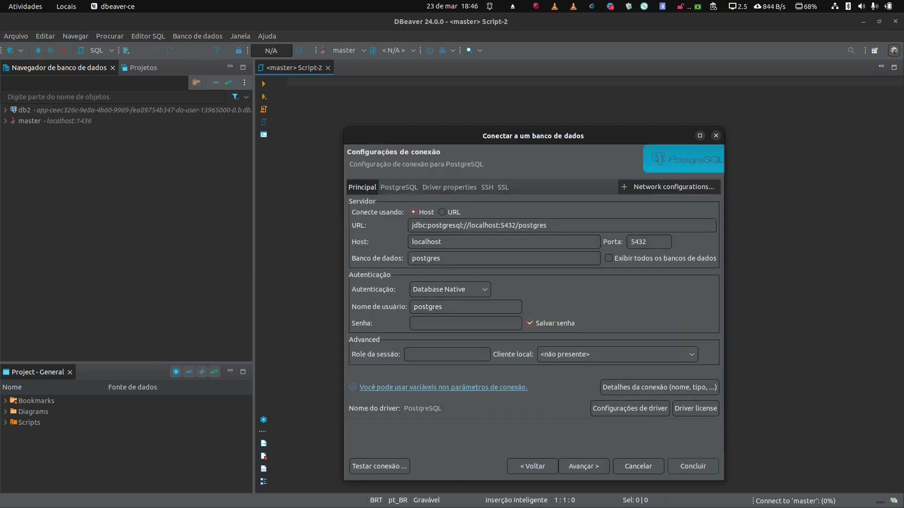
left_click(648, 241)
key("BackSpace")
type("54")
key("BackSpace")
Step: Enter the database password, test the localhost:5435 connection, and finish creating it
left_click(465, 323)
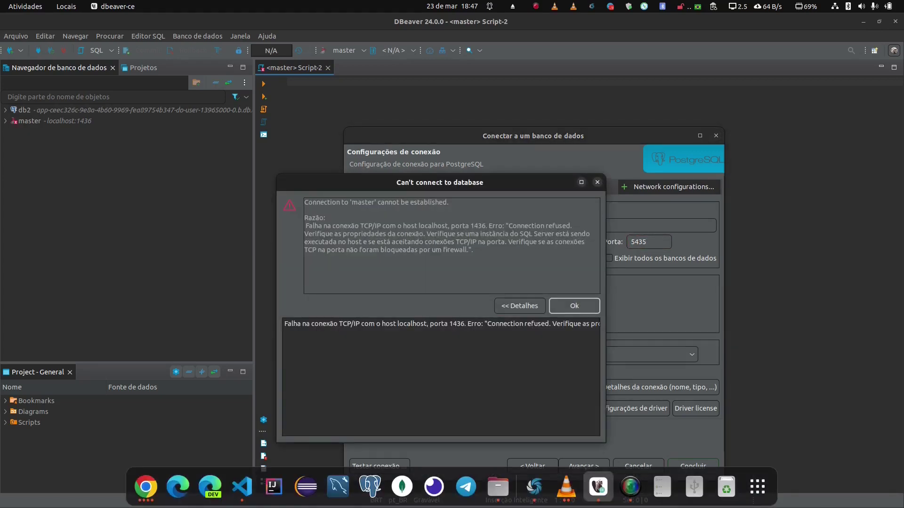
key("Return")
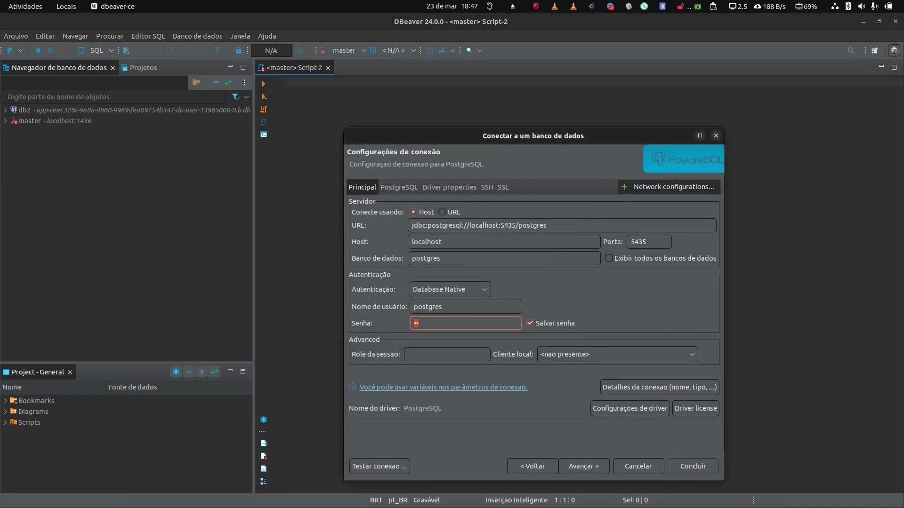
type("•••")
left_click(379, 466)
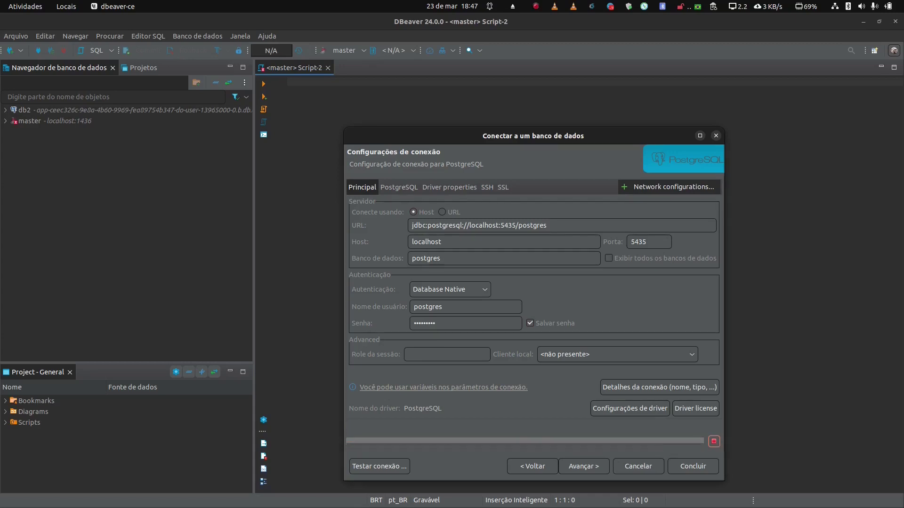
key("Return")
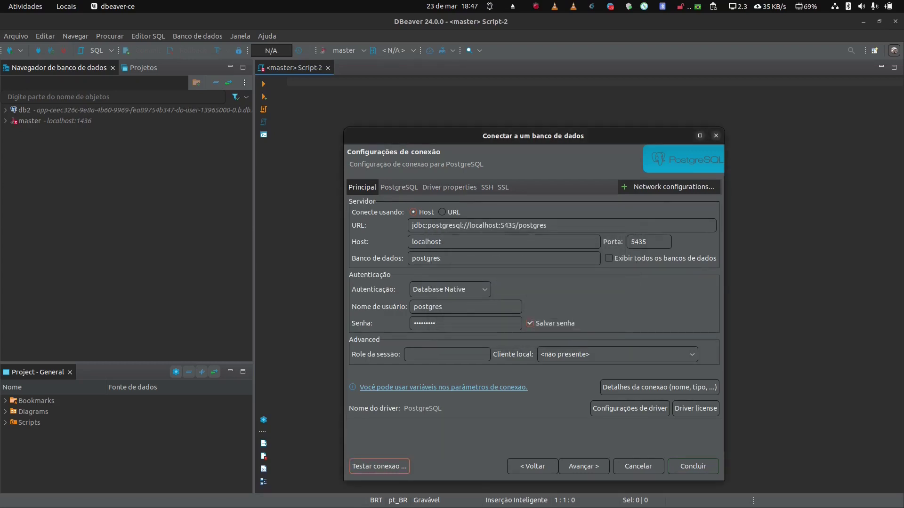
left_click(692, 466)
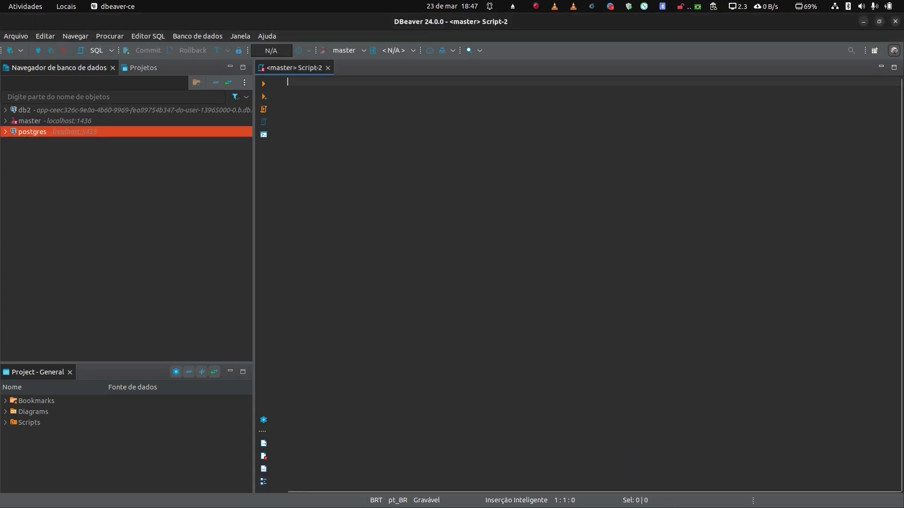
Step: Expand the postgres connection's Bancos de dados and select the postgres database
left_click(6, 131)
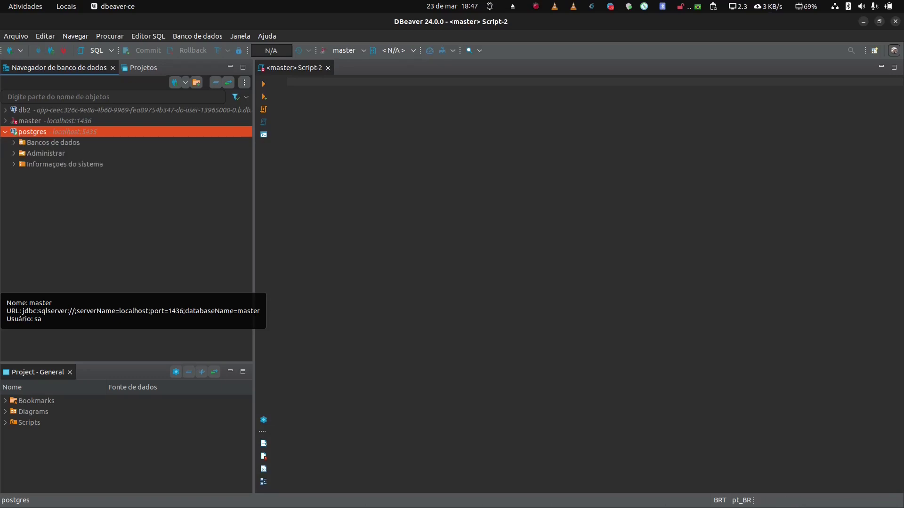
left_click(53, 143)
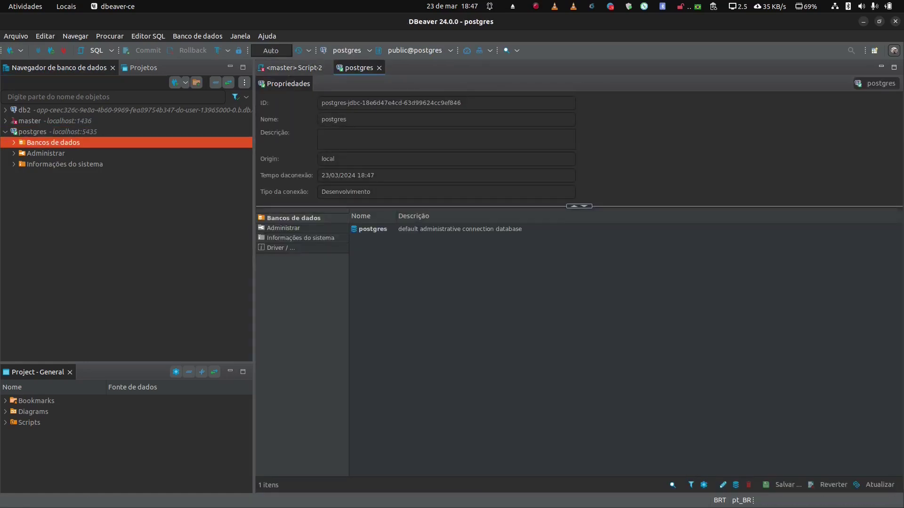
double_click(53, 142)
left_click(50, 153)
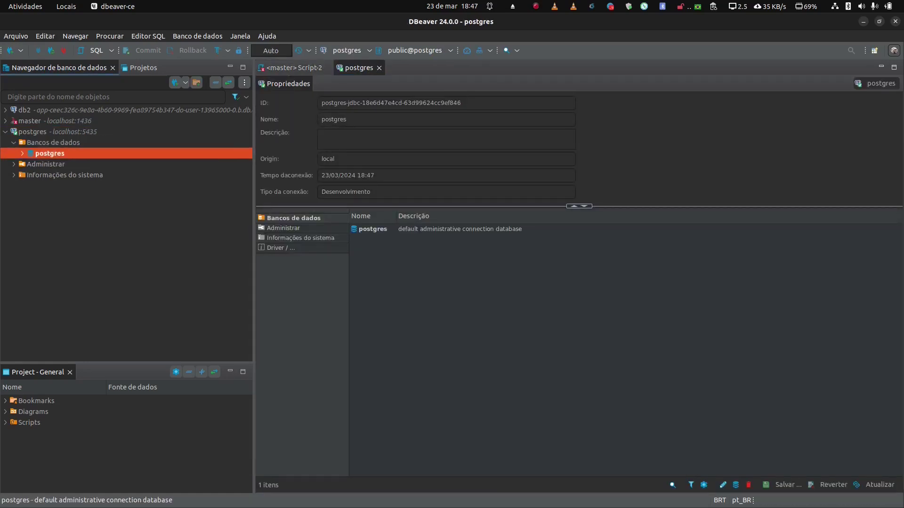
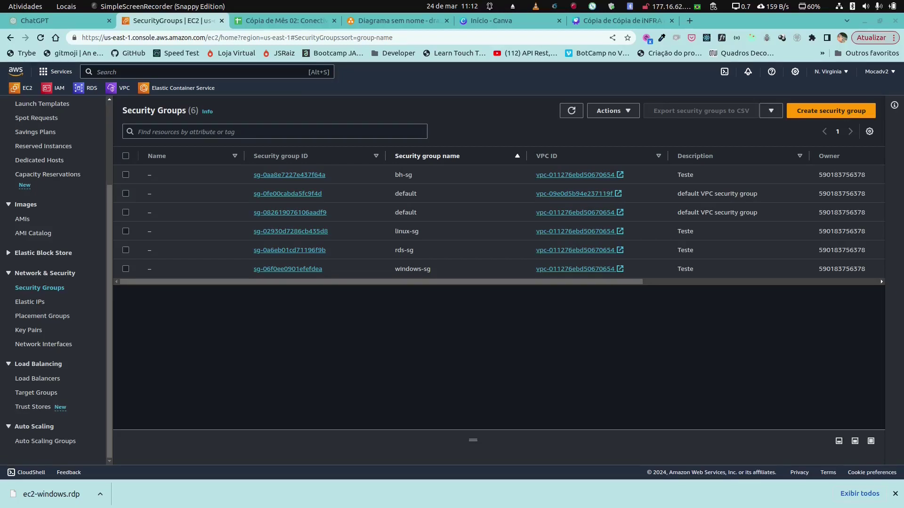
Step: Review the bh-sg security group's details and outbound rules
left_click(289, 175)
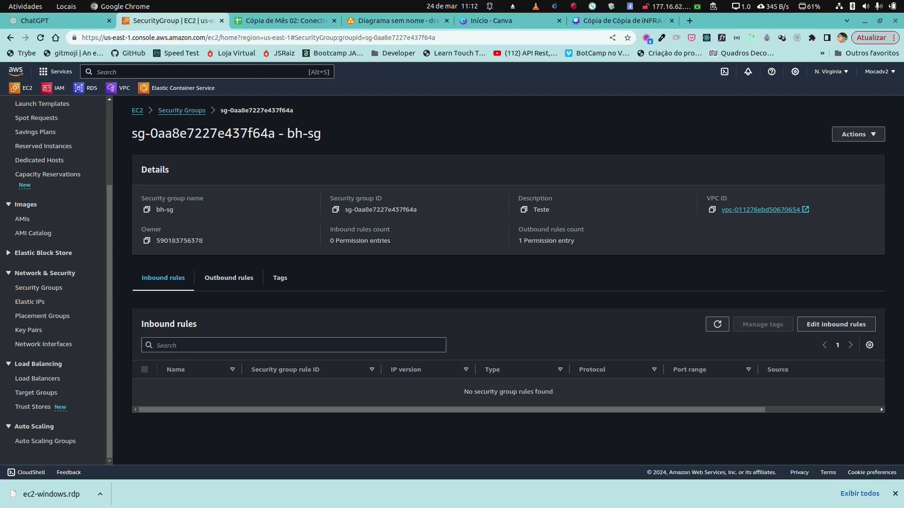
left_click(229, 278)
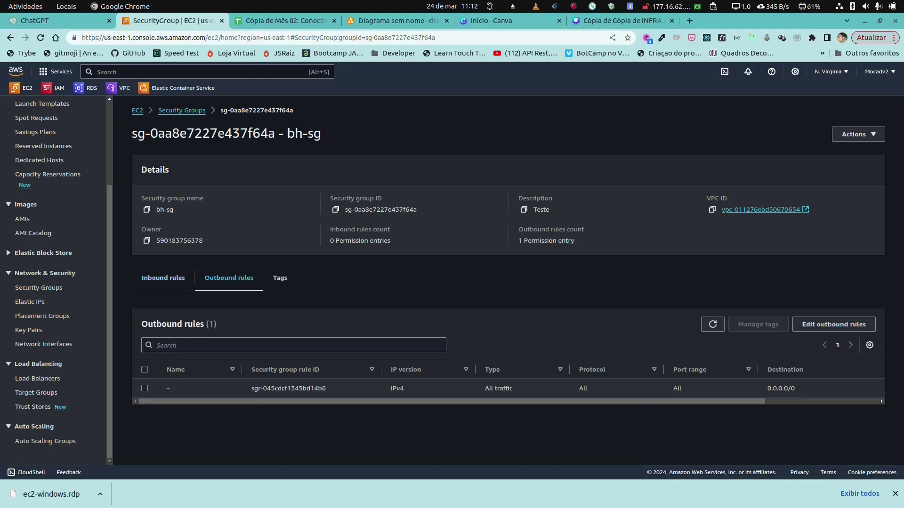
mouse_move(452, 401)
left_mouse_down()
mouse_move(560, 401)
mouse_move(452, 401)
left_mouse_up()
left_click(182, 110)
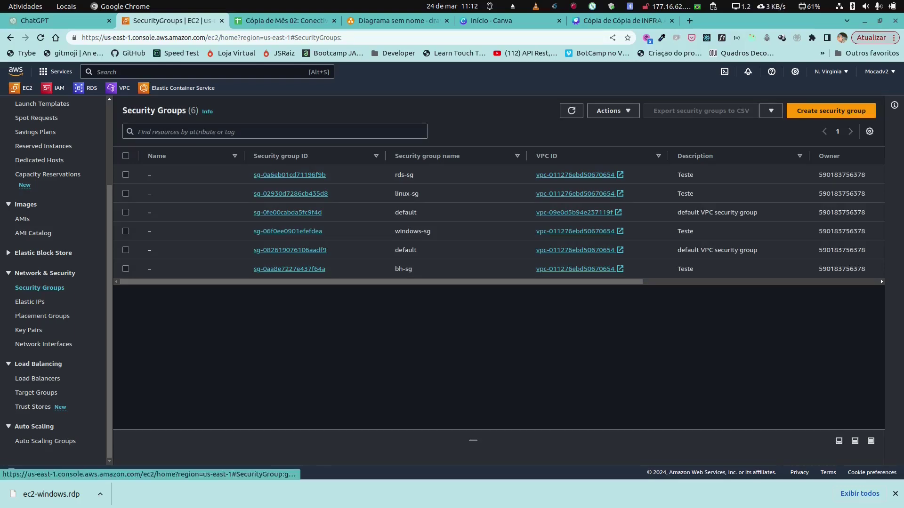
Step: Confirm linux-sg's inbound rules admit SSH only from bh-sg
left_click(290, 194)
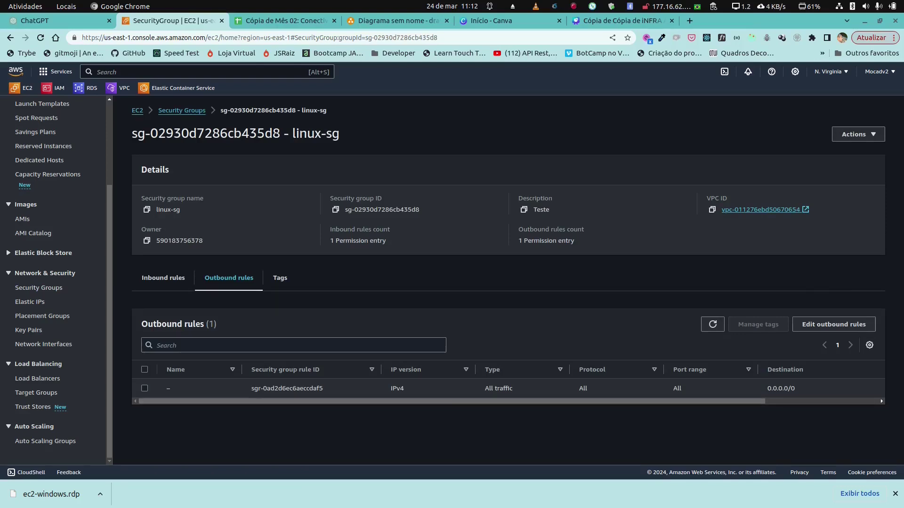
left_click(163, 277)
scroll(508, 386, "right", 3)
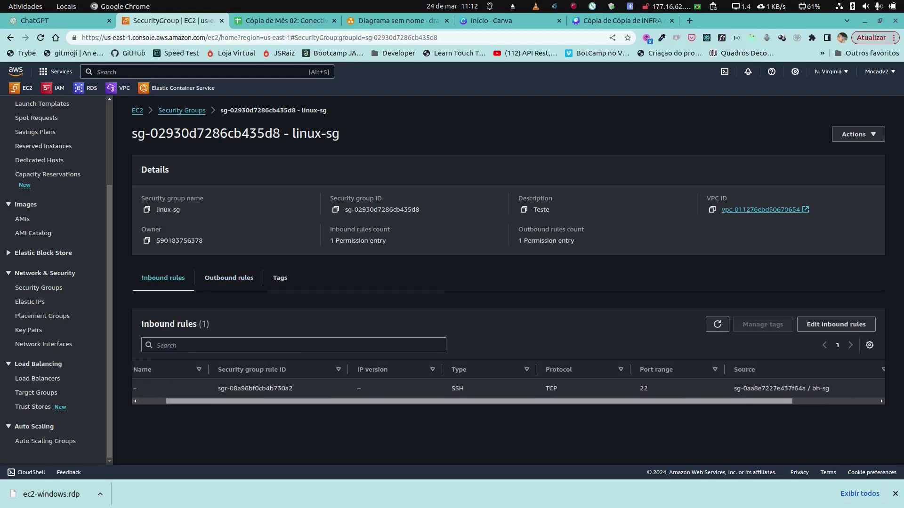
left_click_drag(561, 401, 566, 401)
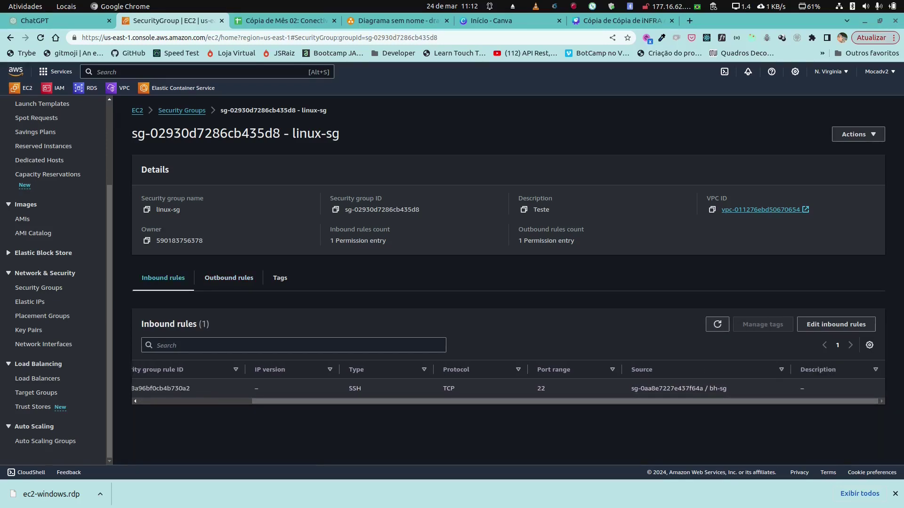
scroll(509, 389, "left", 3)
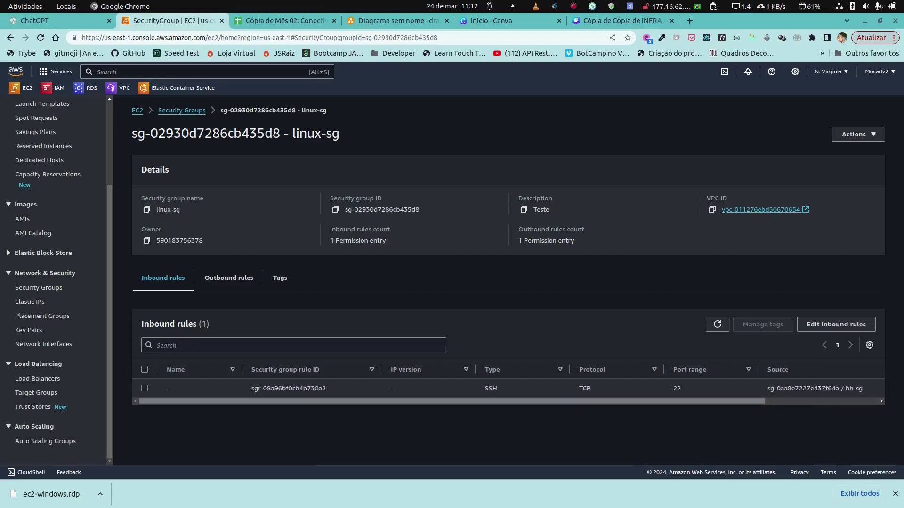
left_click(187, 110)
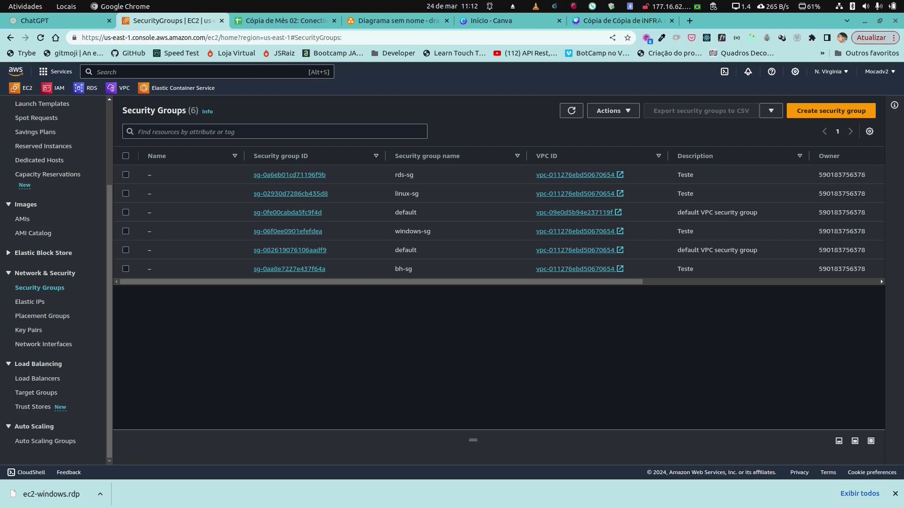
Step: Confirm windows-sg allows RDP and rds-sg allows PostgreSQL only from bh-sg, then view the EC2 dashboard
left_click(287, 231)
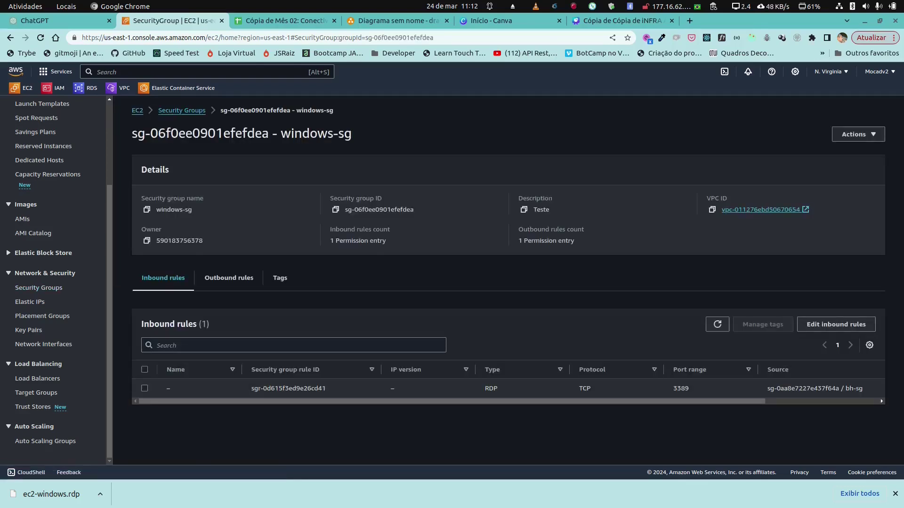
scroll(508, 388, "right", 5)
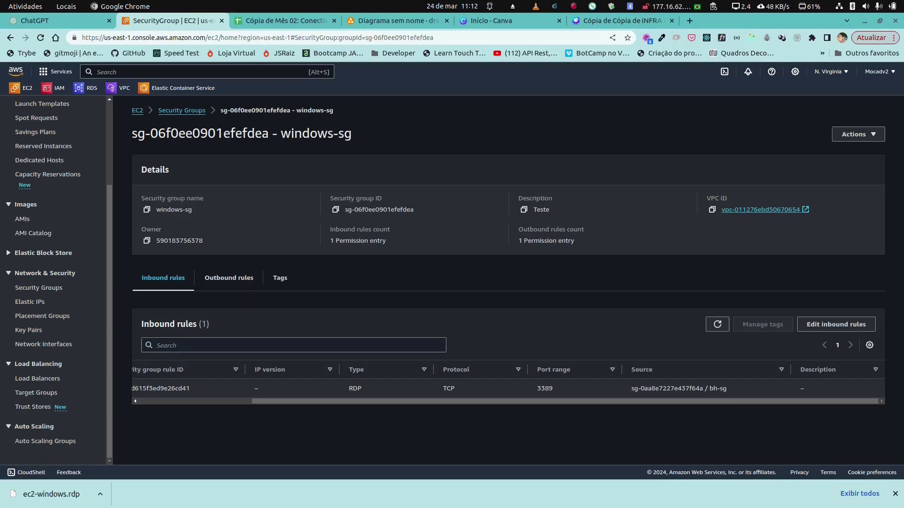
left_click(182, 110)
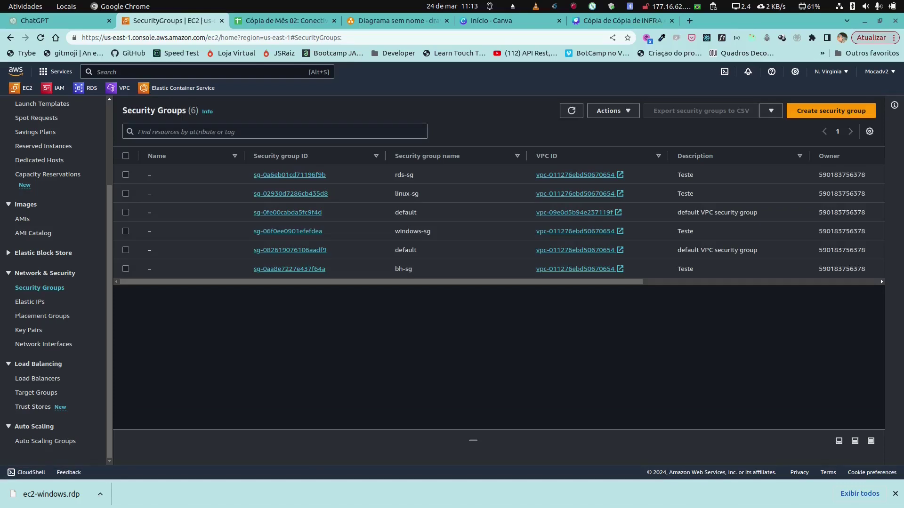
left_click(289, 175)
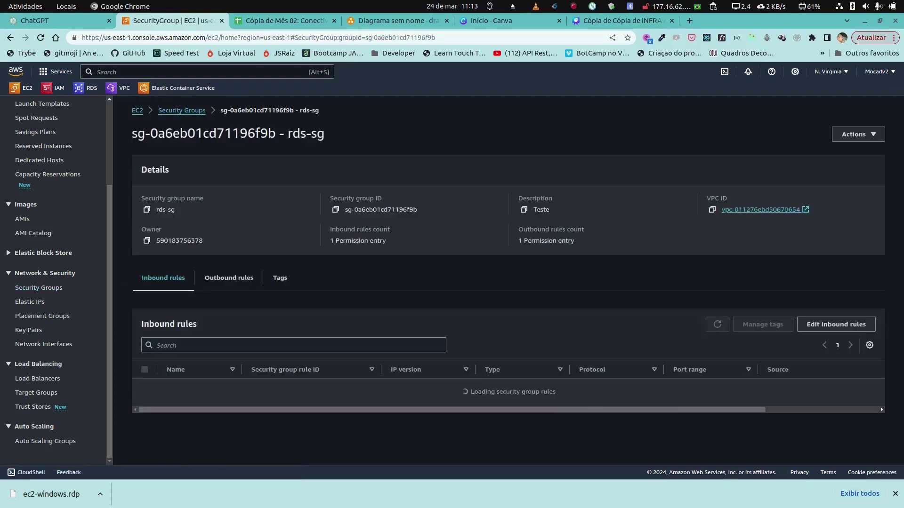
left_click_drag(452, 401, 565, 402)
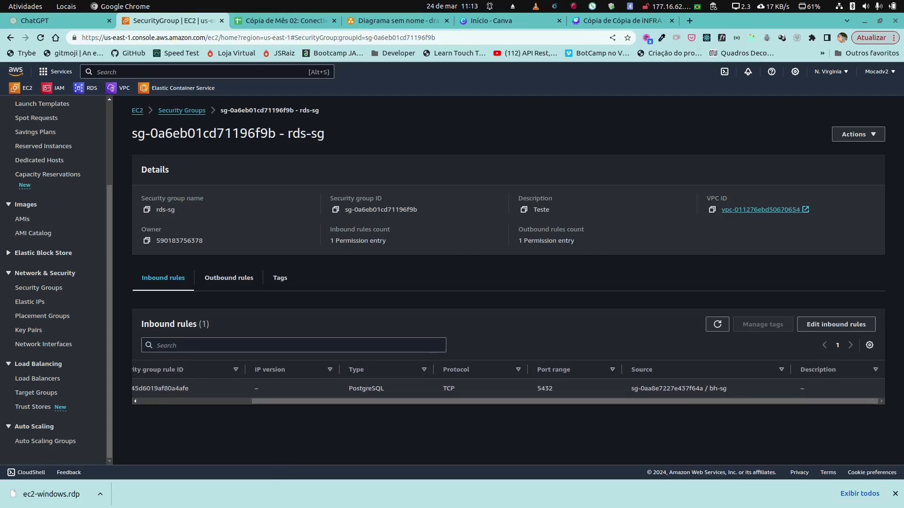
scroll(508, 388, "left", 4)
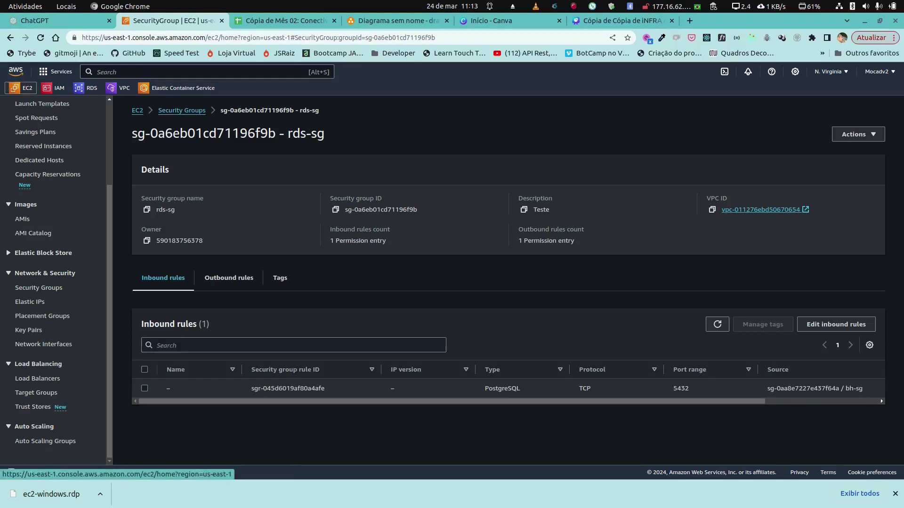
left_click(21, 88)
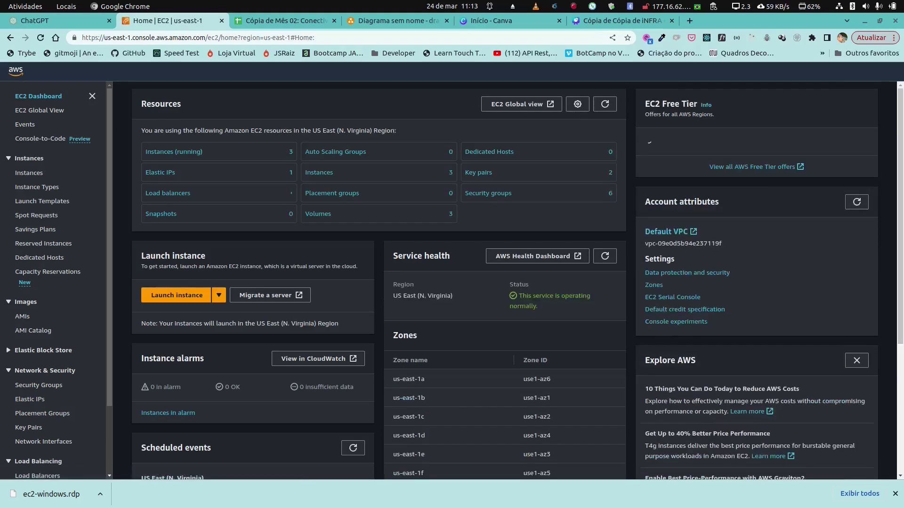
Step: List the running instances and review the ec2-bh instance's details
left_click(172, 152)
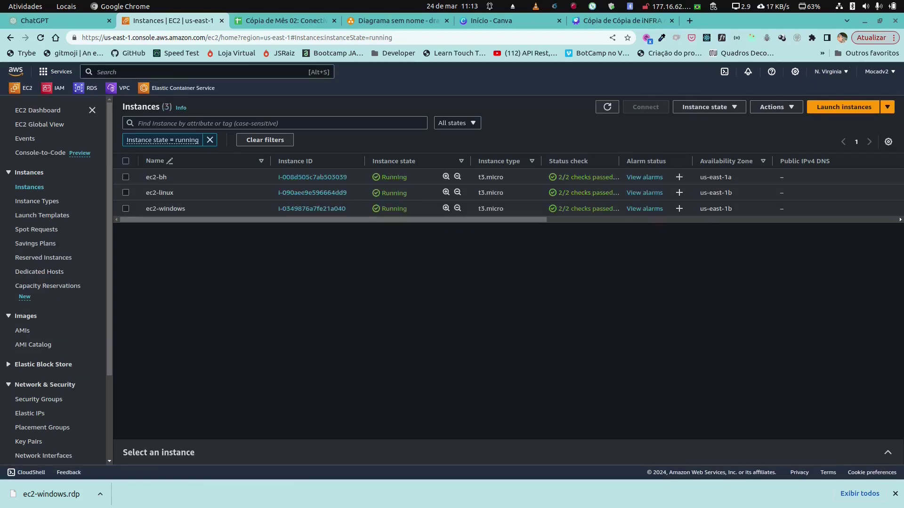
left_click(312, 177)
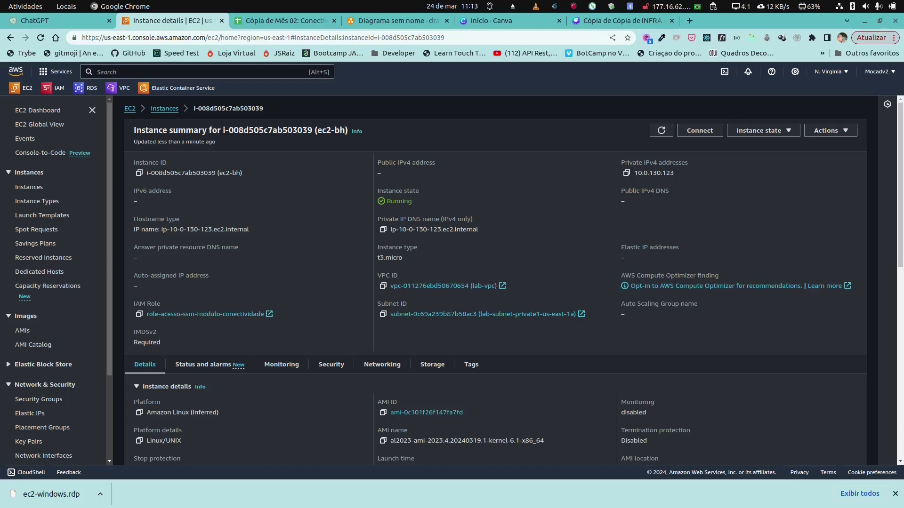
scroll(496, 280, "down", 4)
scroll(495, 280, "up", 4)
left_click(164, 108)
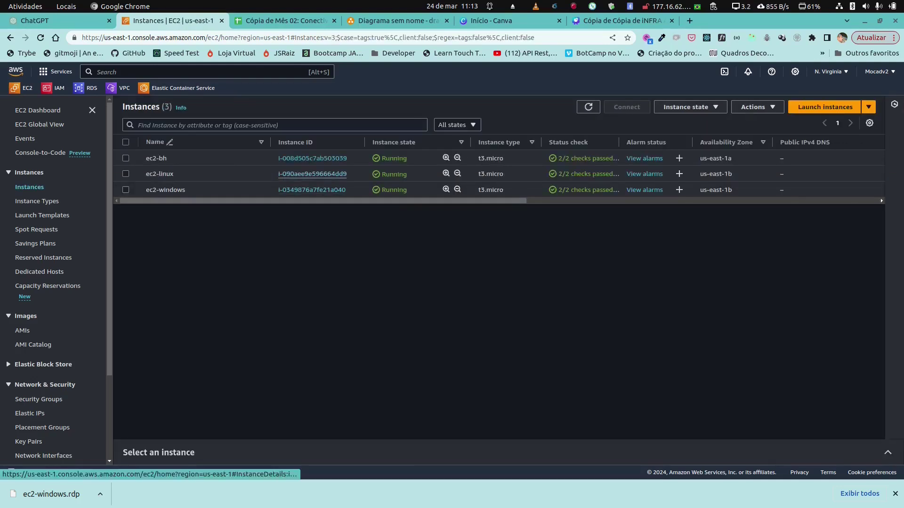
Step: Review ec2-linux's security groups and inbound rules, then return to the instances list
left_click(312, 174)
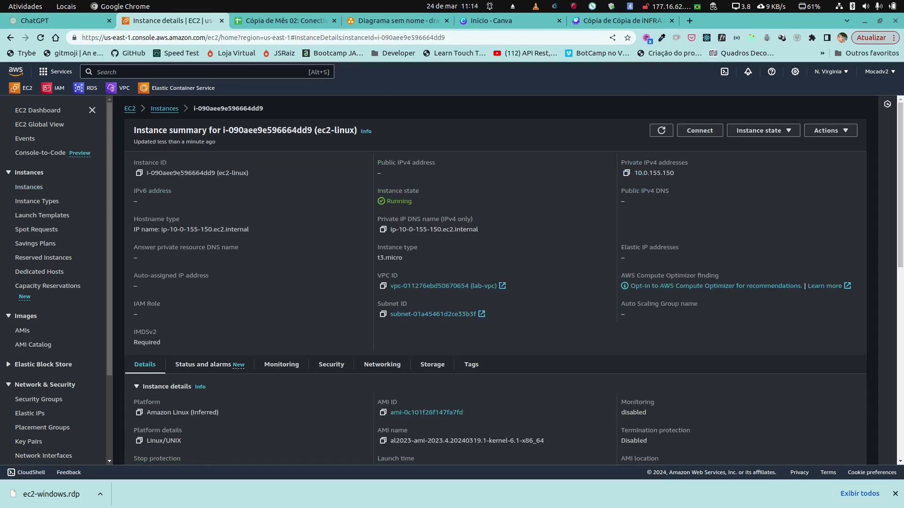
left_click(330, 365)
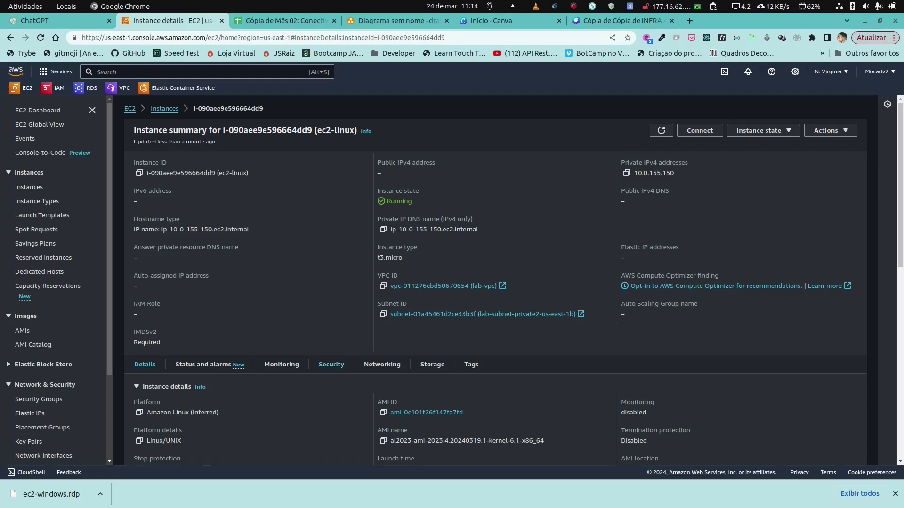
scroll(331, 364, "down", 3)
scroll(495, 283, "down", 2)
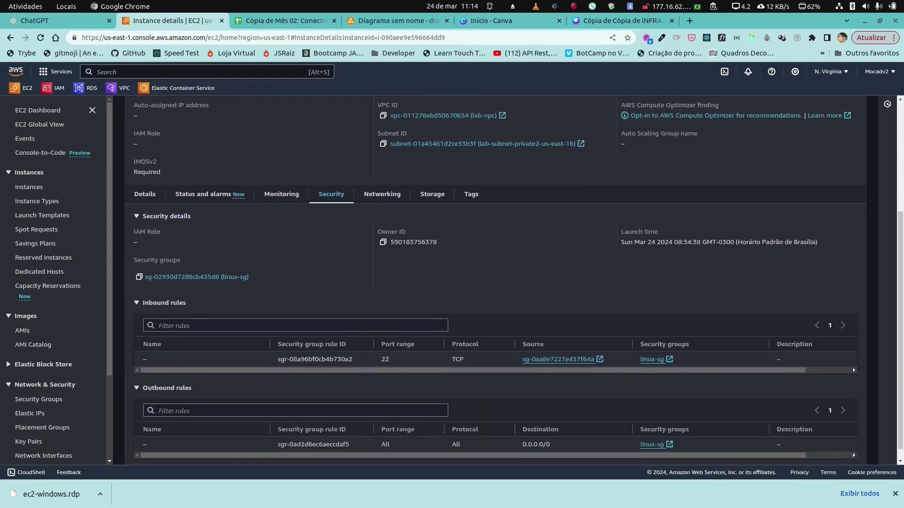
mouse_move(473, 365)
left_mouse_down()
mouse_move(519, 365)
mouse_move(473, 366)
left_mouse_up()
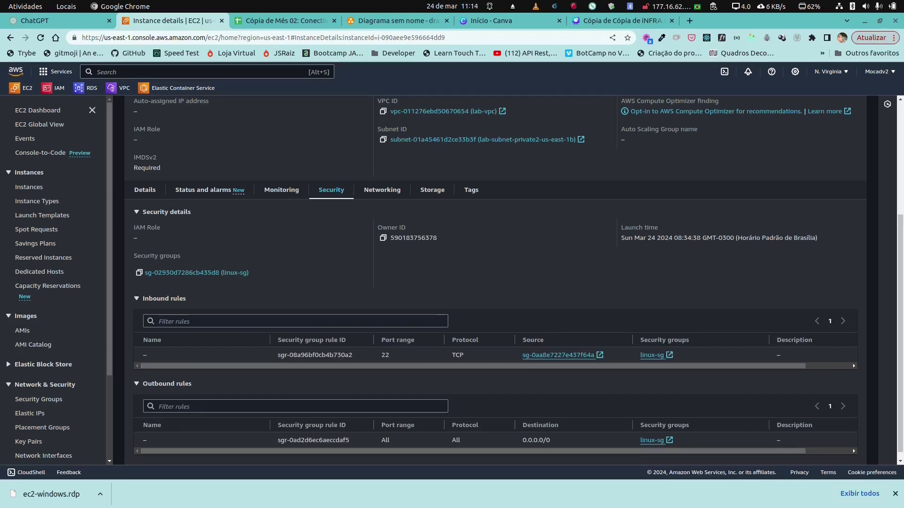
left_click(21, 88)
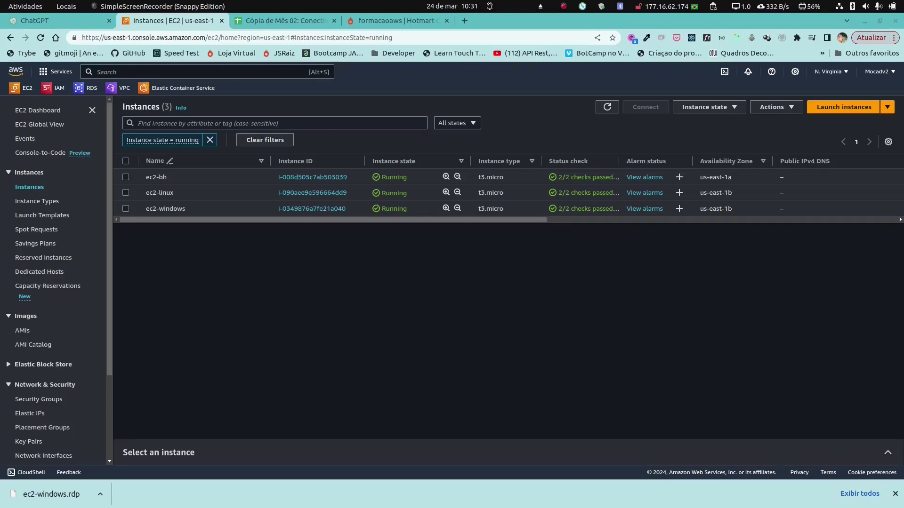
Step: Start a Session Manager shell on the ec2-bh instance
left_click(312, 177)
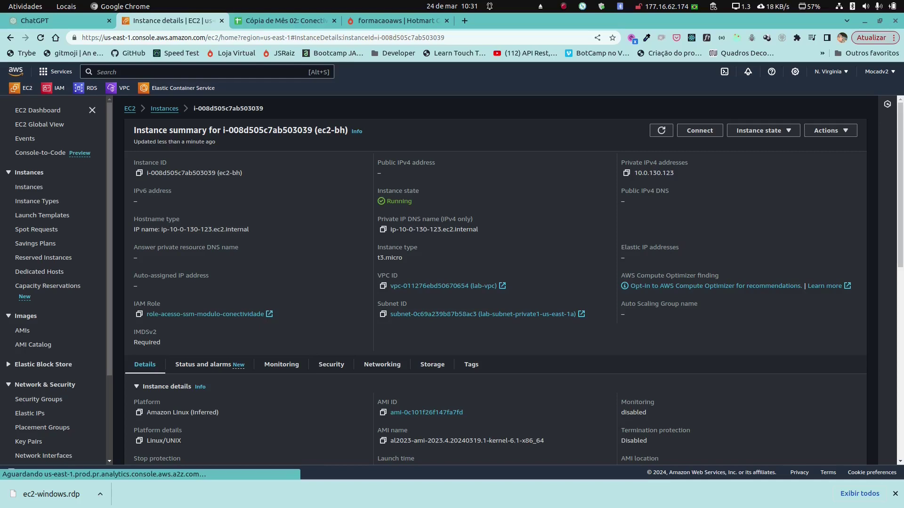
left_click(699, 130)
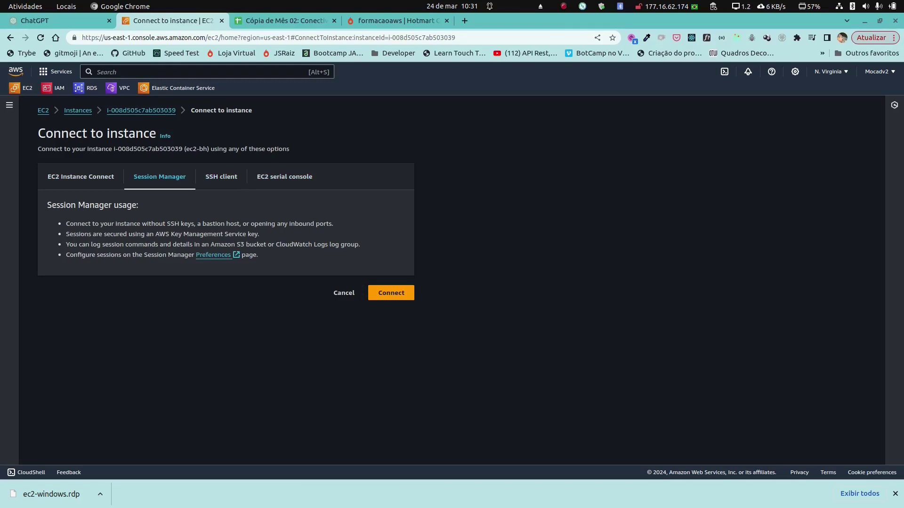
left_click(392, 292)
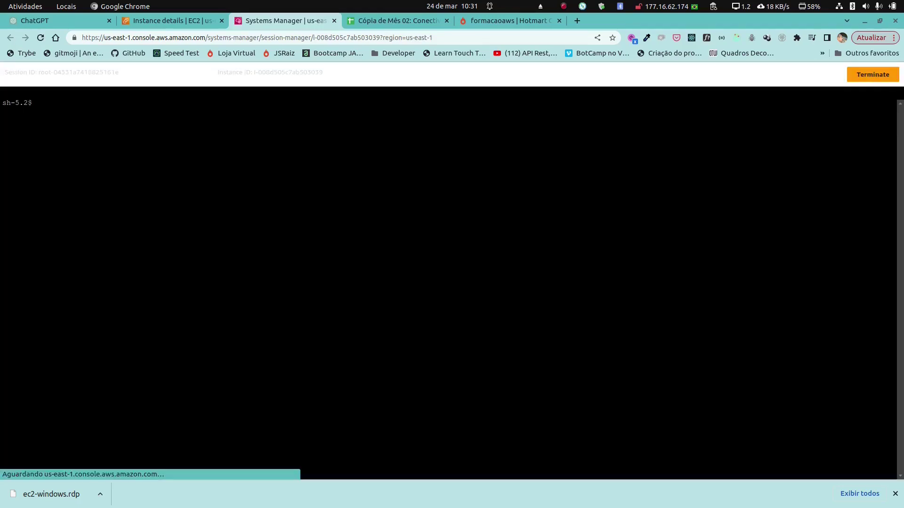
Step: Run ls -l, switch the session to bash with exec /bin/bash, and rerun the listing
type("ls -l")
key("Return")
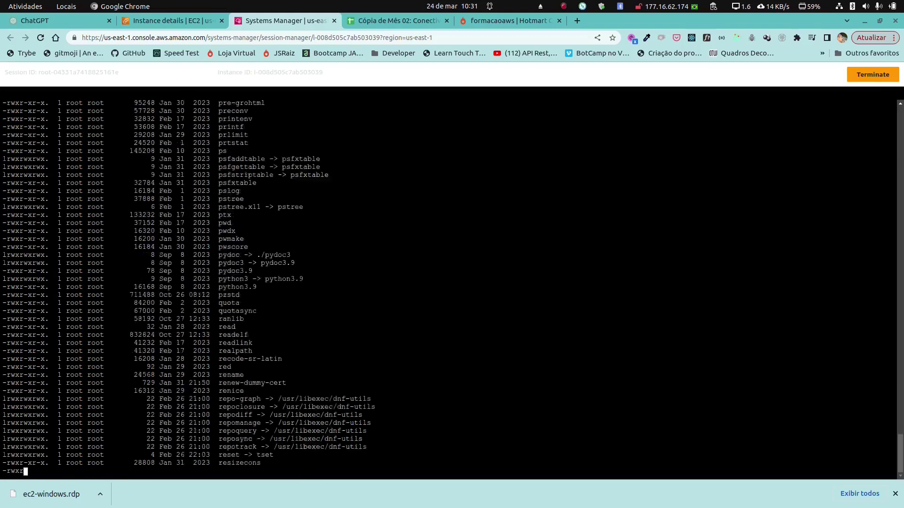
type("ex")
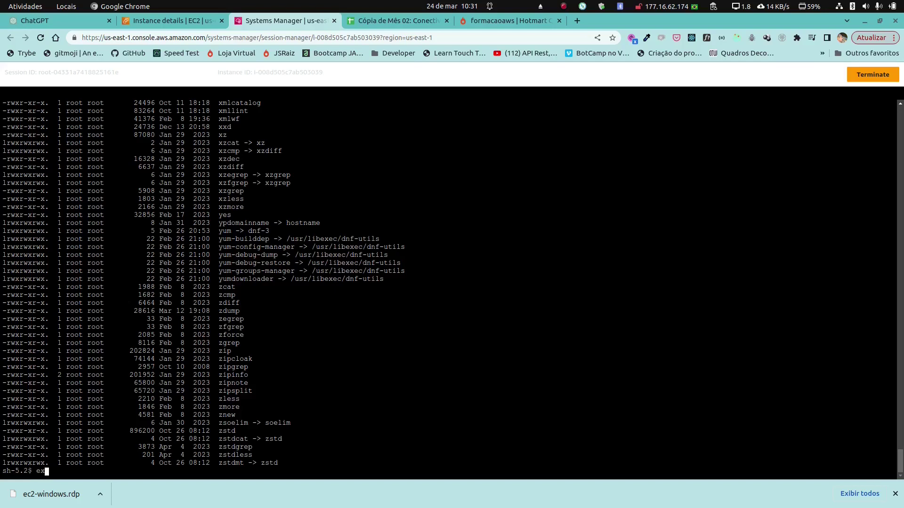
type("ec /bin/bash")
key("Return")
key("Up")
key("Up")
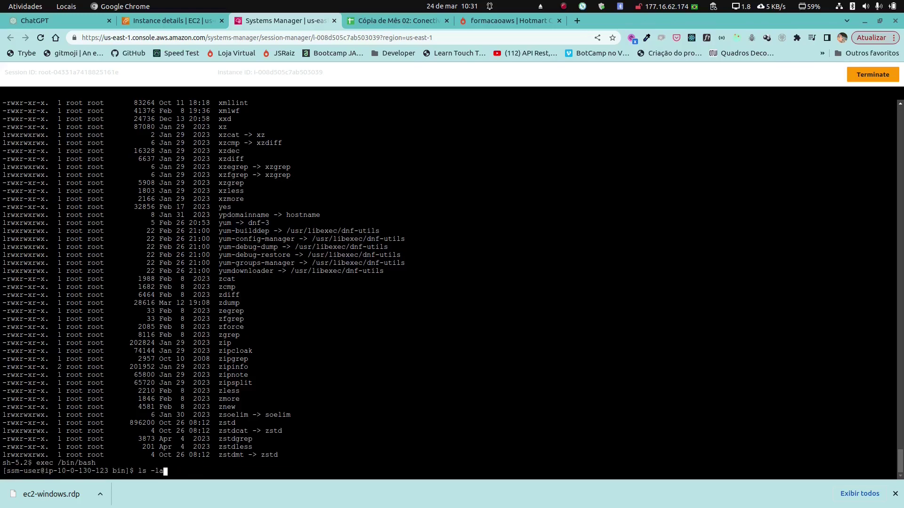
key("Return")
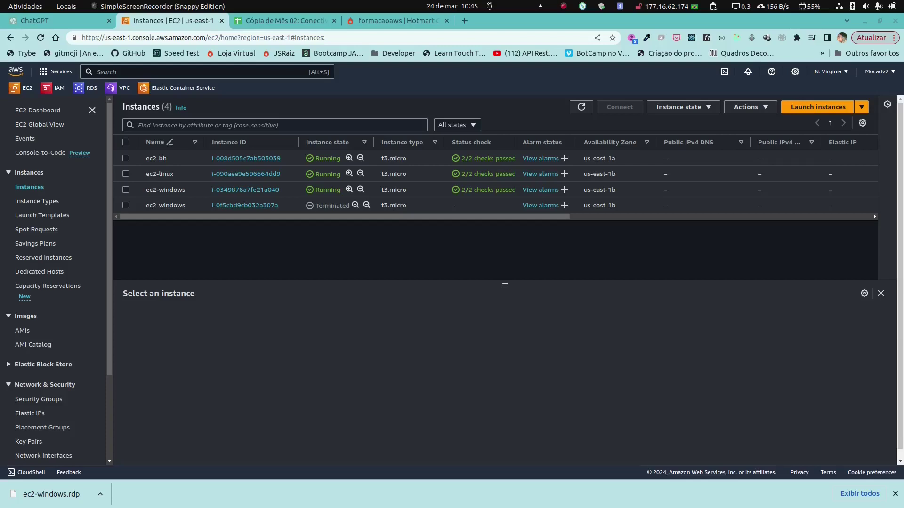
Step: Check the ec2-bh bastion's instance summary, then bring up the aula5.txt notes in VS Code
left_click(245, 158)
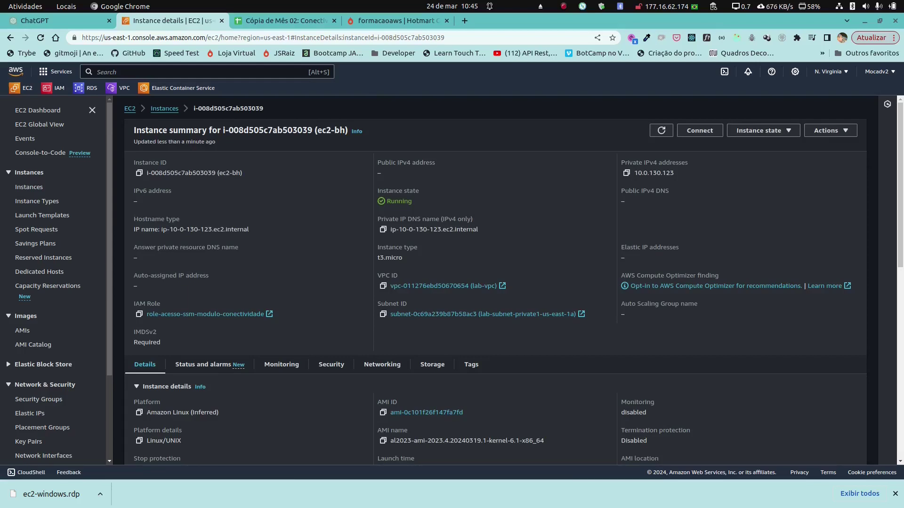
left_click(258, 487)
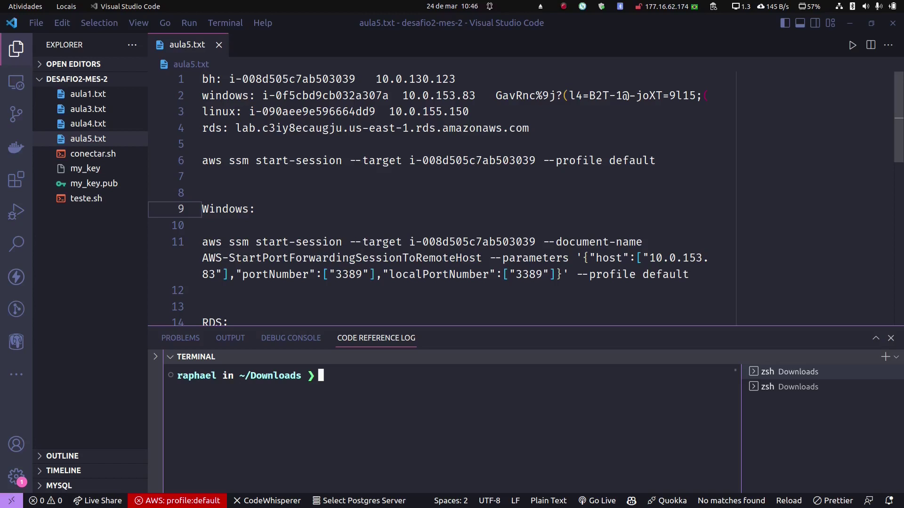
Step: Copy the bastion start-session command from line 6 and run it in the terminal
left_click_drag(655, 160, 202, 161)
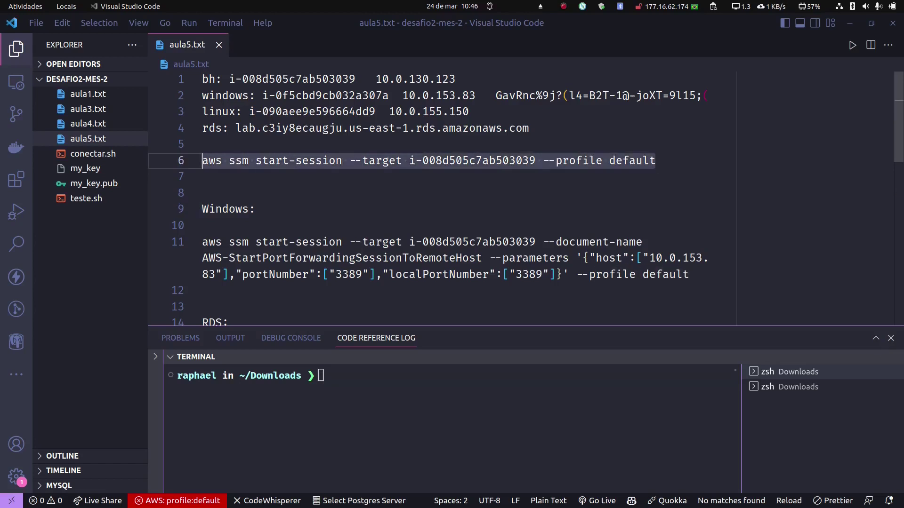
right_click(222, 162)
left_click(241, 301)
right_click(341, 376)
left_click(376, 276)
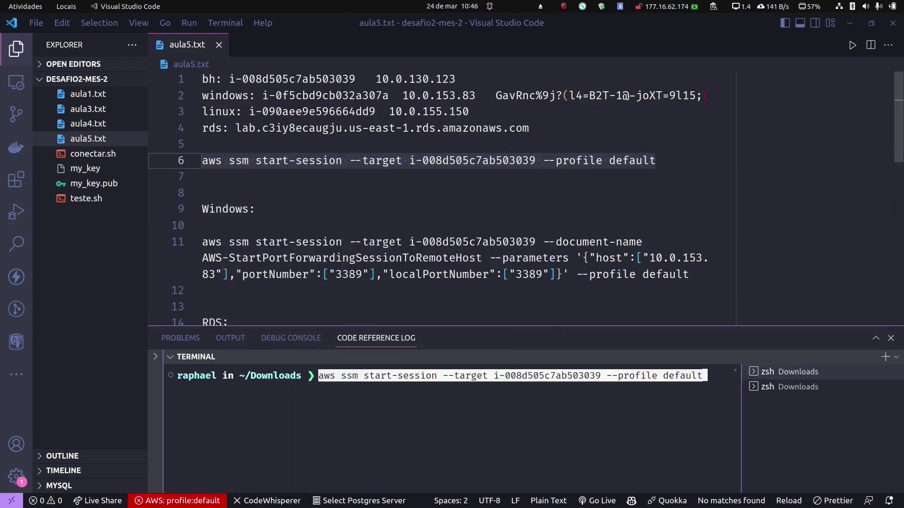
key("Return")
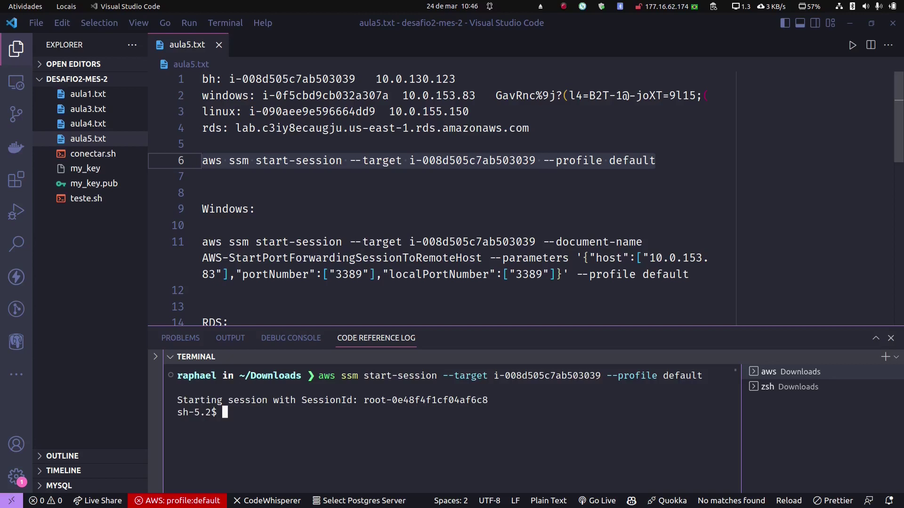
Step: Switch to bash, run ifconfig, and confirm the bastion's 10.0.130.123 address
type("exec /bin/bash")
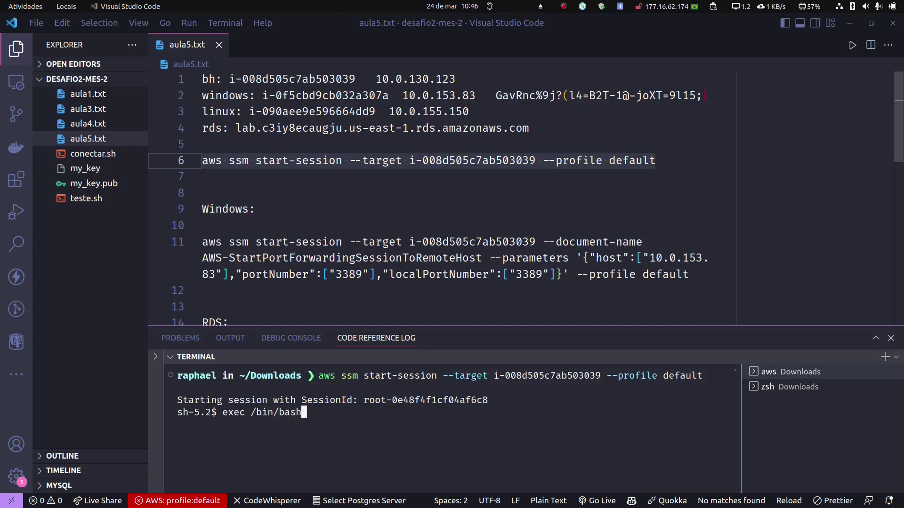
key("Return")
key("Tab")
key("Tab")
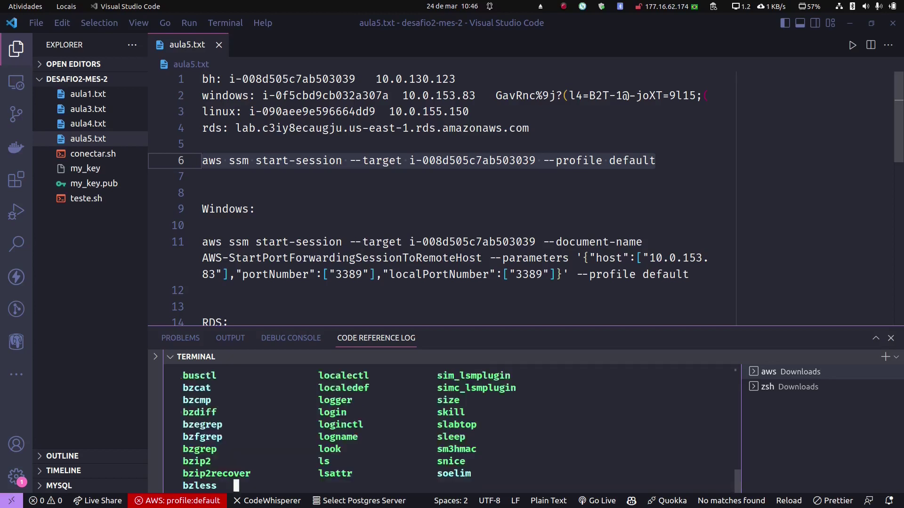
type("ifconfig")
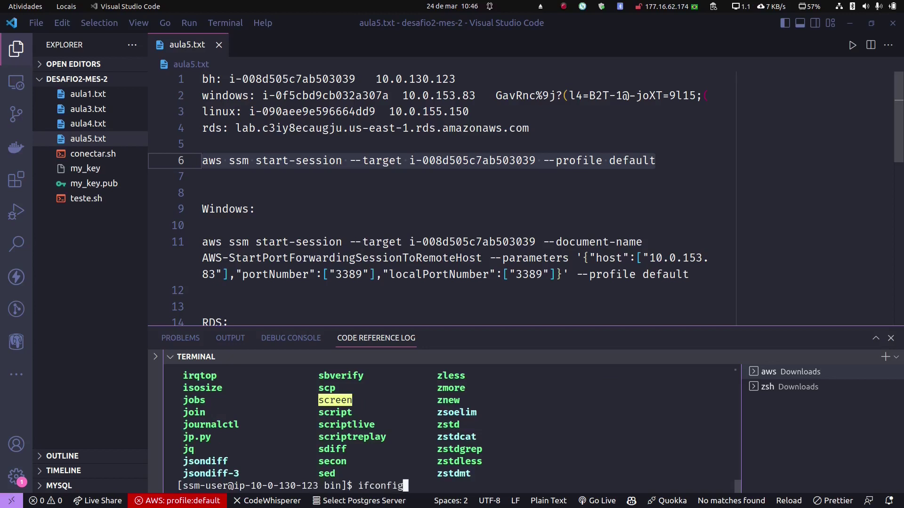
key("Return")
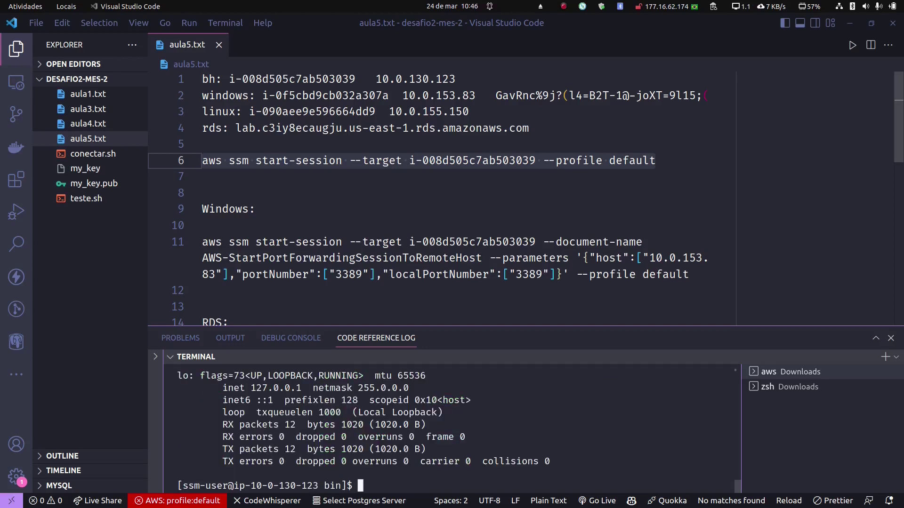
left_click_drag(526, 326, 526, 272)
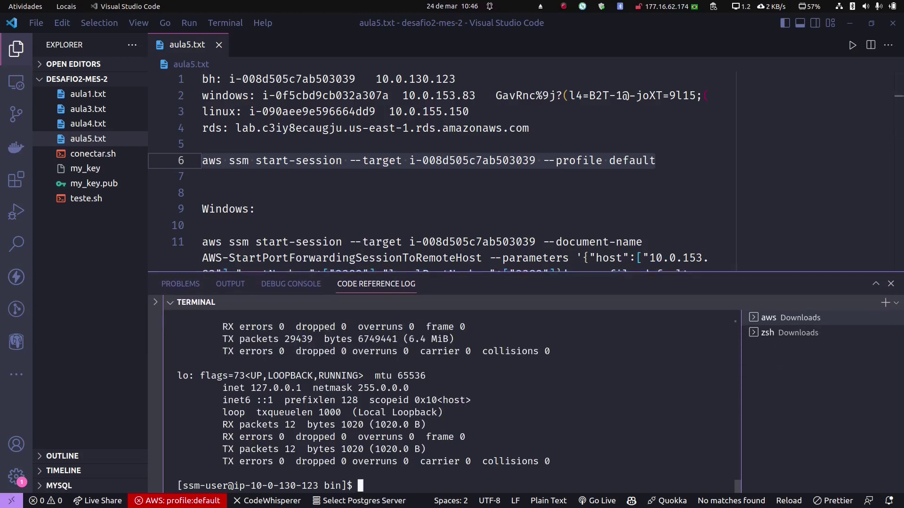
scroll(452, 400, "up", 3)
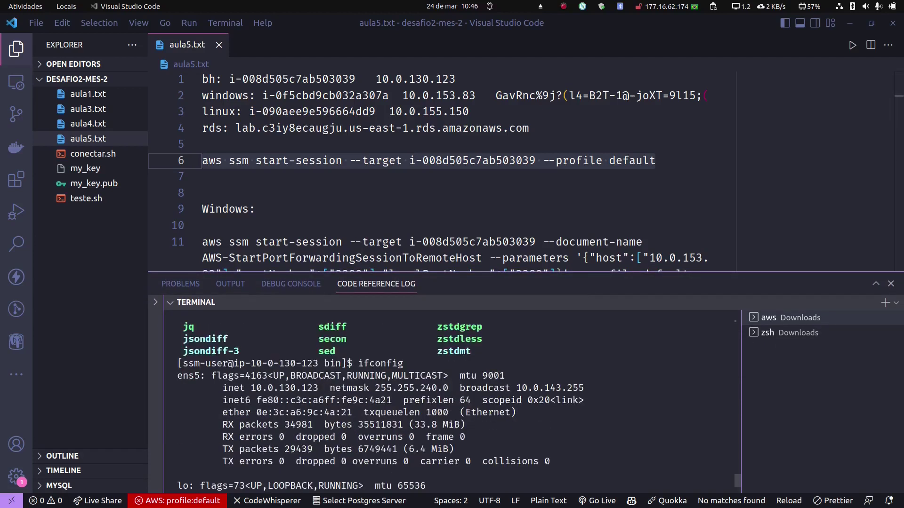
left_click_drag(245, 388, 318, 388)
key("ctrl+c")
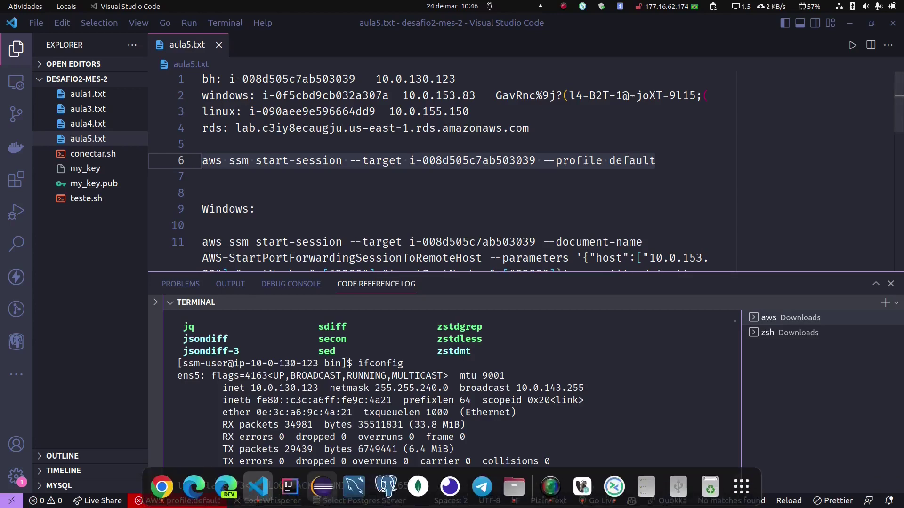
left_click(163, 487)
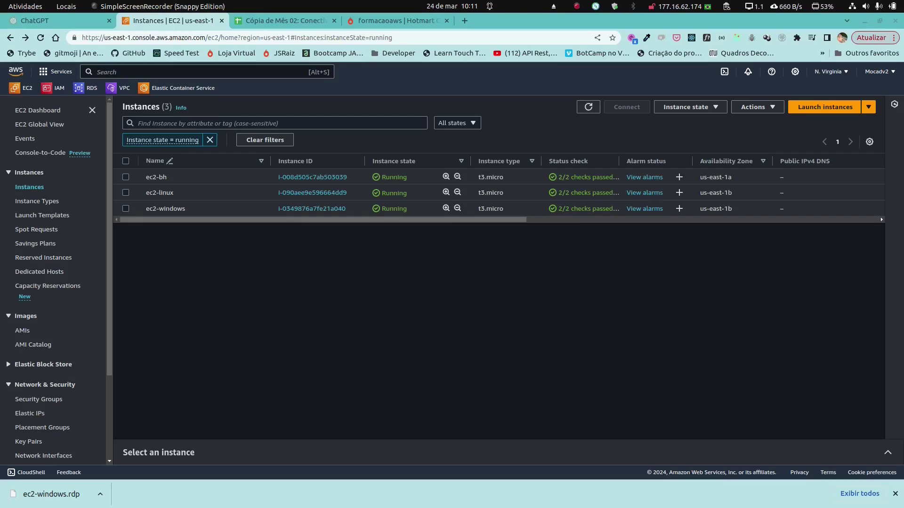
Step: Open the ec2-windows instance summary and its Connect options
left_click(312, 209)
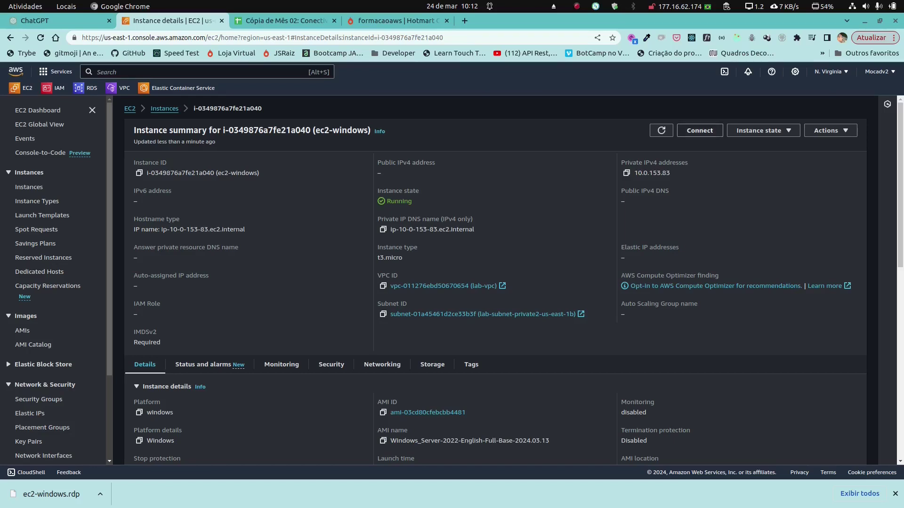
left_click(700, 130)
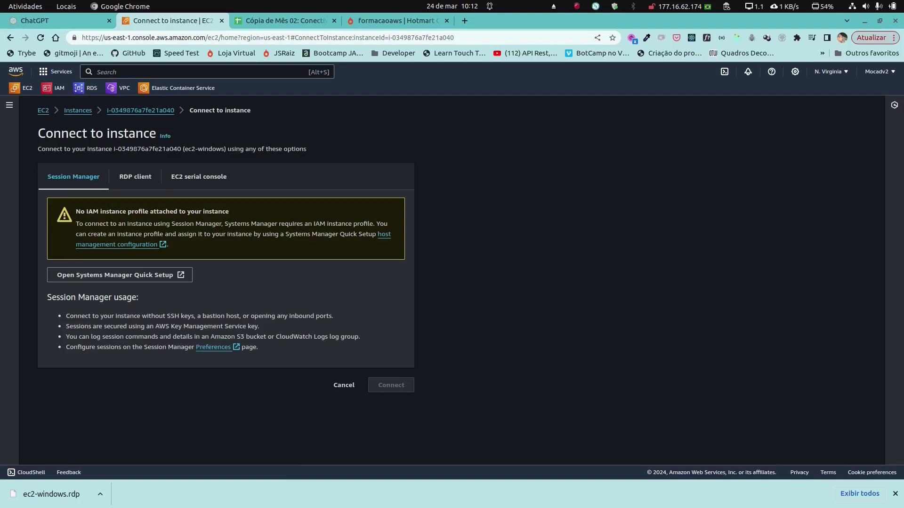
Step: Under the RDP client tab, request the Windows password and upload the awsKey.pem key
left_click(135, 176)
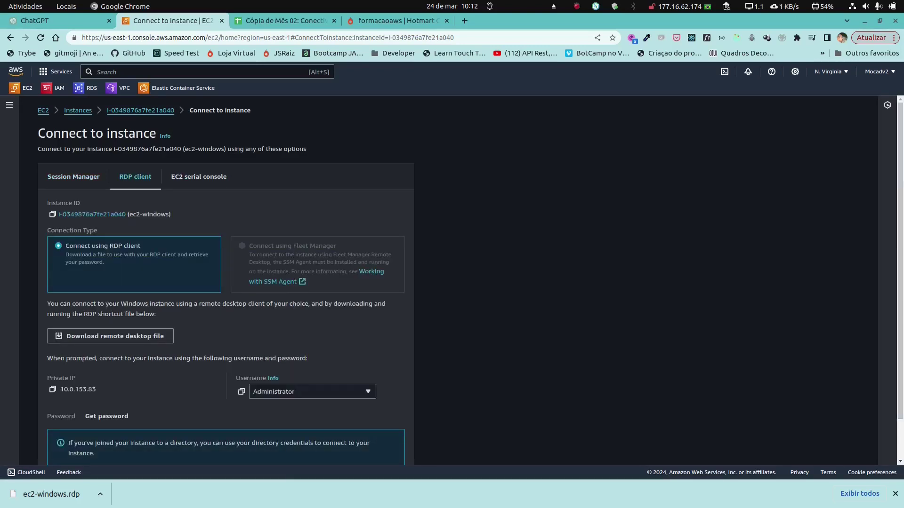
scroll(452, 280, "down", 2)
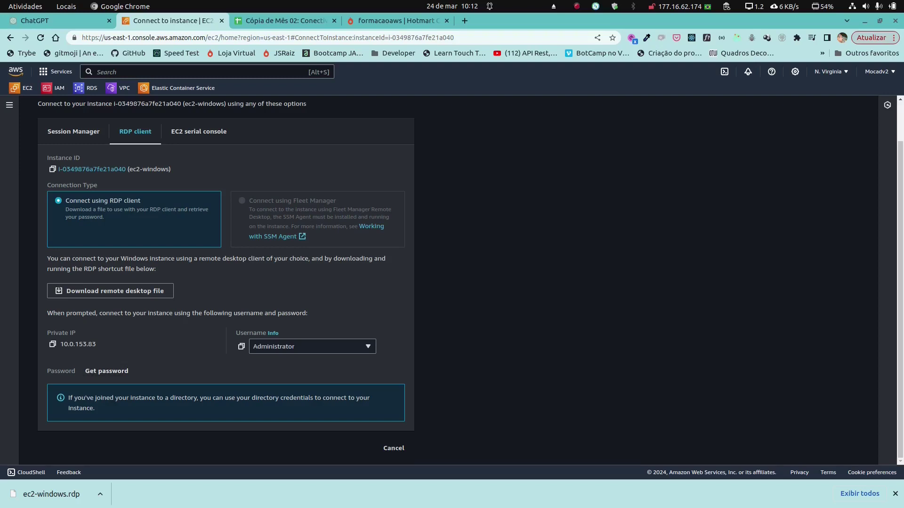
left_click(107, 371)
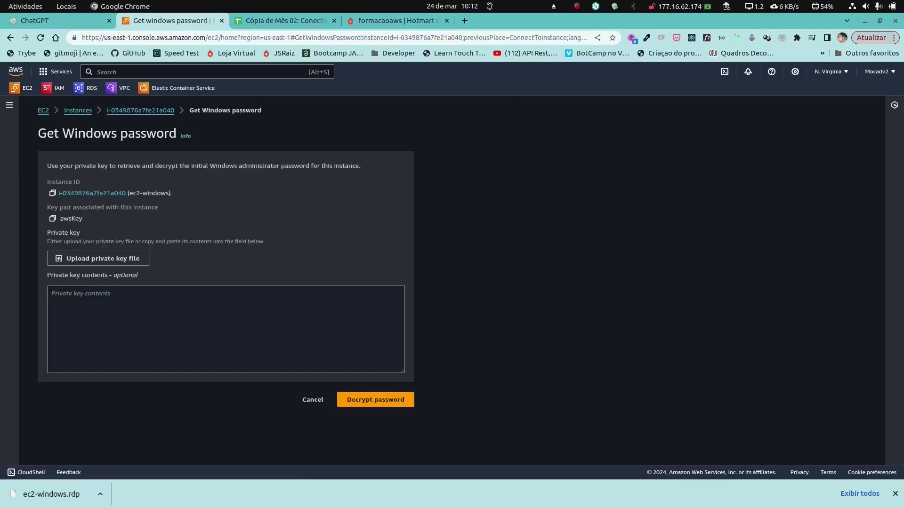
left_click(98, 258)
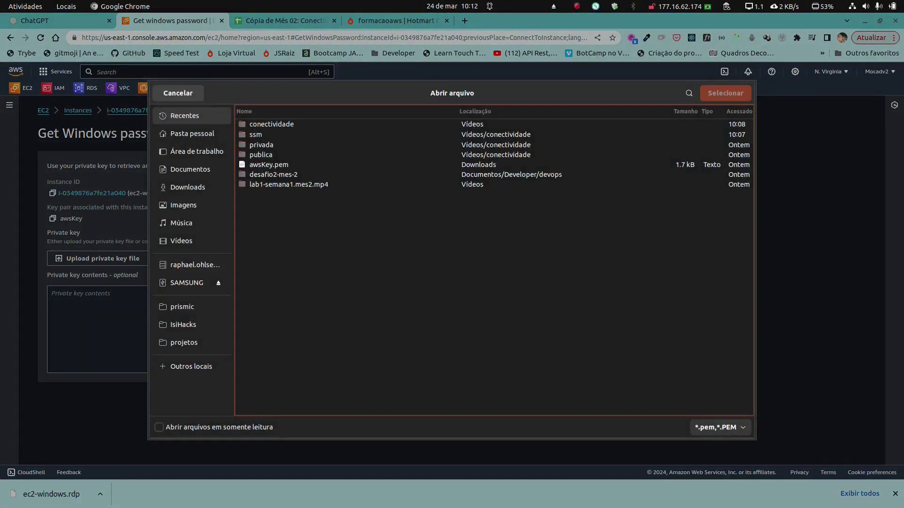
left_click(269, 164)
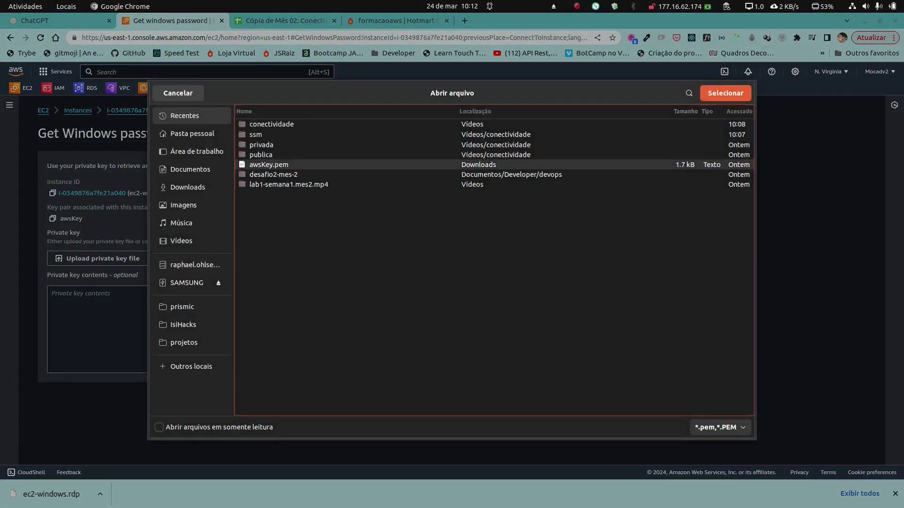
left_click(724, 92)
Step: Decrypt the administrator password and copy it
left_click(376, 422)
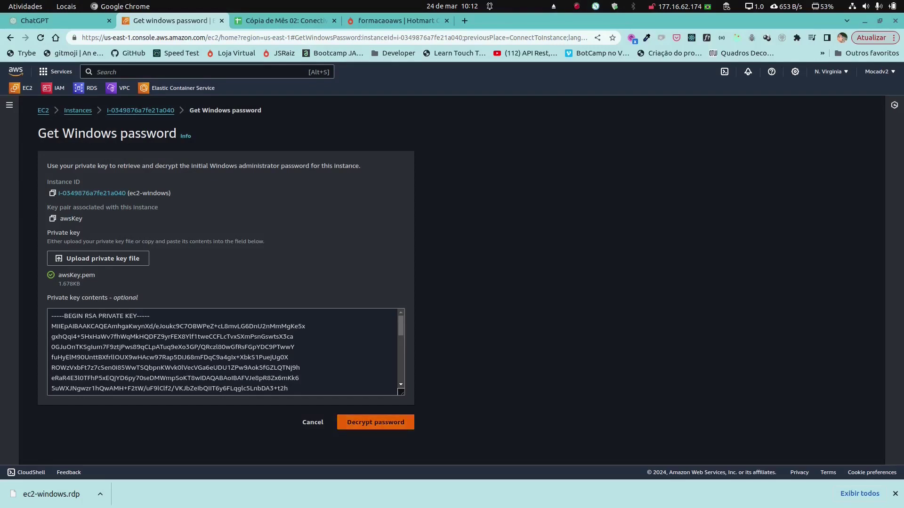
scroll(375, 422, "down", 2)
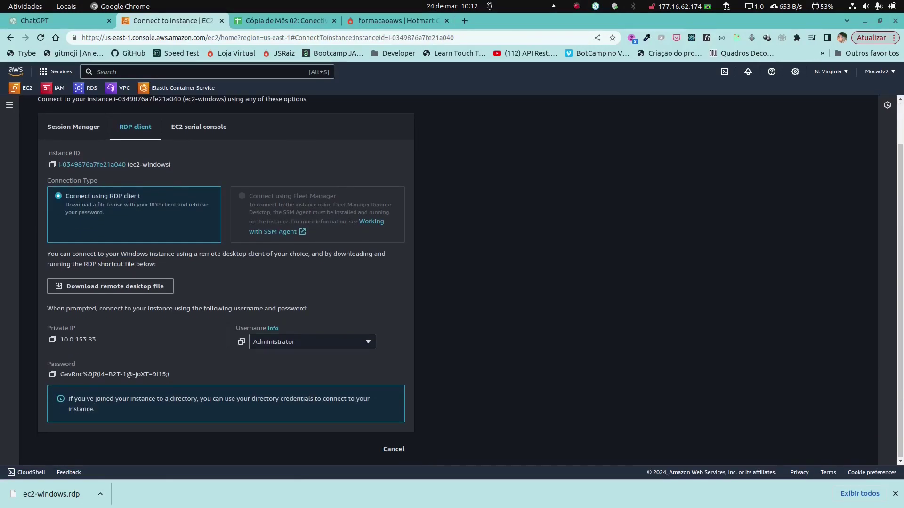
left_click_drag(170, 374, 116, 374)
left_click(53, 374)
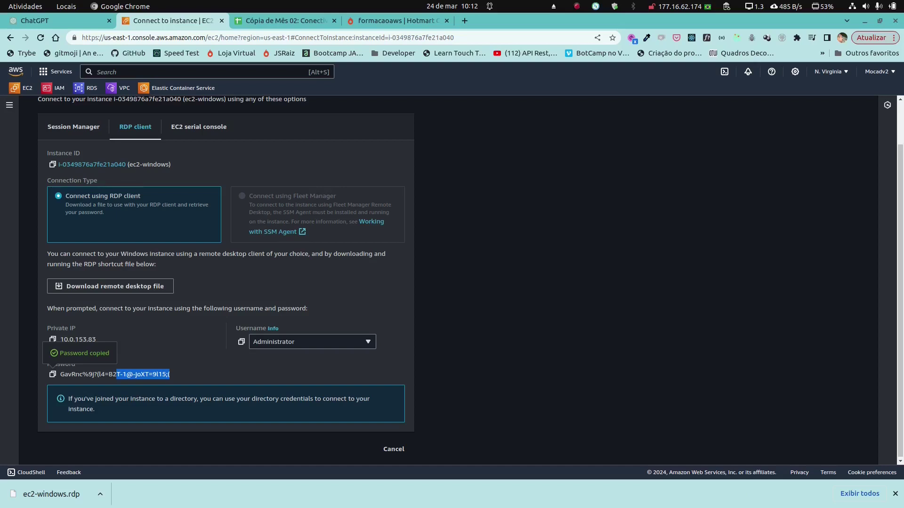
left_click(273, 486)
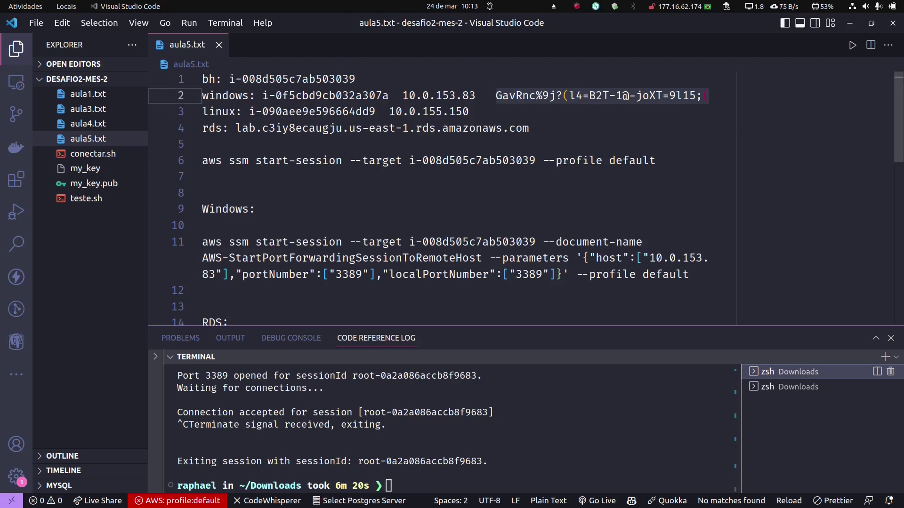
Step: Copy line 11's port-forwarding command and run it to forward port 3389 to 10.0.153.83
left_click_drag(689, 275, 202, 242)
right_click(298, 177)
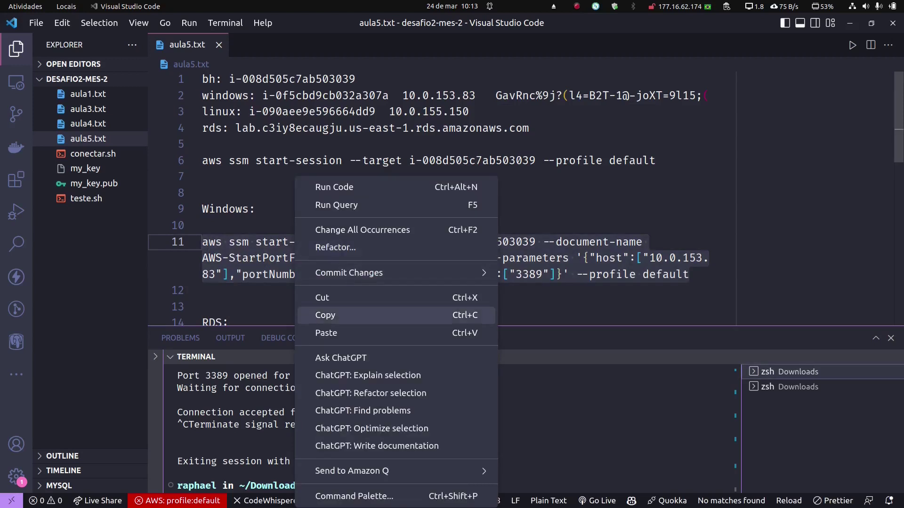
left_click(321, 315)
right_click(511, 477)
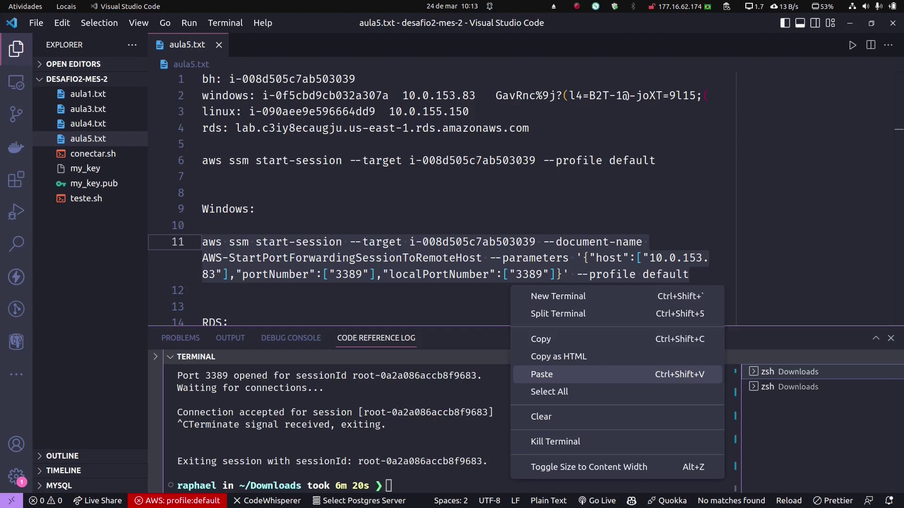
left_click(541, 374)
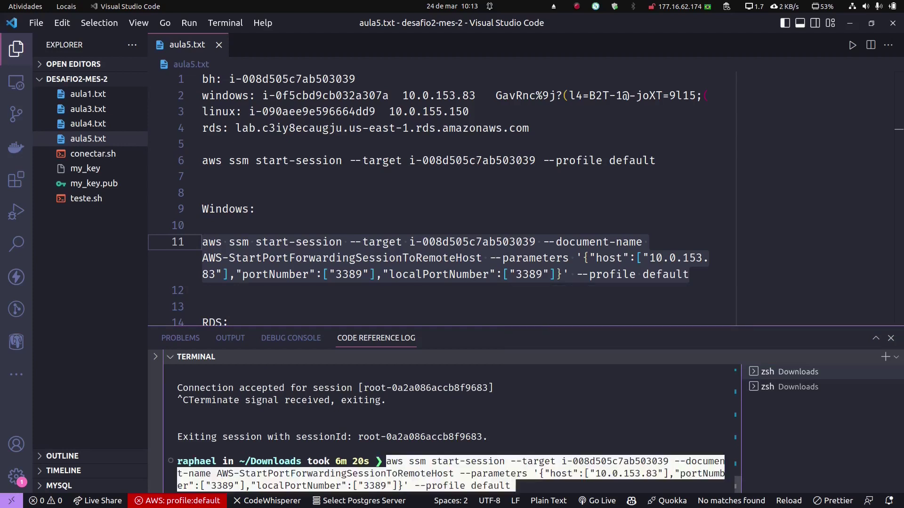
key("Return")
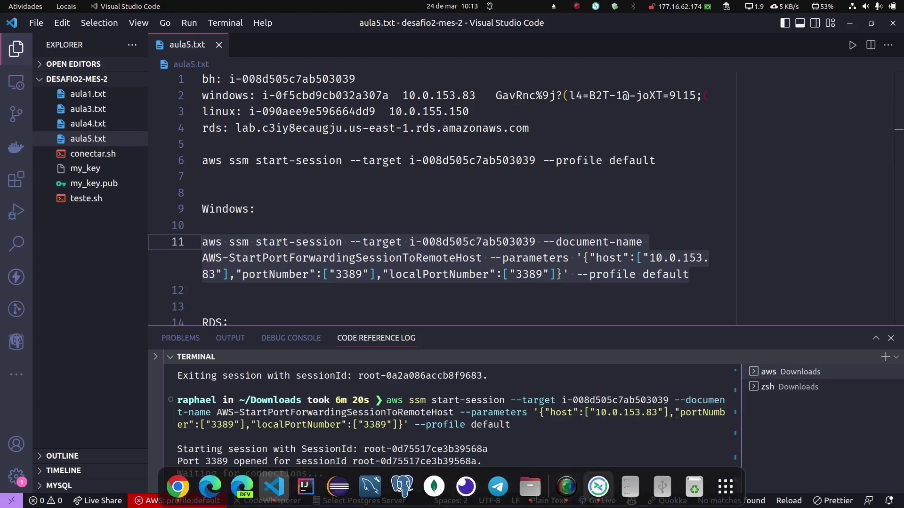
left_click(598, 486)
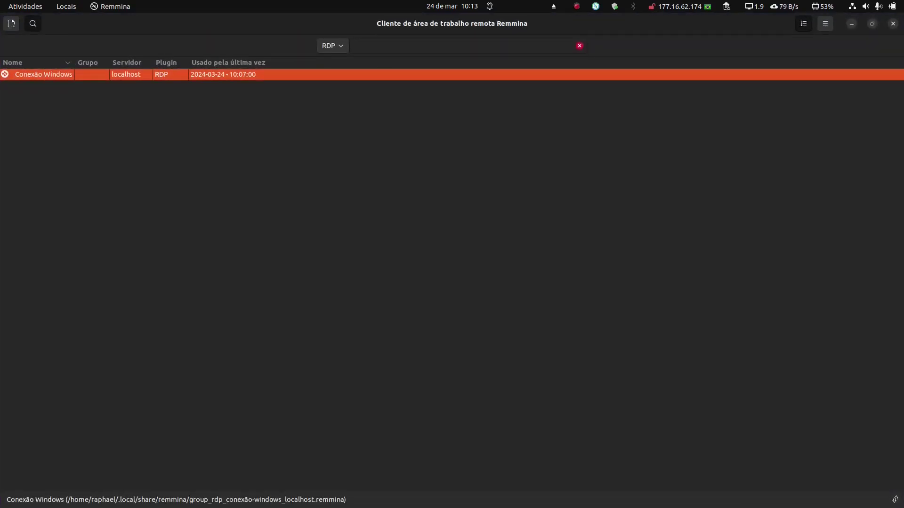
Step: Edit the Conexão Windows profile, confirm its server is localhost, and connect
right_click(46, 75)
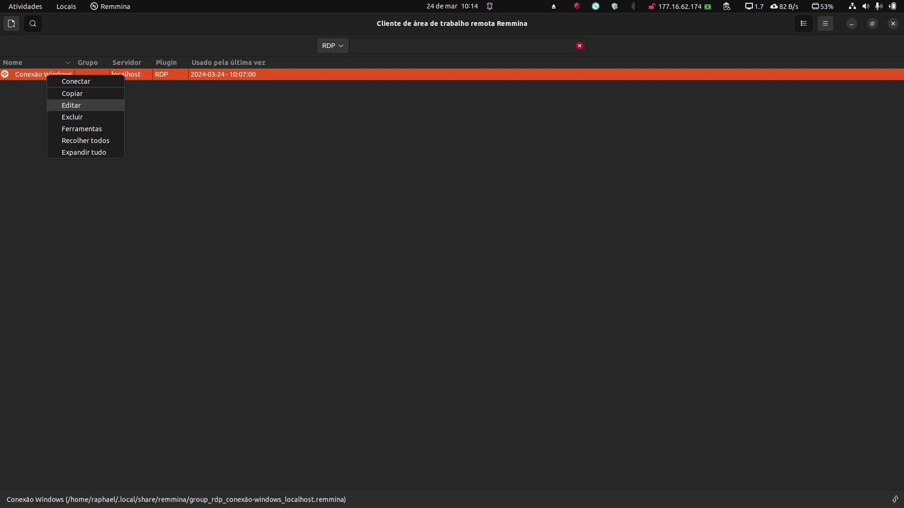
left_click(71, 105)
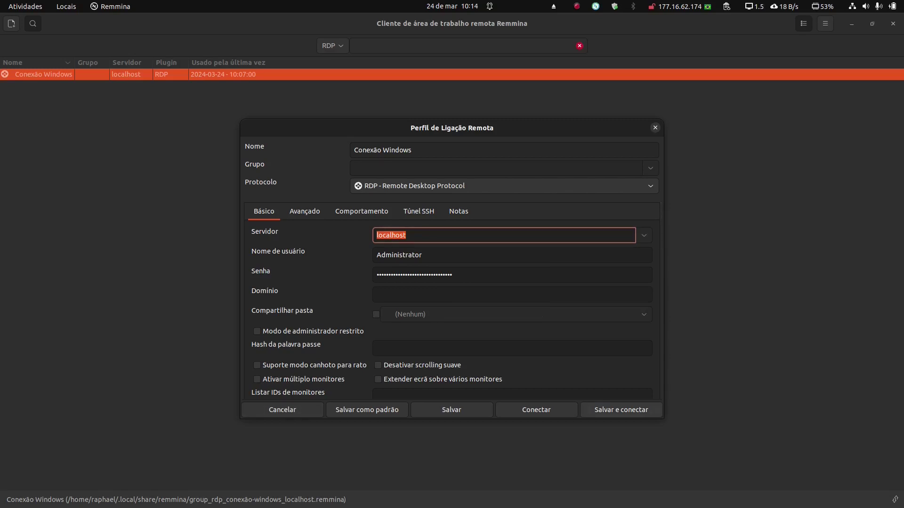
key("Return")
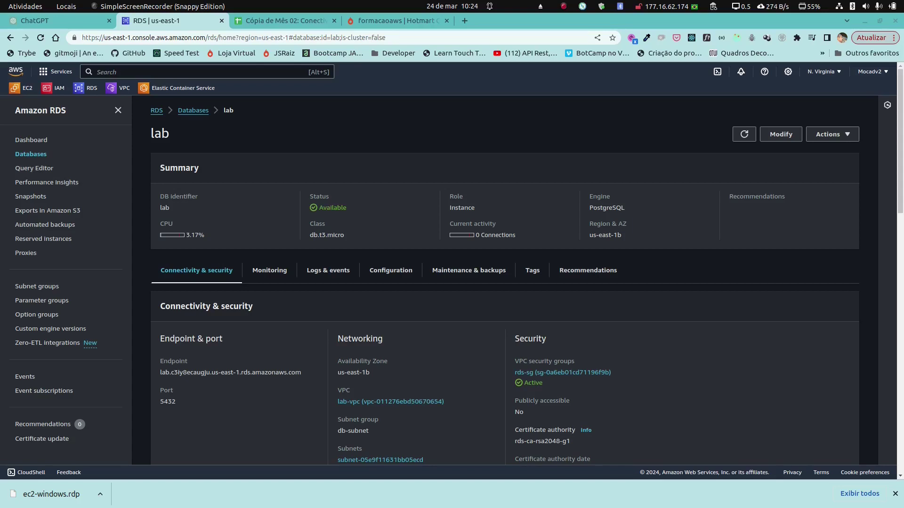
Step: Switch from the RDS lab database page to the aula5.txt notes in VS Code
left_click(258, 486)
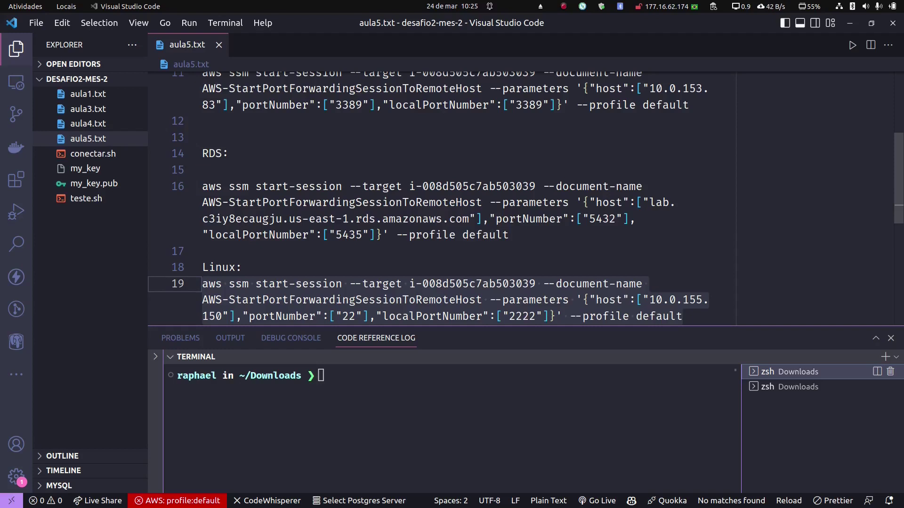
Step: Copy the line 16 RDS port-forwarding command into the terminal and run it, forwarding local port 5435
left_click_drag(510, 234, 203, 186)
right_click(262, 184)
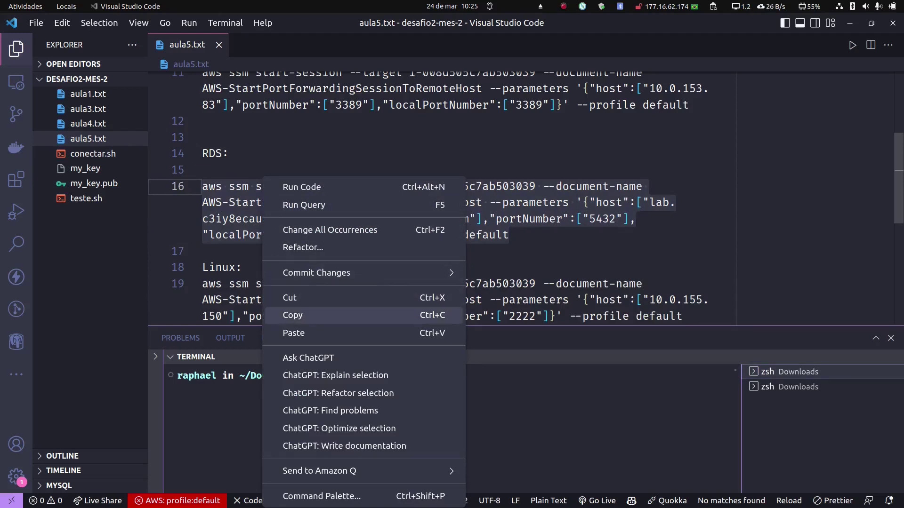
left_click(287, 316)
right_click(285, 377)
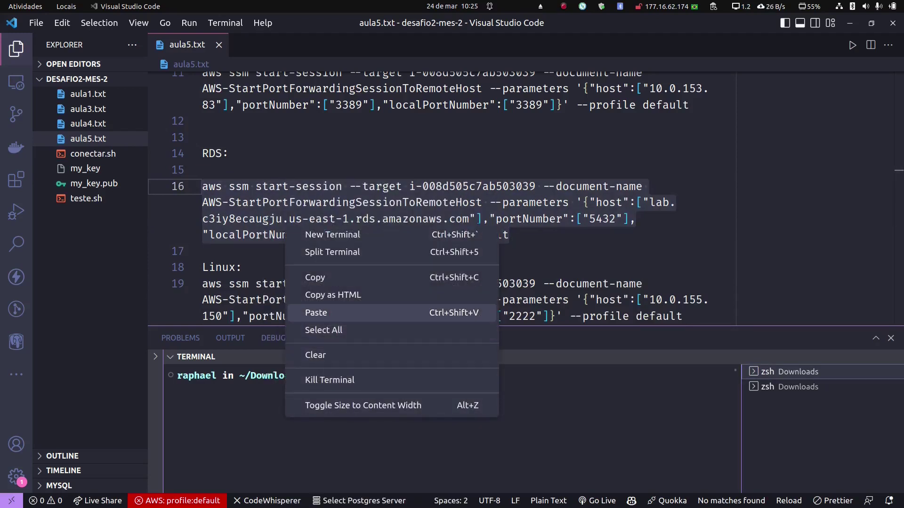
left_click(301, 313)
key("Return")
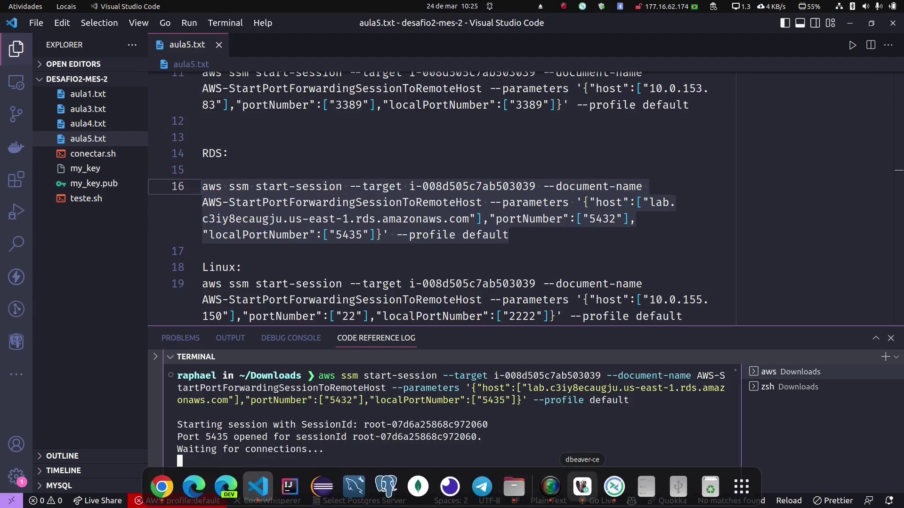
left_click(582, 487)
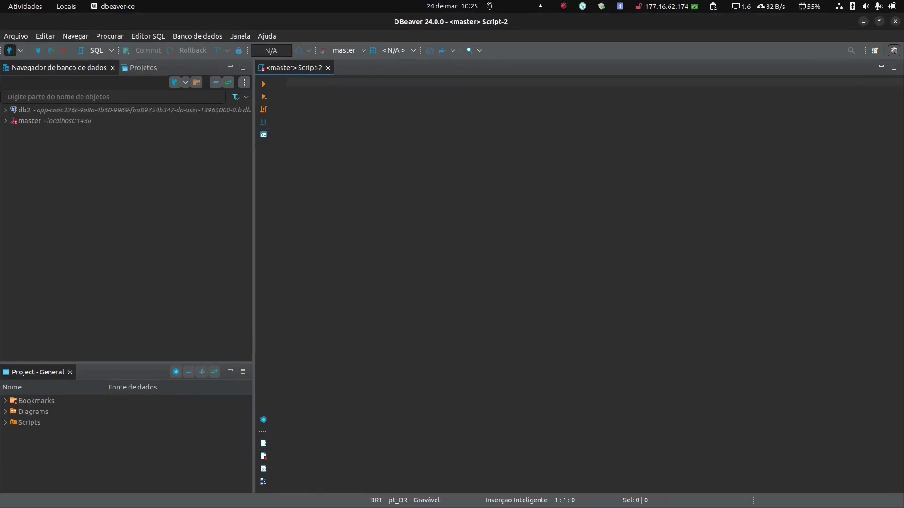
Step: Start a new PostgreSQL connection in DBeaver with the port set to 5435
left_click(10, 51)
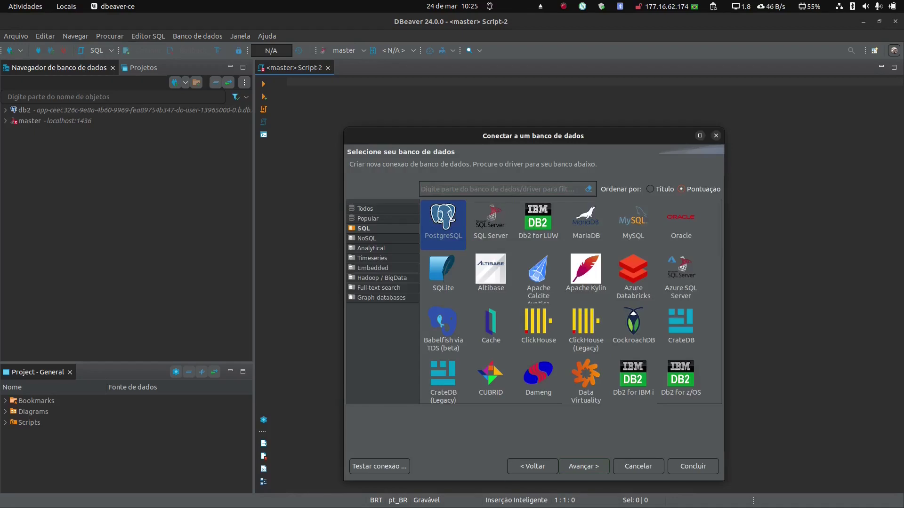
double_click(443, 225)
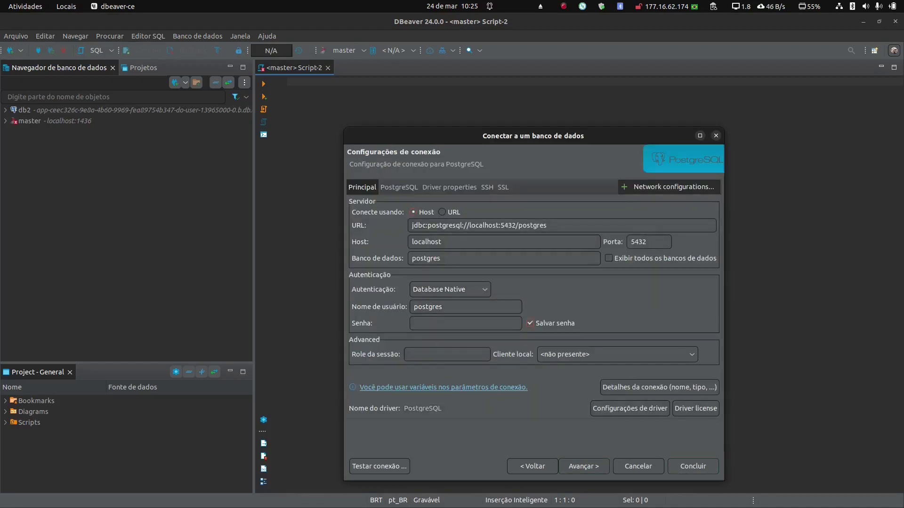
left_click(647, 242)
key("BackSpace")
type("5")
Step: Enter the database password, test the connection successfully, and save it
left_click(465, 323)
type("123456789")
left_click(379, 466)
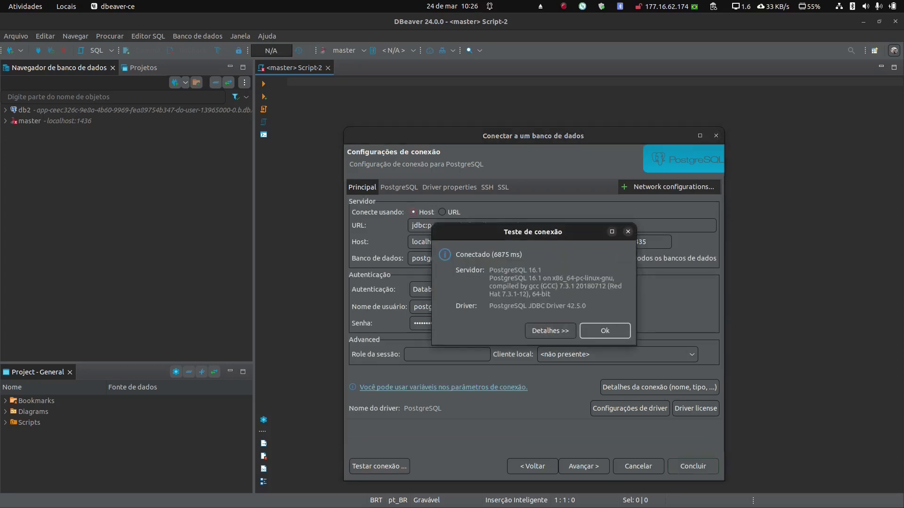
key("Return")
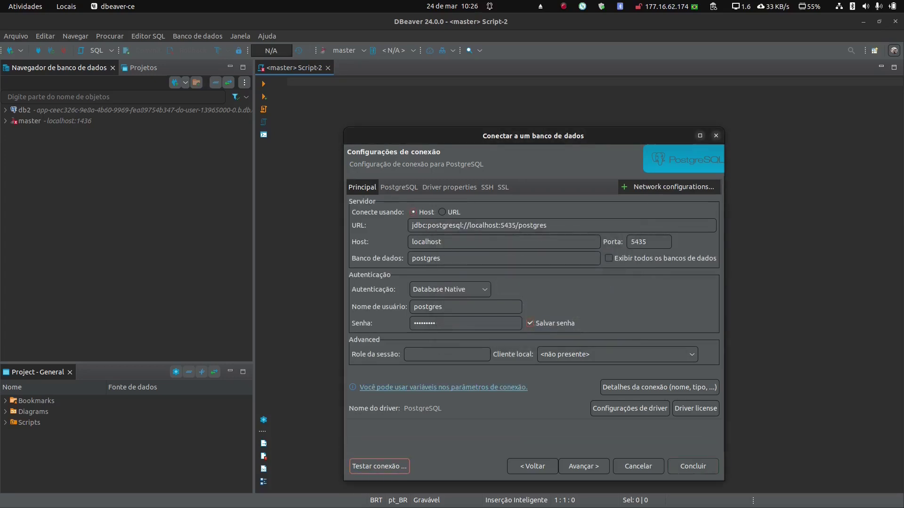
key("Return")
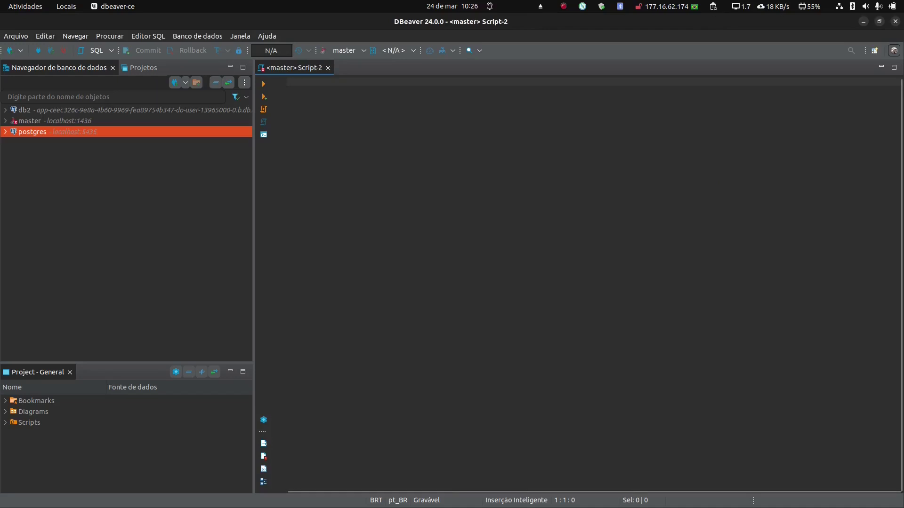
Step: Expand postgres > Bancos de dados > postgres > Schemas > public > Tabelas, showing no tables
key("Right")
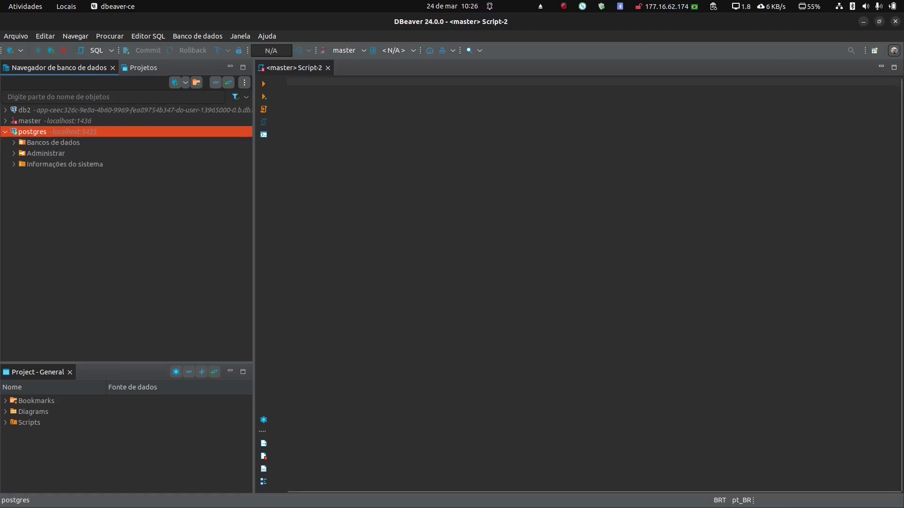
left_click(54, 142)
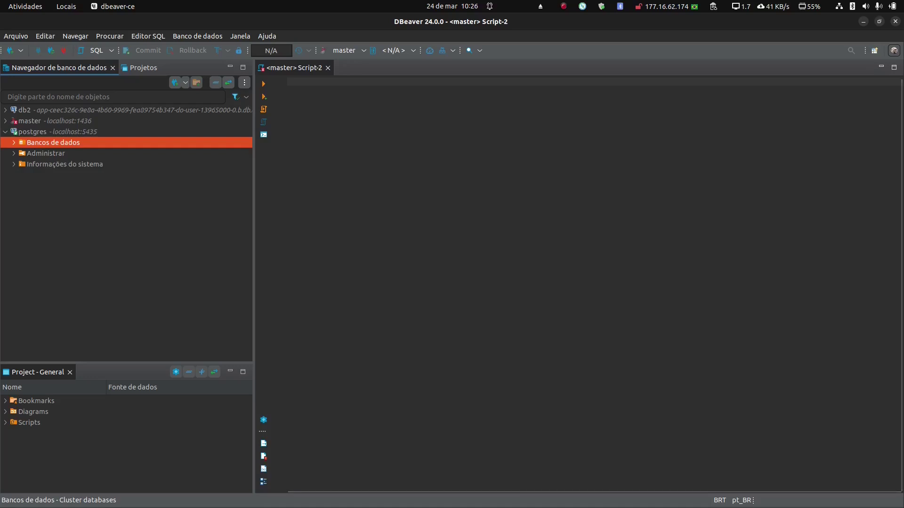
key("Return")
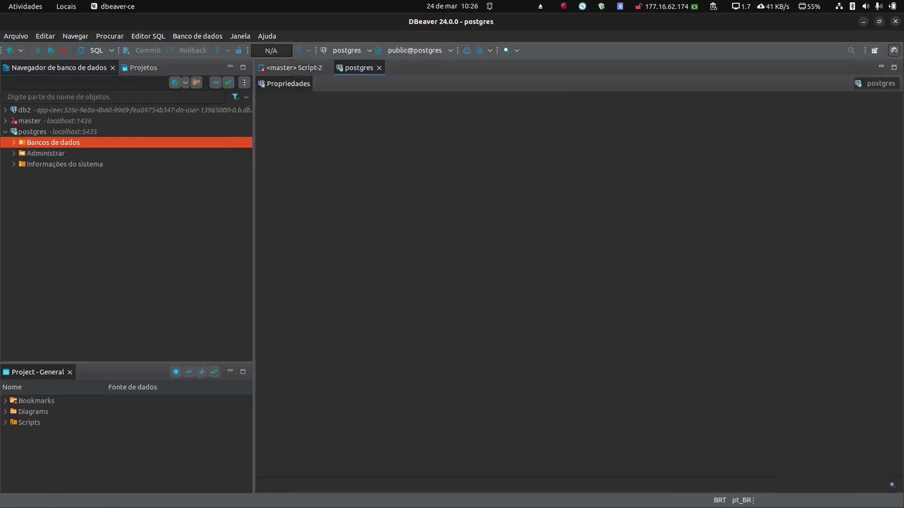
key("Down")
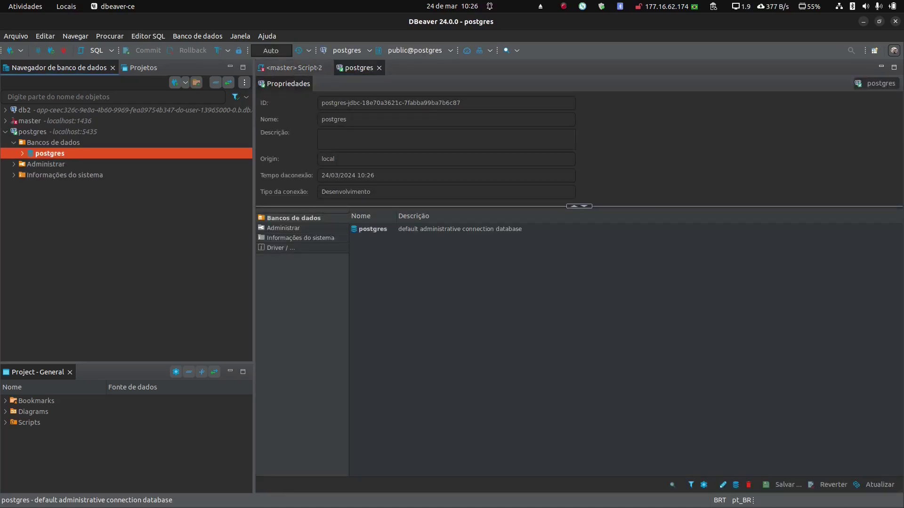
key("Right")
key("Down")
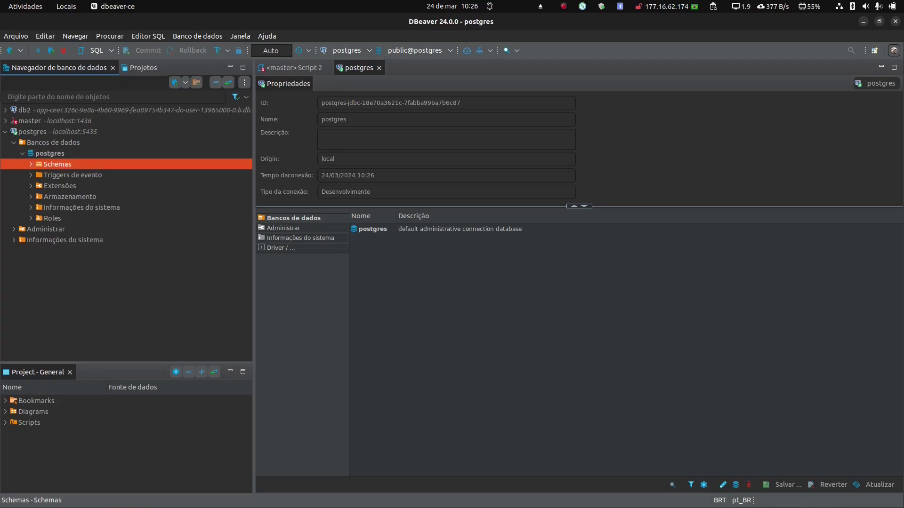
key("Right")
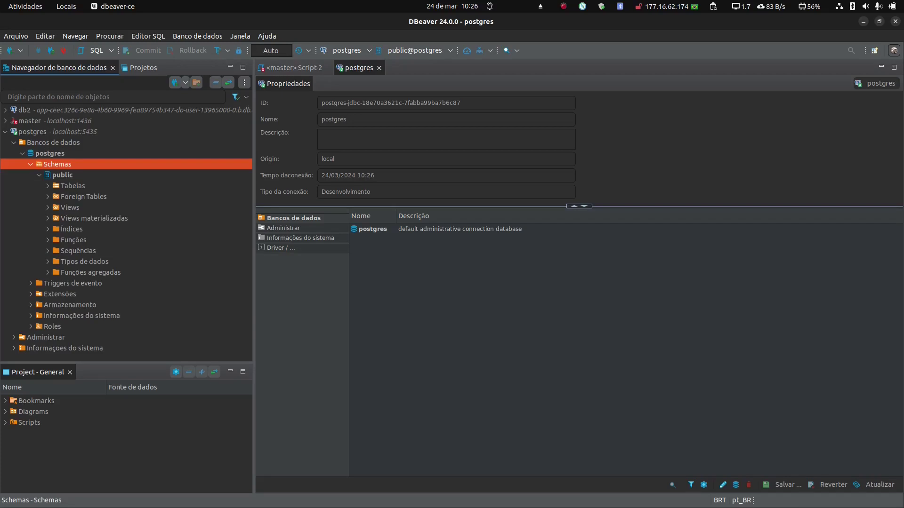
key("Down")
key("Down")
key("Right")
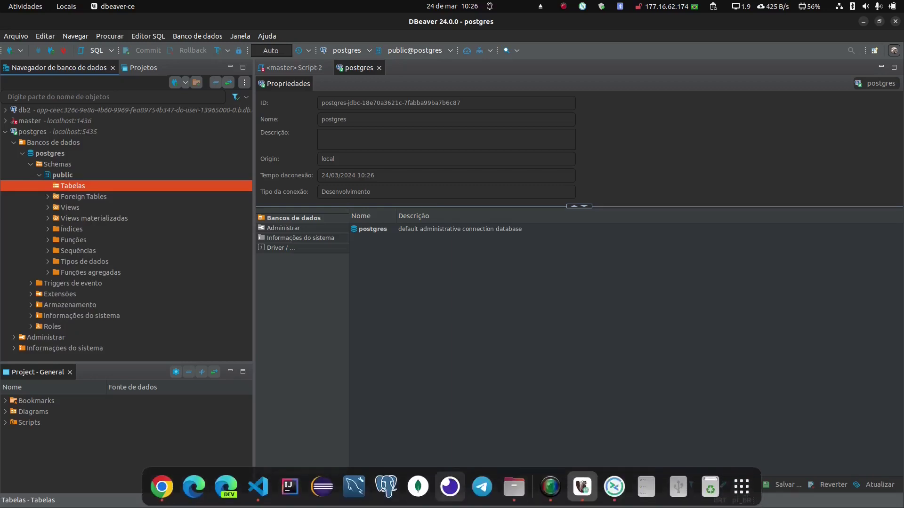
Step: Back in the AWS console, search the services for 'ssm'
left_click(258, 487)
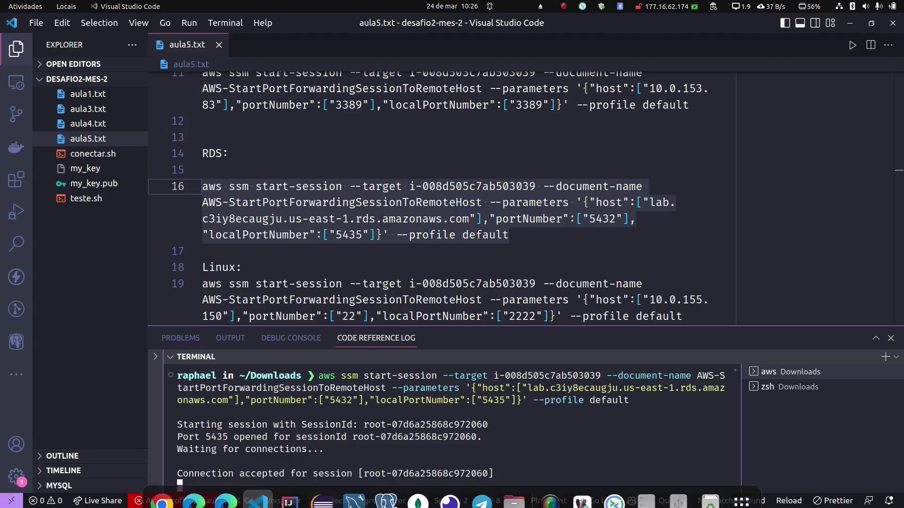
left_click(161, 486)
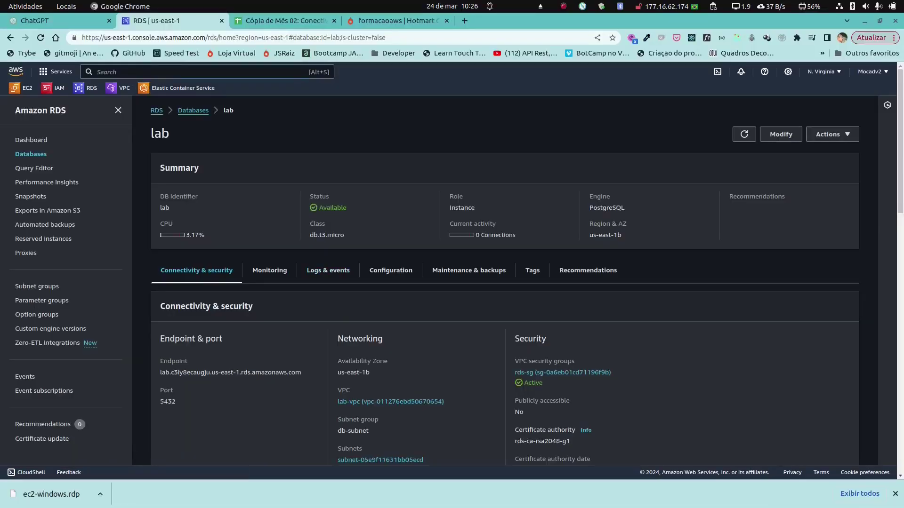
key("alt+s")
type("ssm")
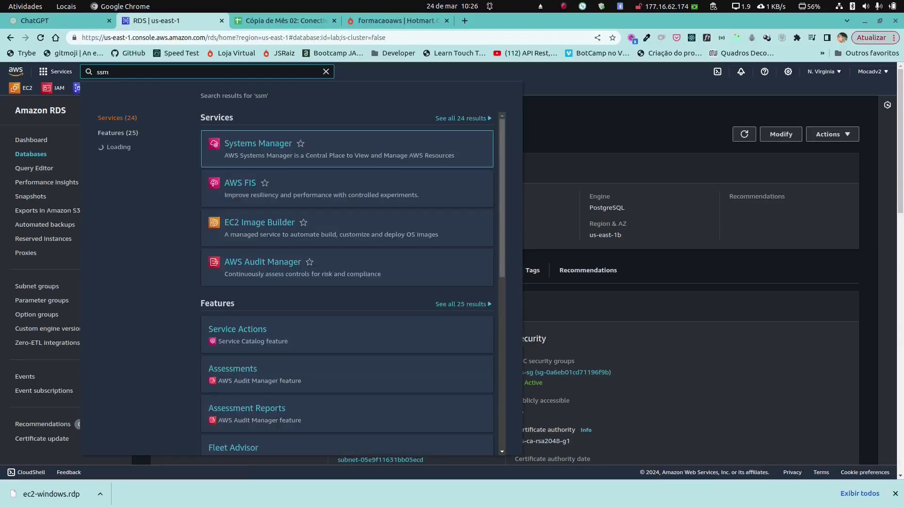
Step: Terminate the active port-forwarding session in Systems Manager's Session Manager, then check the VS Code terminal
key("Return")
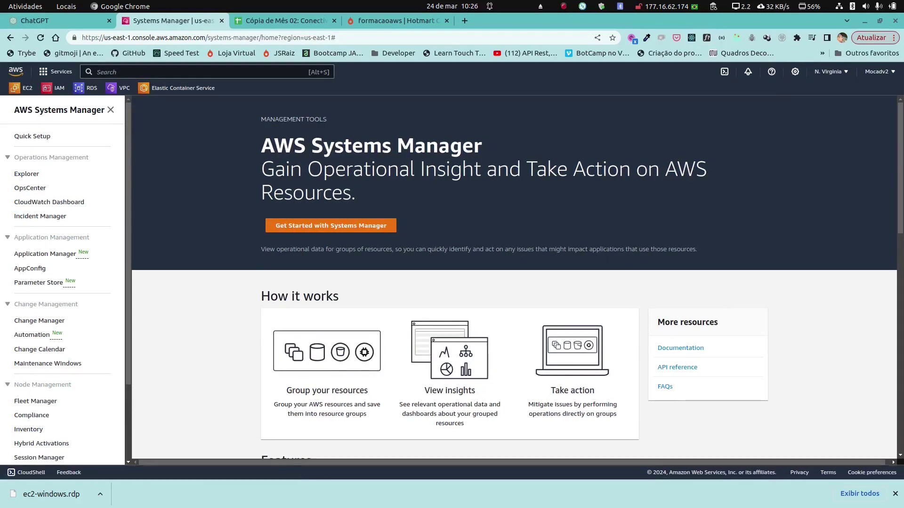
scroll(61, 283, "down", 2)
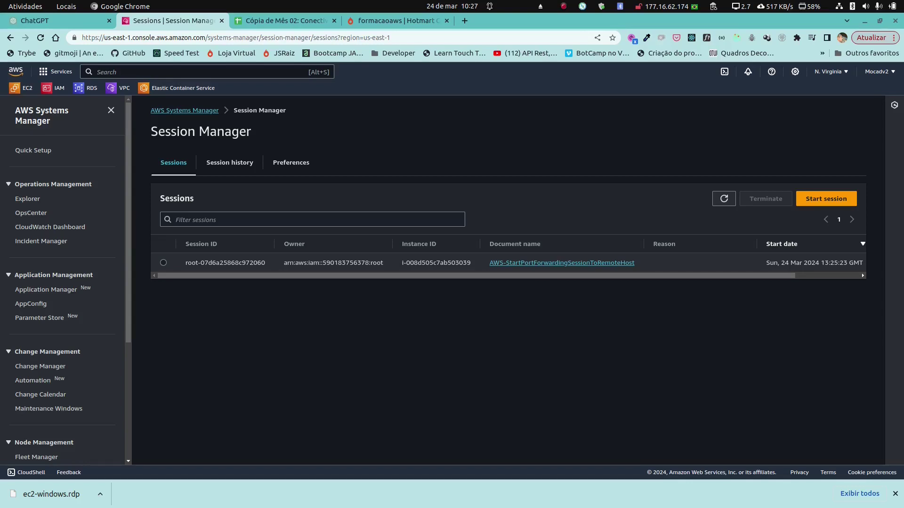
left_click(163, 262)
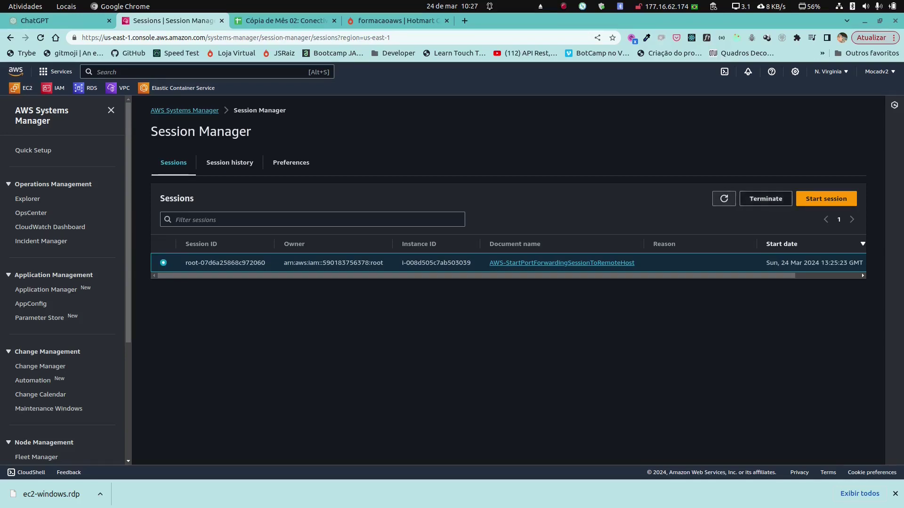
left_click(765, 199)
left_click(557, 306)
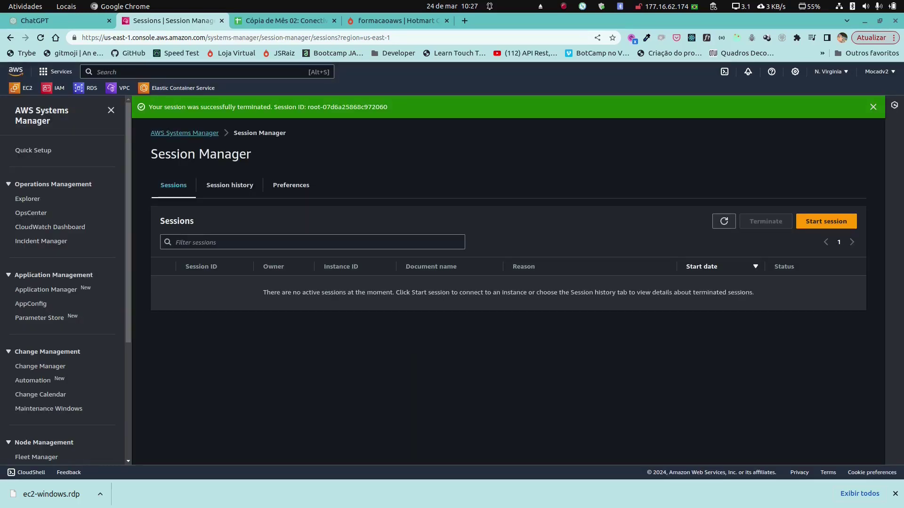
mouse_move(450, 507)
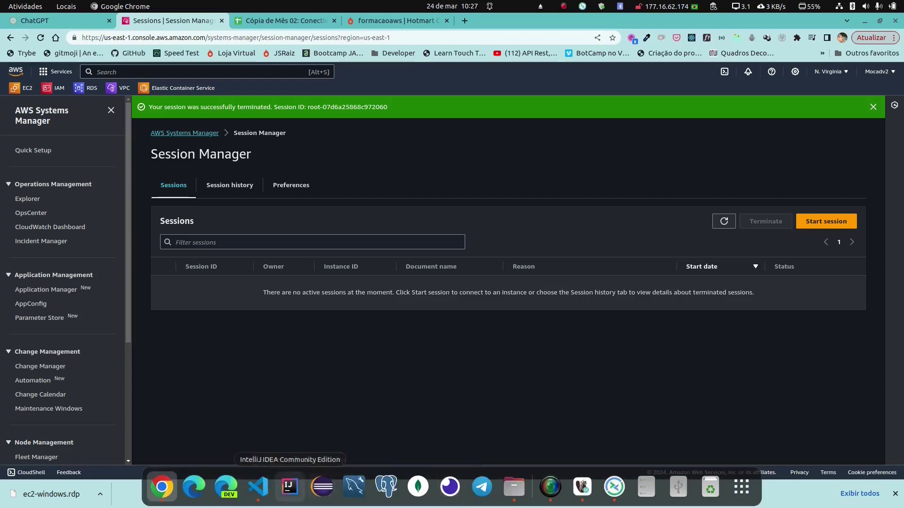
left_click(258, 487)
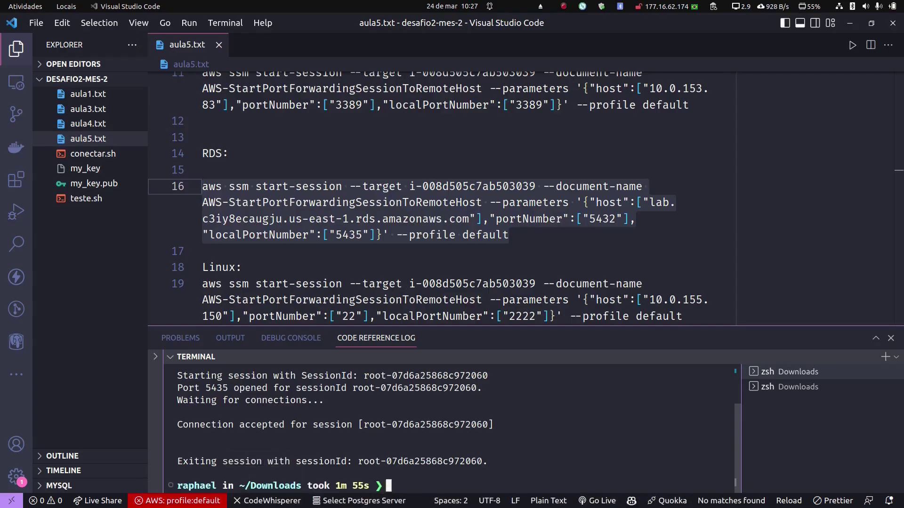
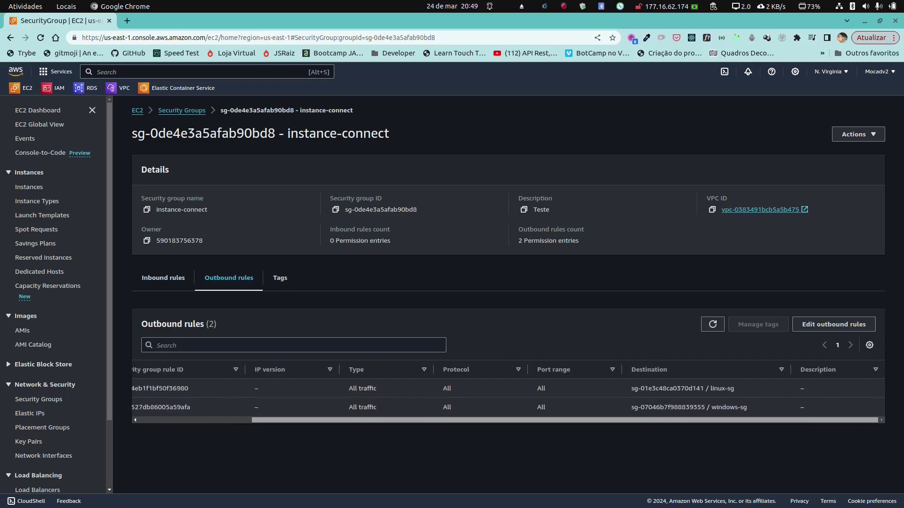
Step: Check that linux-sg's inbound rules allow SSH from the instance-connect security group
scroll(505, 396, "left", 2)
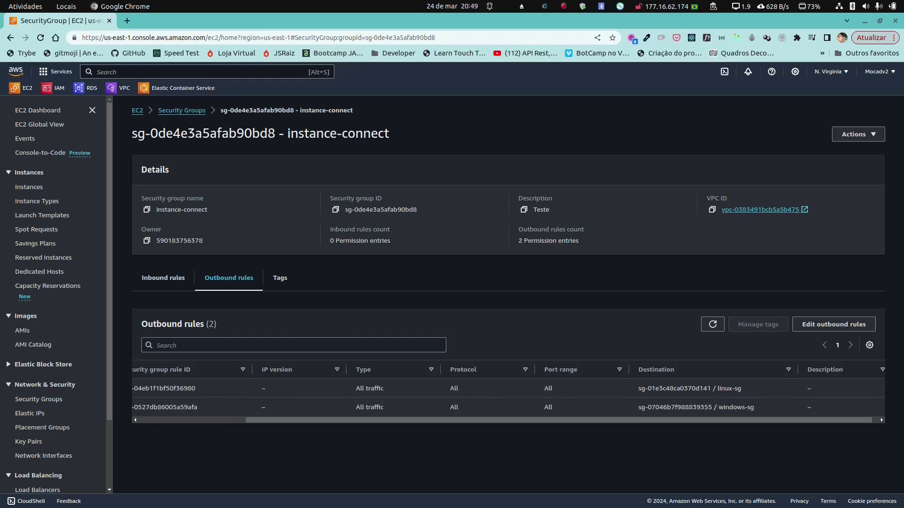
scroll(505, 395, "left", 5)
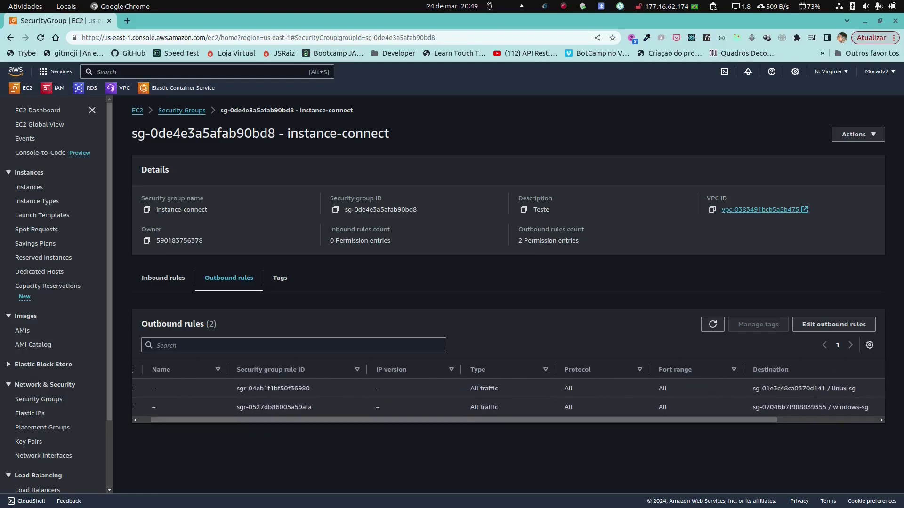
left_click(181, 110)
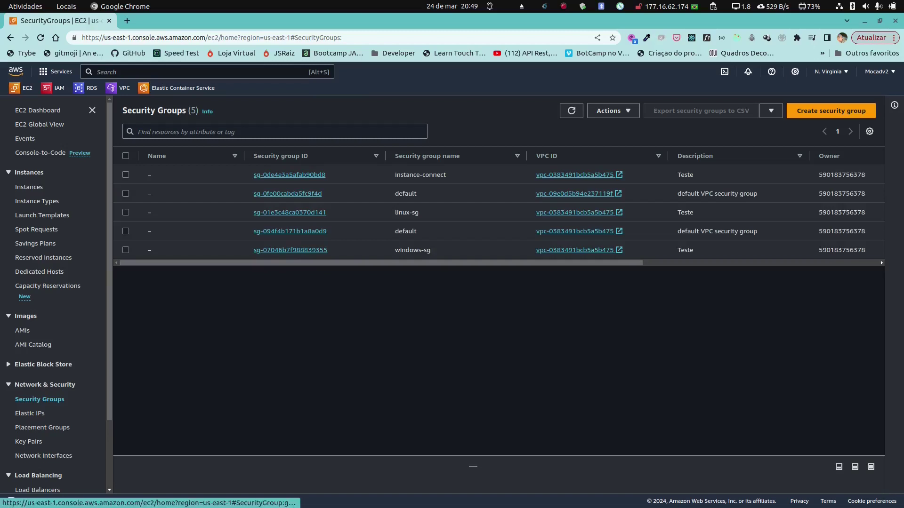
left_click(289, 212)
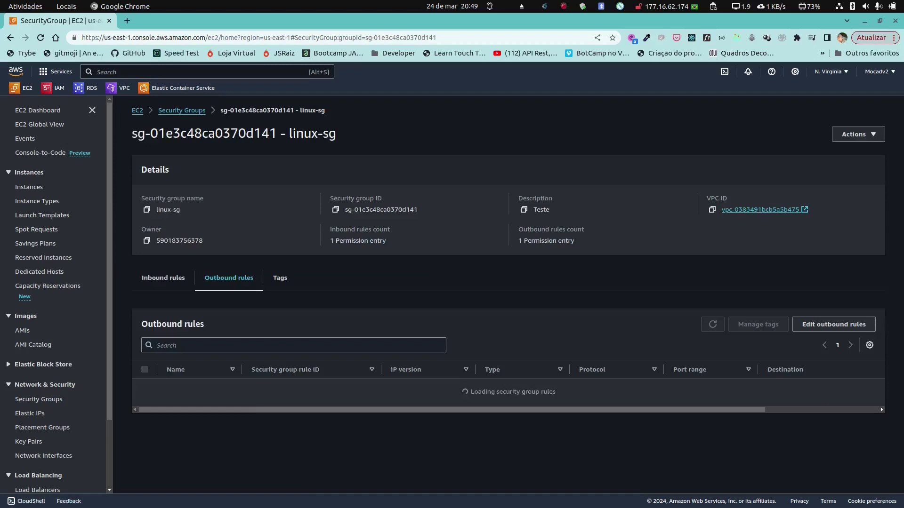
scroll(508, 386, "right", 3)
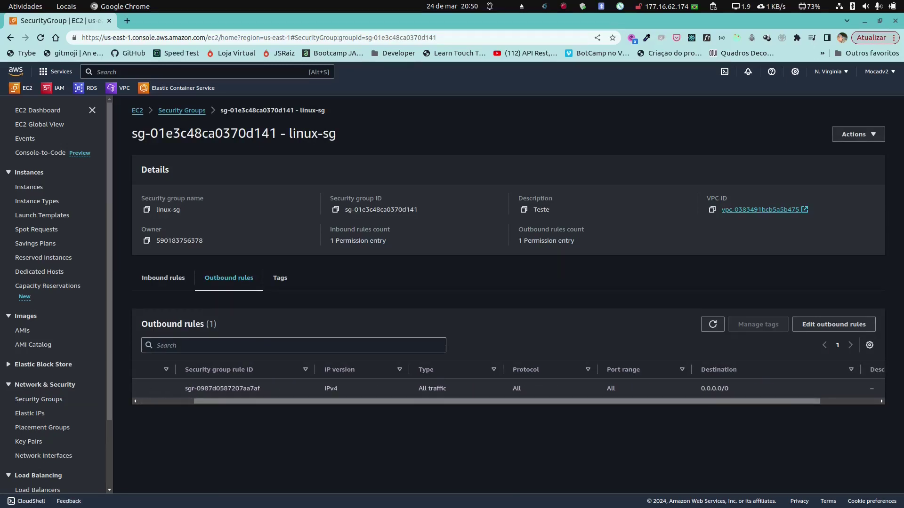
scroll(508, 386, "left", 3)
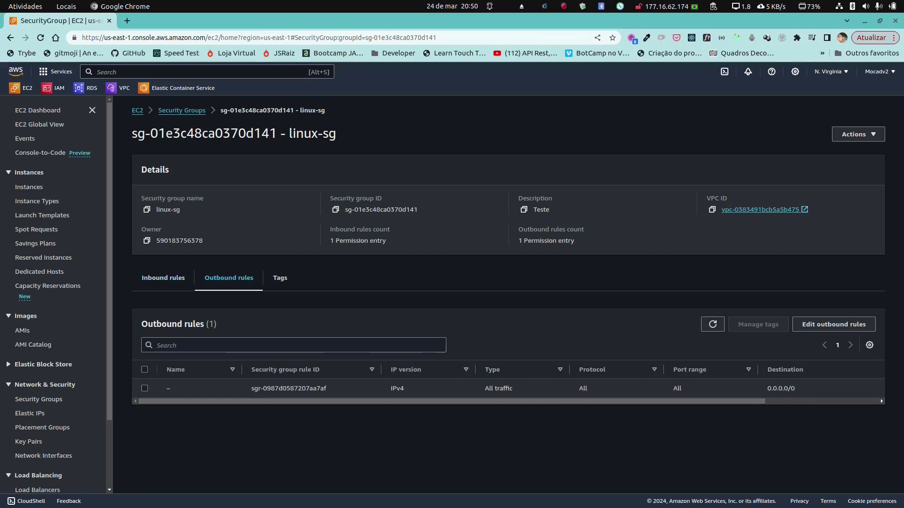
scroll(508, 386, "right", 3)
scroll(508, 386, "left", 3)
left_click(163, 278)
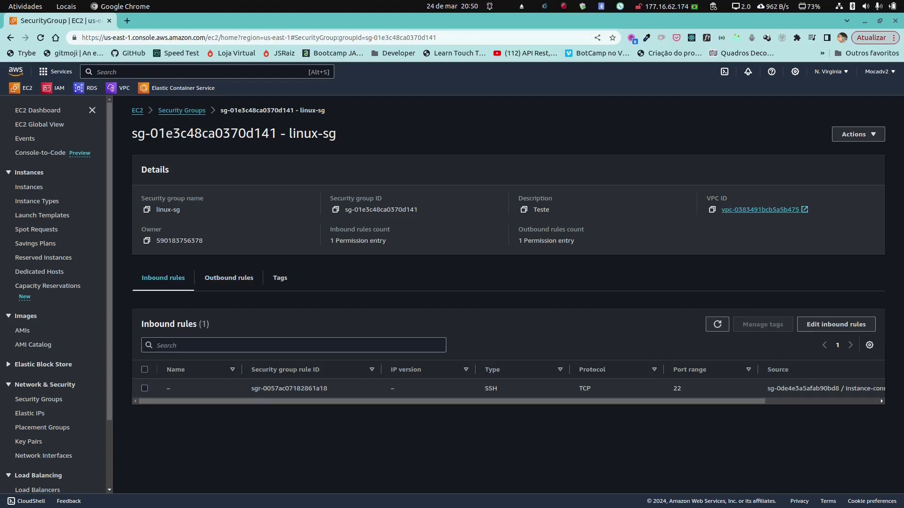
scroll(509, 388, "right", 5)
scroll(508, 389, "left", 5)
scroll(508, 388, "right", 3)
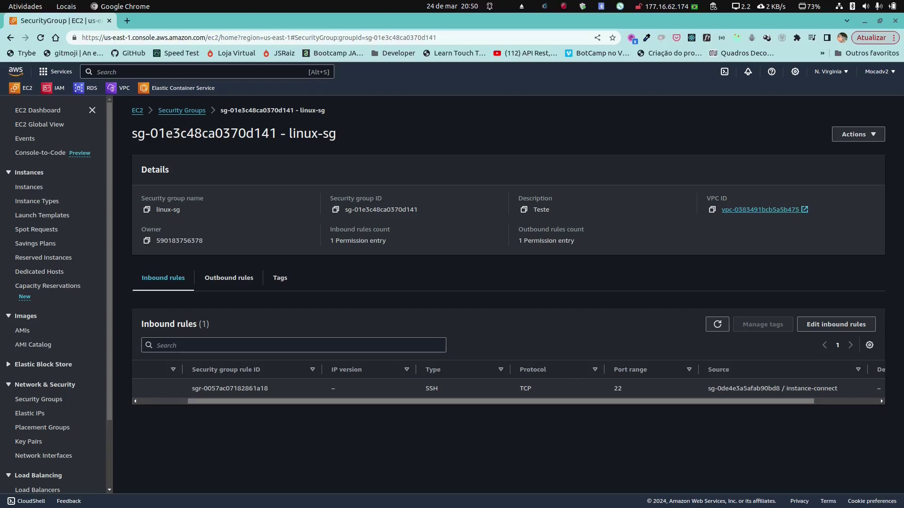
scroll(508, 389, "right", 3)
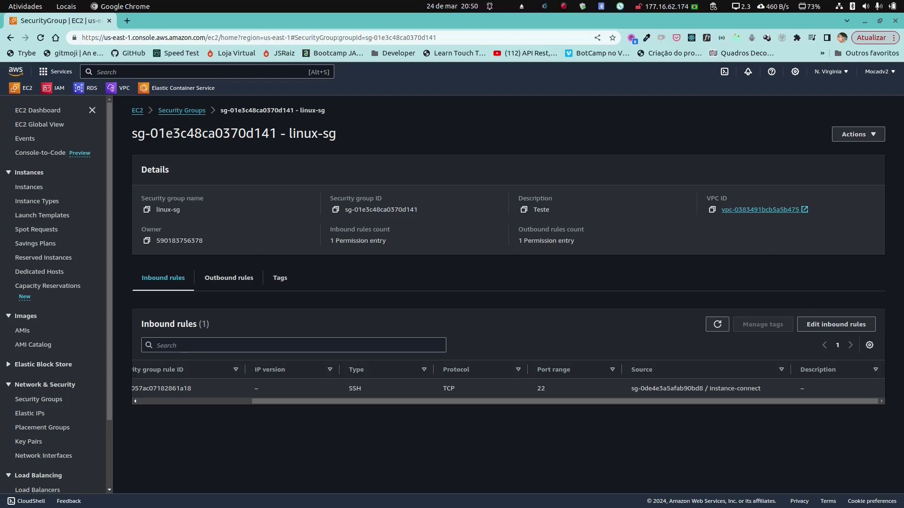
Step: Check that windows-sg allows RDP from instance-connect, then return to the EC2 dashboard
left_click(182, 111)
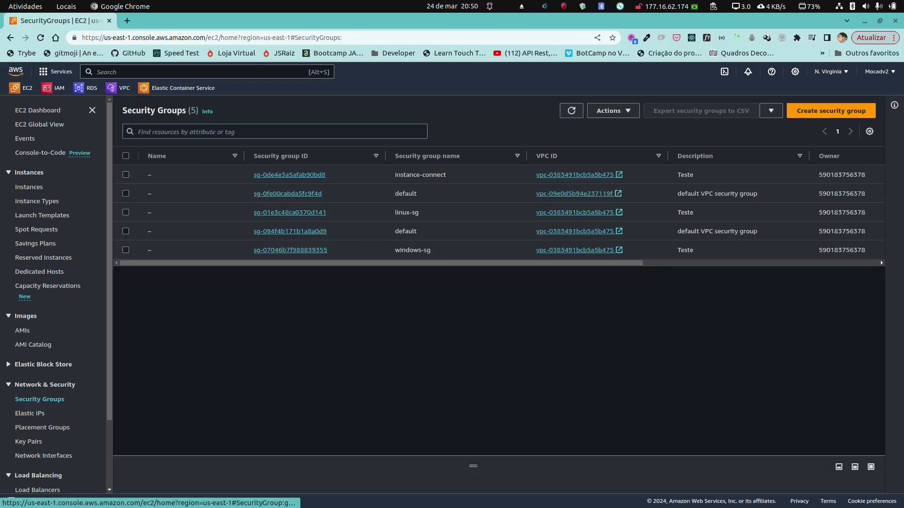
left_click(290, 250)
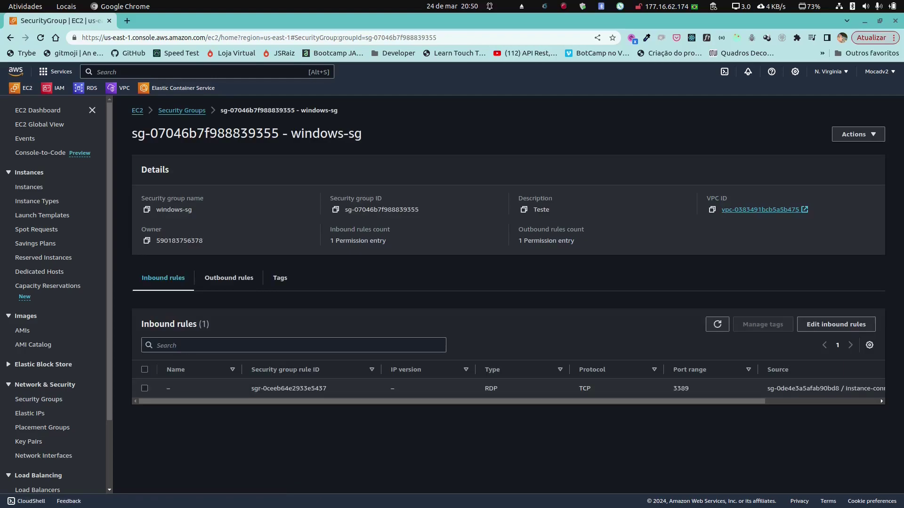
scroll(508, 389, "right", 2)
scroll(508, 389, "right", 3)
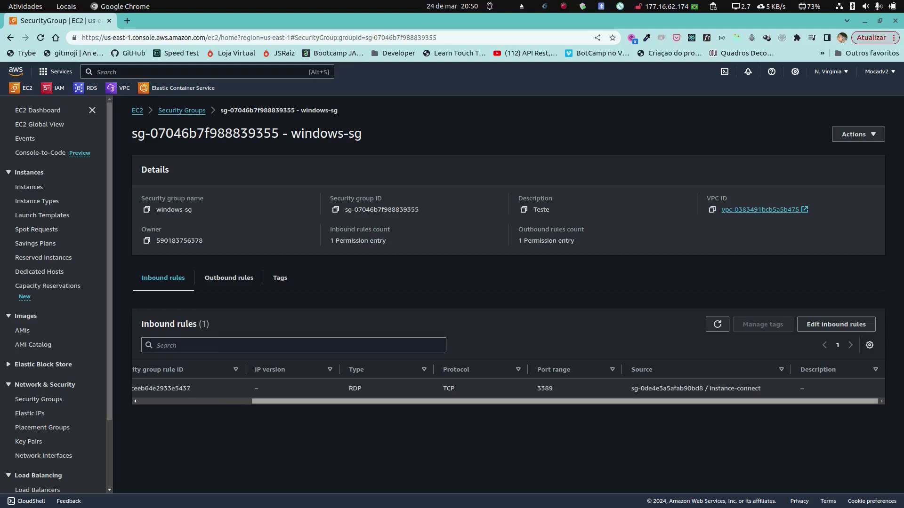
scroll(509, 388, "left", 5)
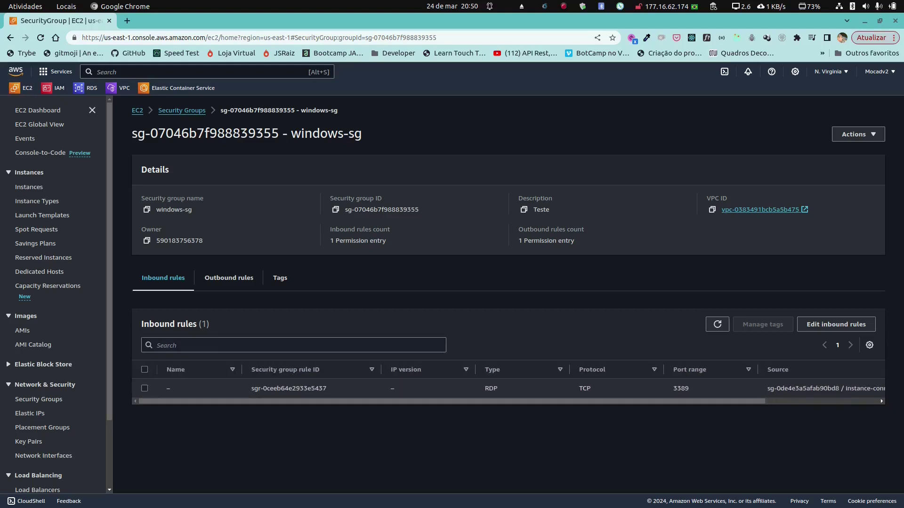
left_click(22, 88)
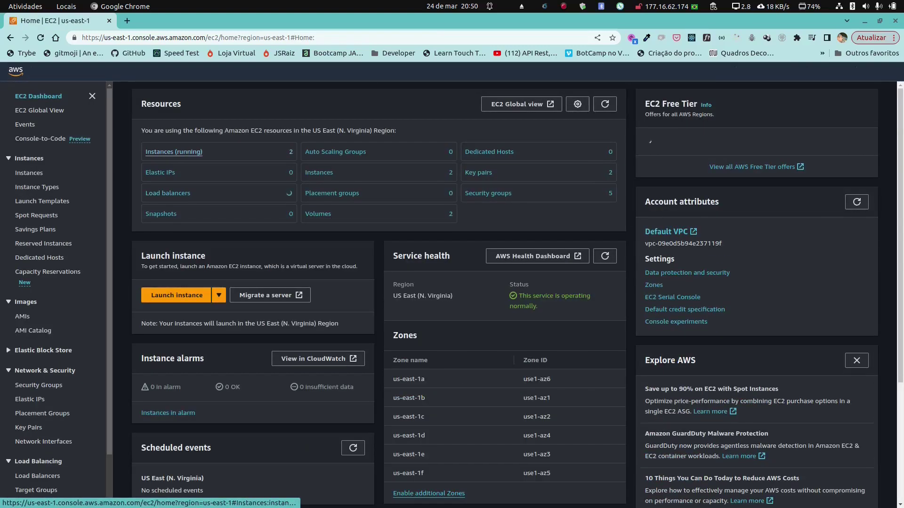
Step: Inspect the linux instance's Security tab rules, then open the windows instance's details
left_click(174, 152)
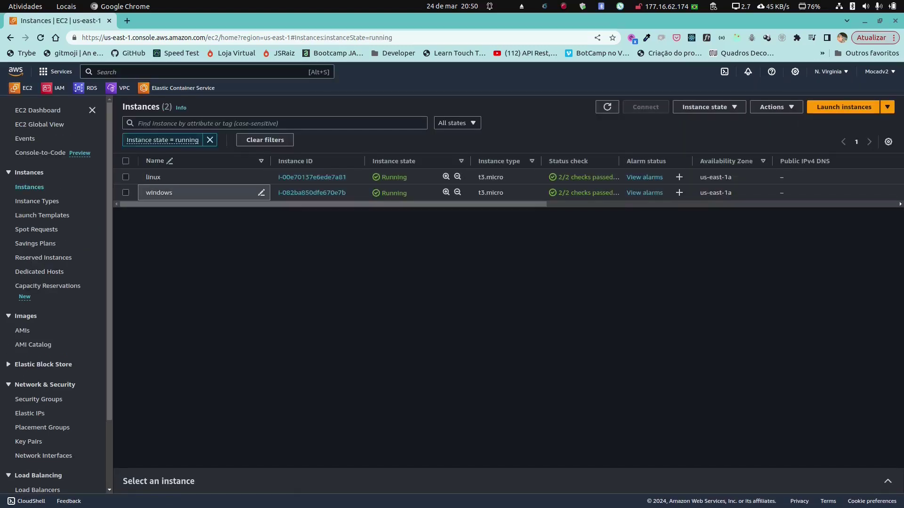
left_click(311, 177)
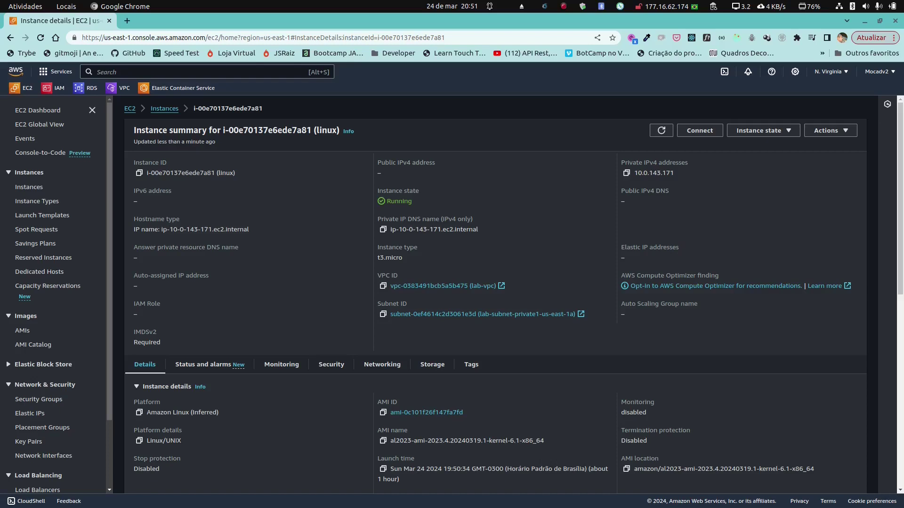
scroll(495, 294, "down", 4)
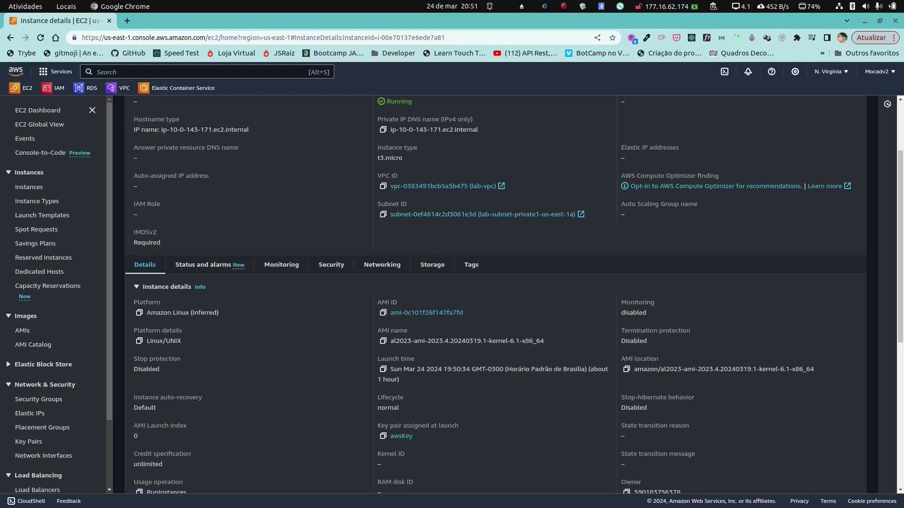
scroll(494, 294, "down", 2)
left_click(331, 214)
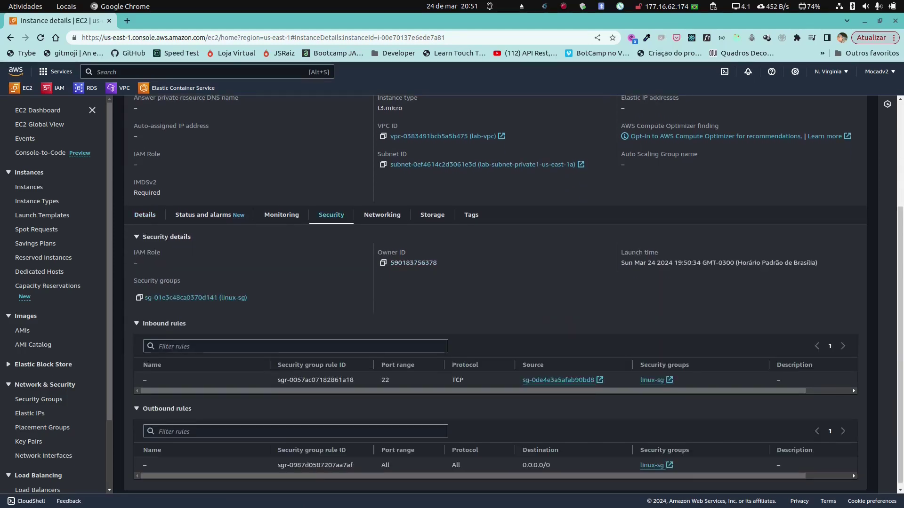
scroll(494, 294, "down", 1)
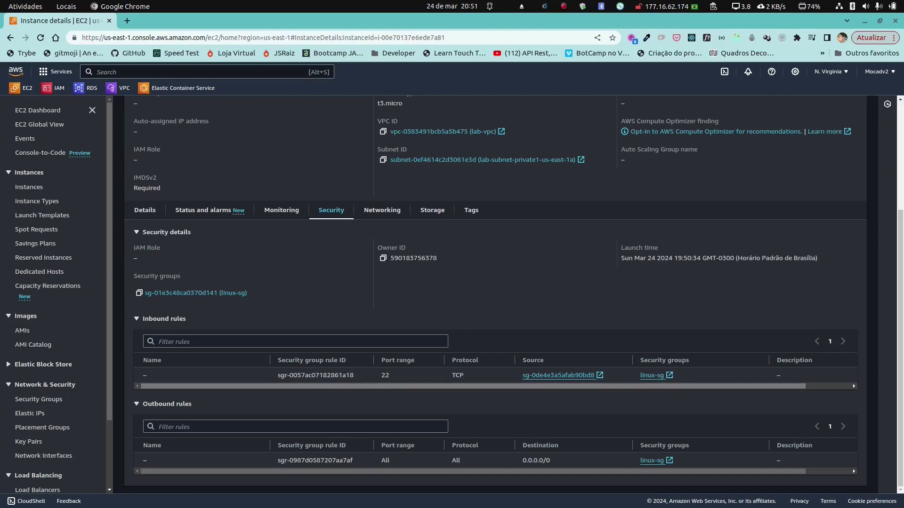
scroll(513, 295, "up", 3)
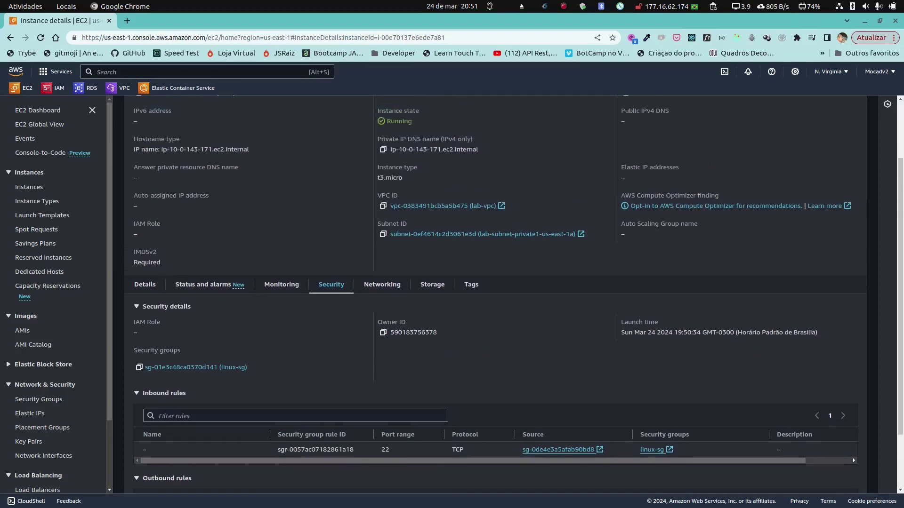
scroll(494, 294, "up", 3)
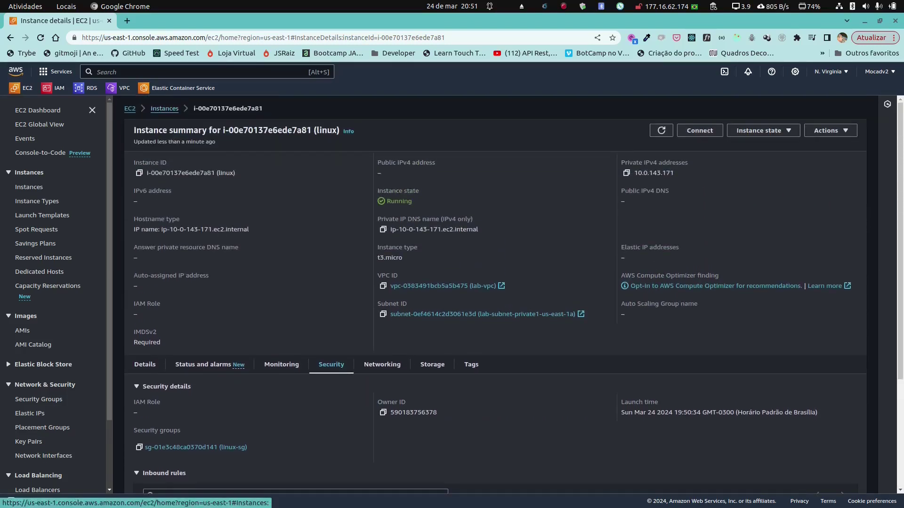
left_click(164, 109)
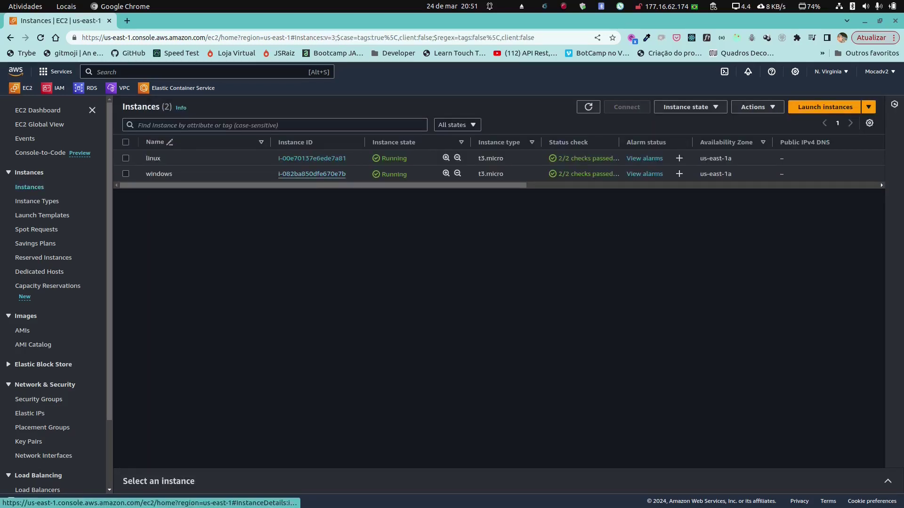
left_click(312, 174)
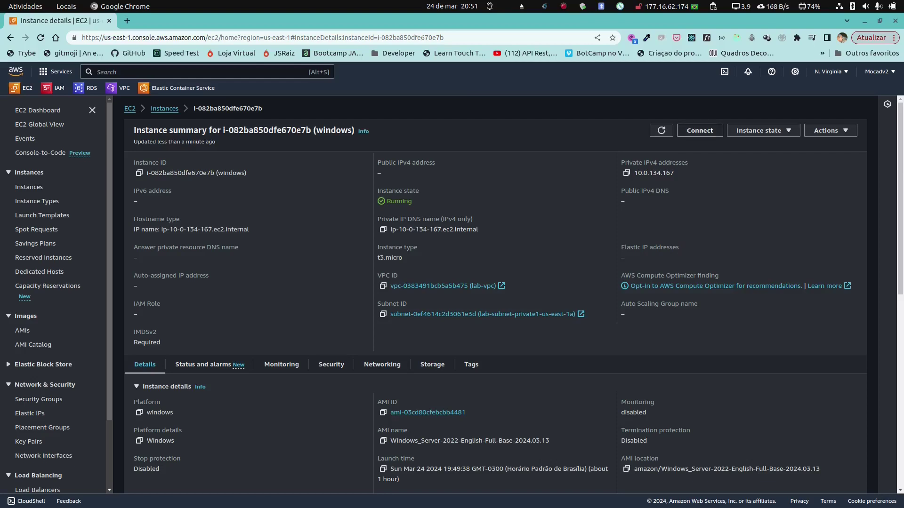
Step: Download the windows.rdp remote desktop file for the windows instance
left_click(700, 130)
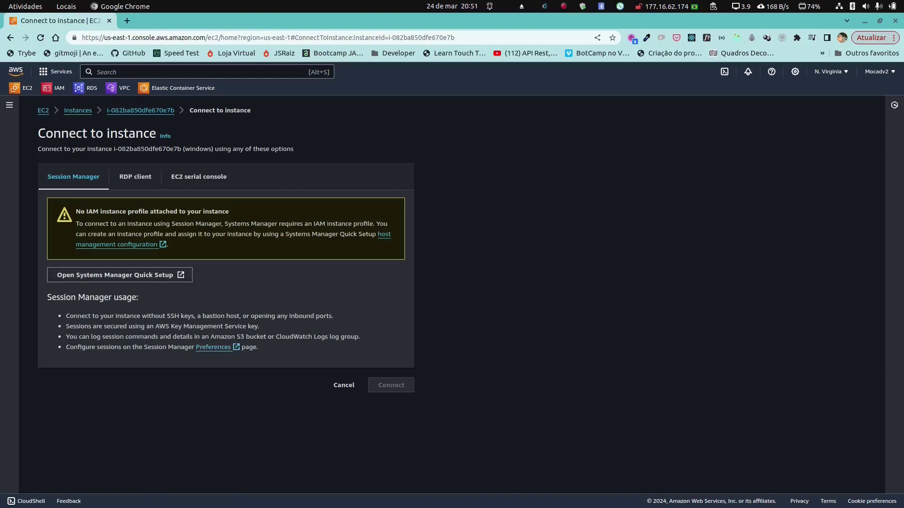
left_click(135, 177)
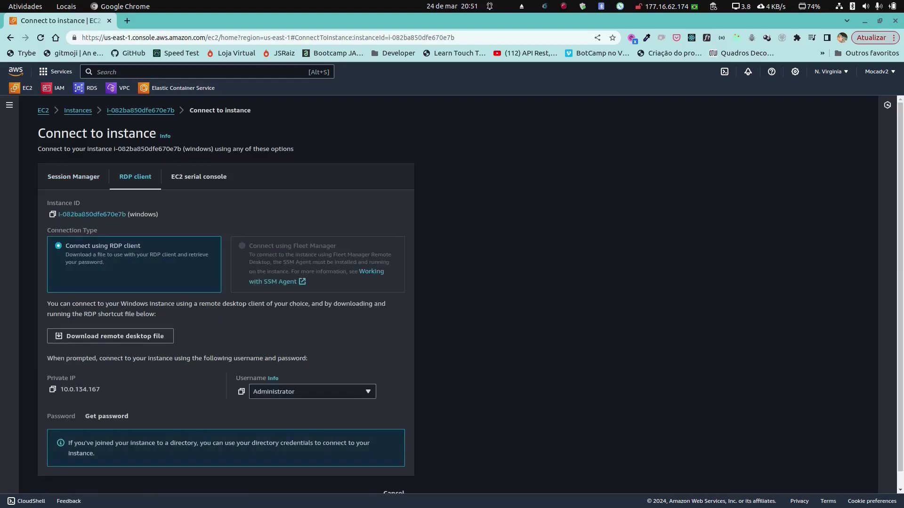
scroll(452, 294, "down", 1)
left_click(115, 320)
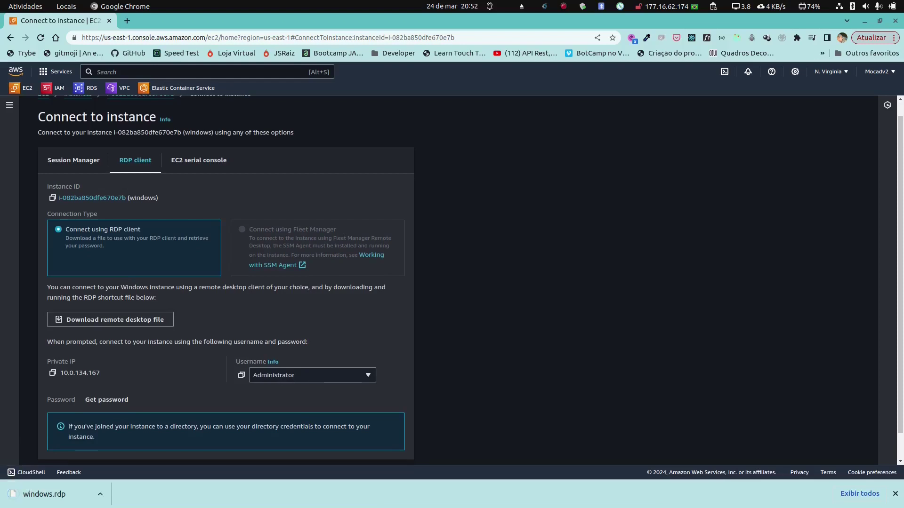
Step: Decrypt the Administrator password with awsKey.pem, copy it, and return to EC2
left_click(107, 400)
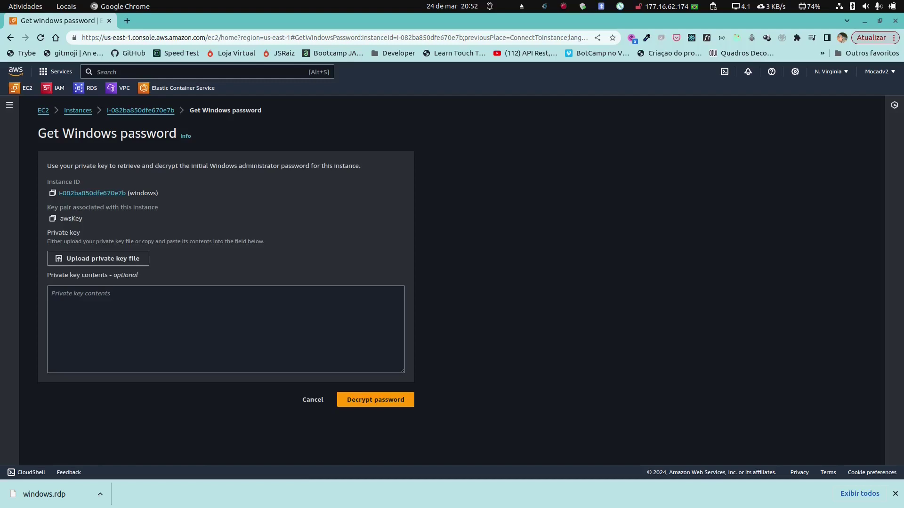
left_click(97, 259)
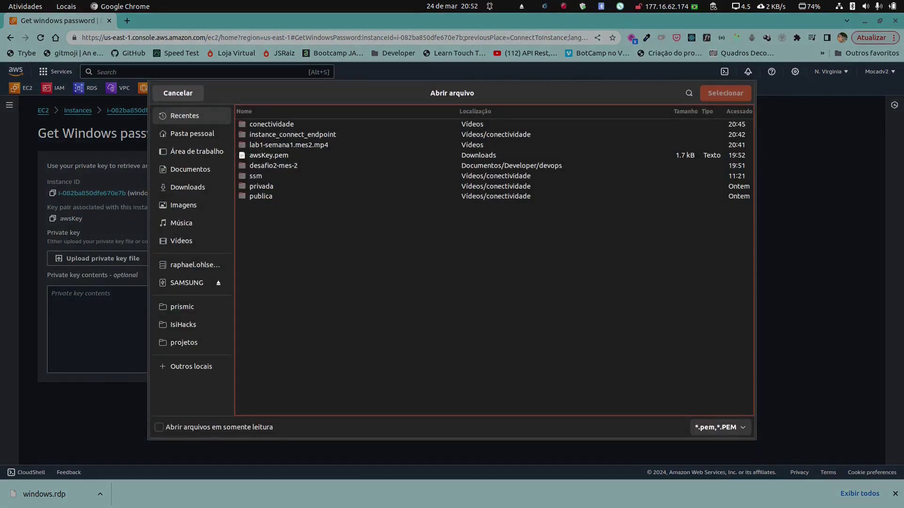
left_click(269, 156)
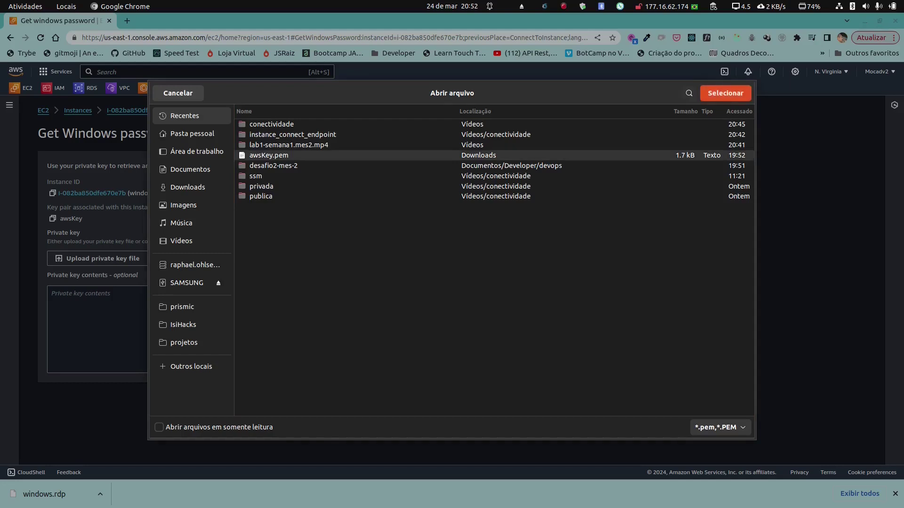
key("Return")
left_click(375, 422)
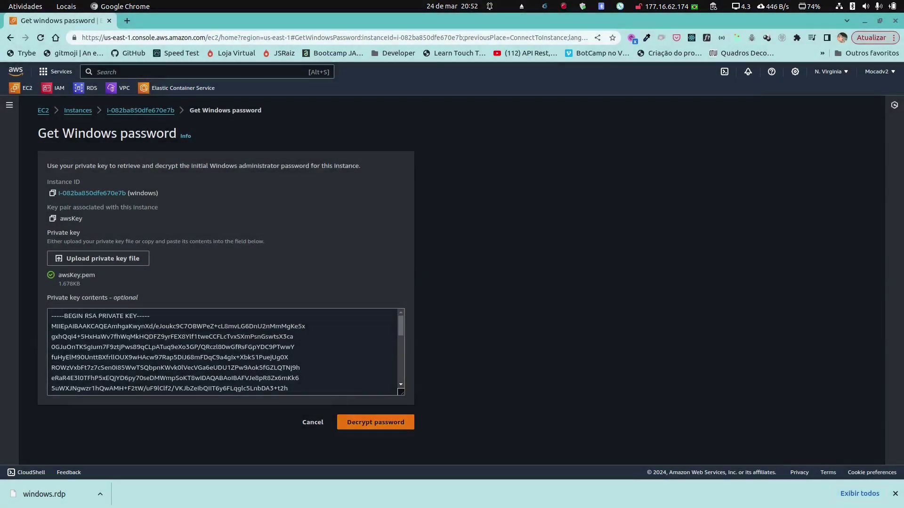
scroll(452, 280, "down", 2)
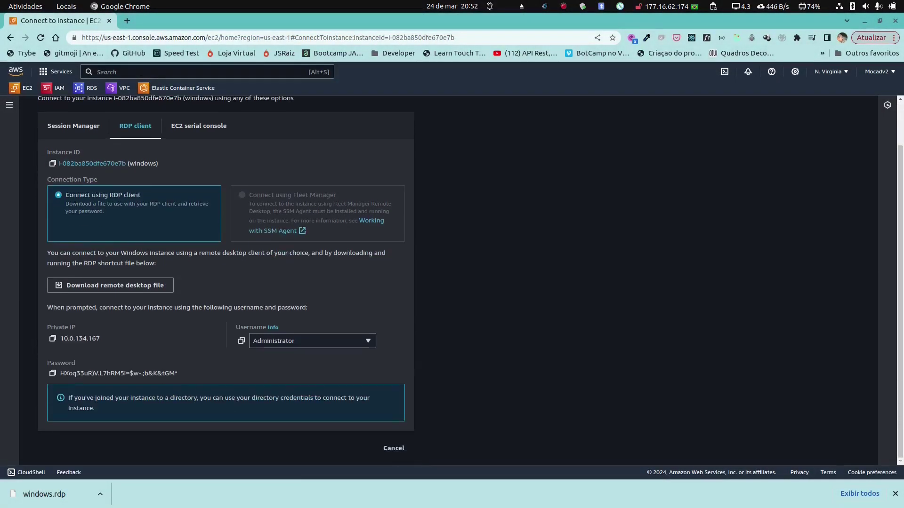
left_click(53, 374)
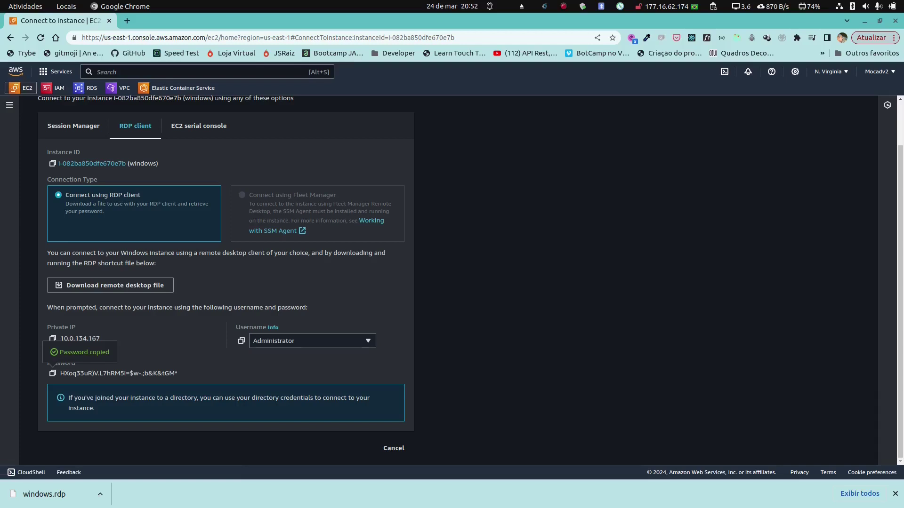
left_click(22, 88)
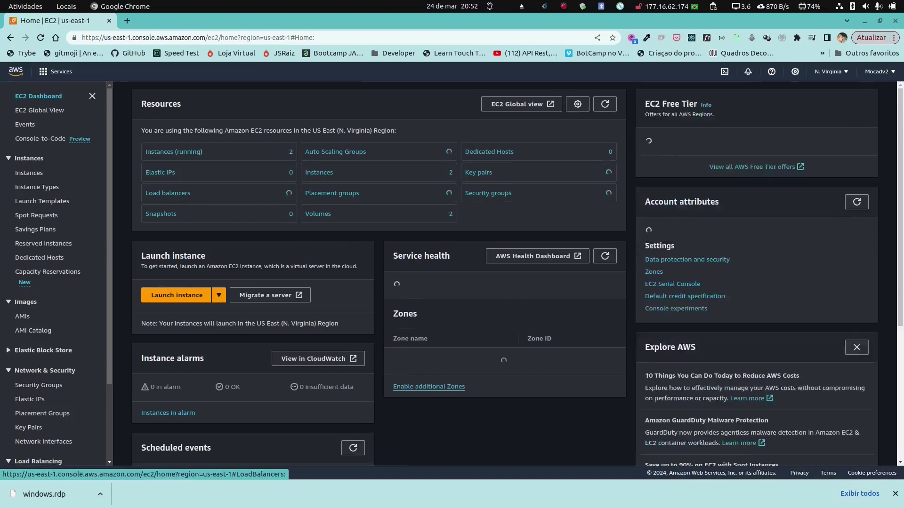
Step: Open a browser shell on the linux instance via EC2 Instance Connect Endpoint, then return to its details
left_click(174, 165)
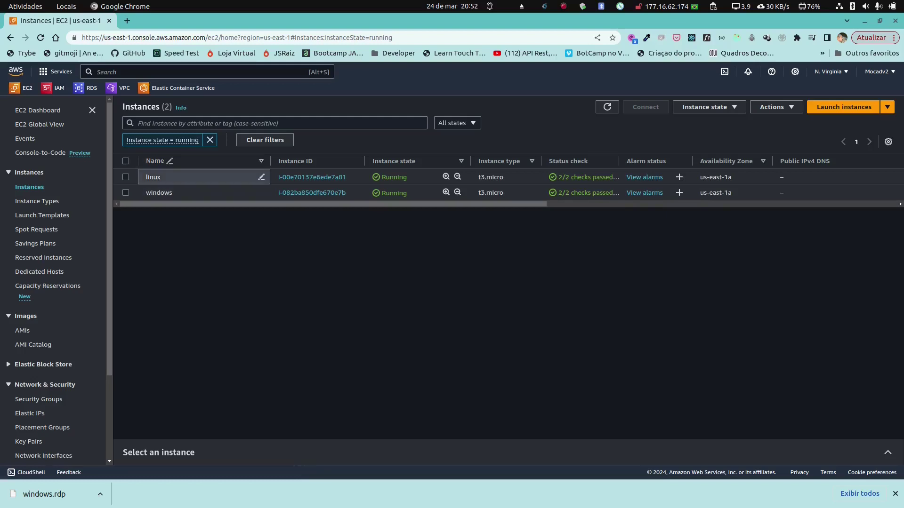
left_click(311, 177)
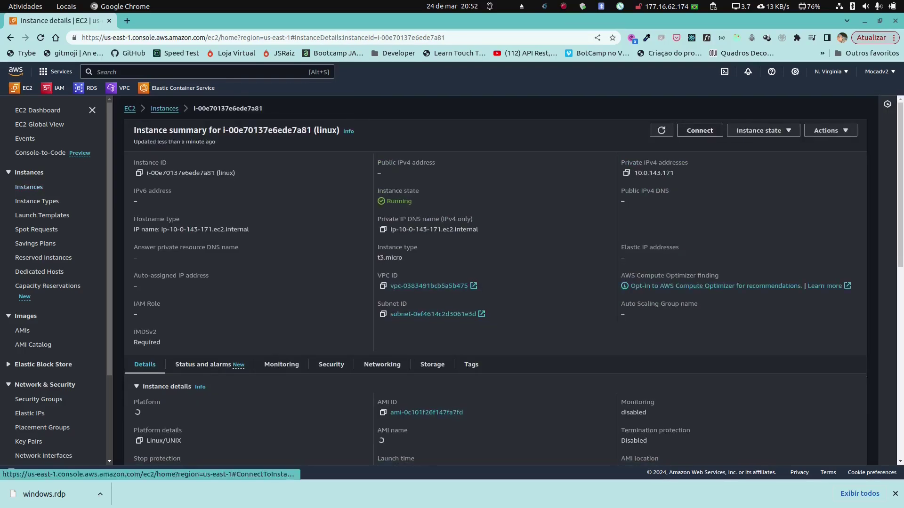
left_click(700, 131)
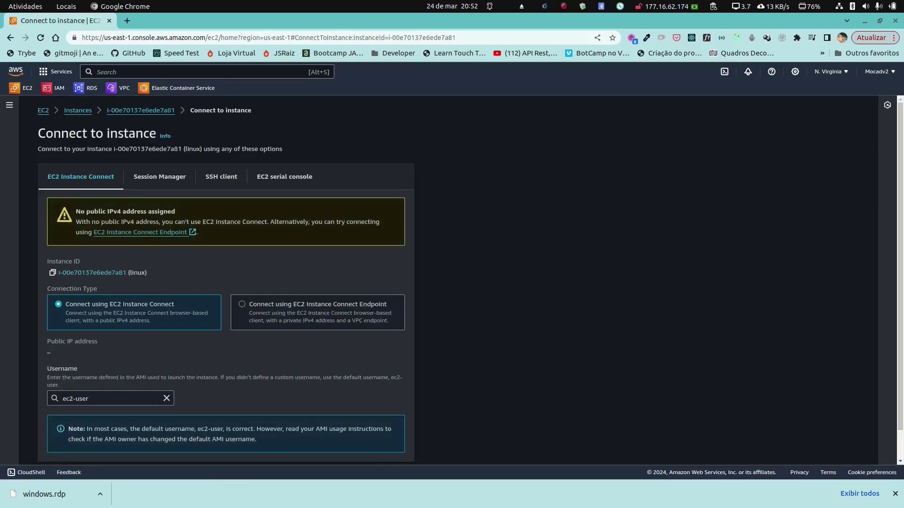
scroll(452, 280, "down", 1)
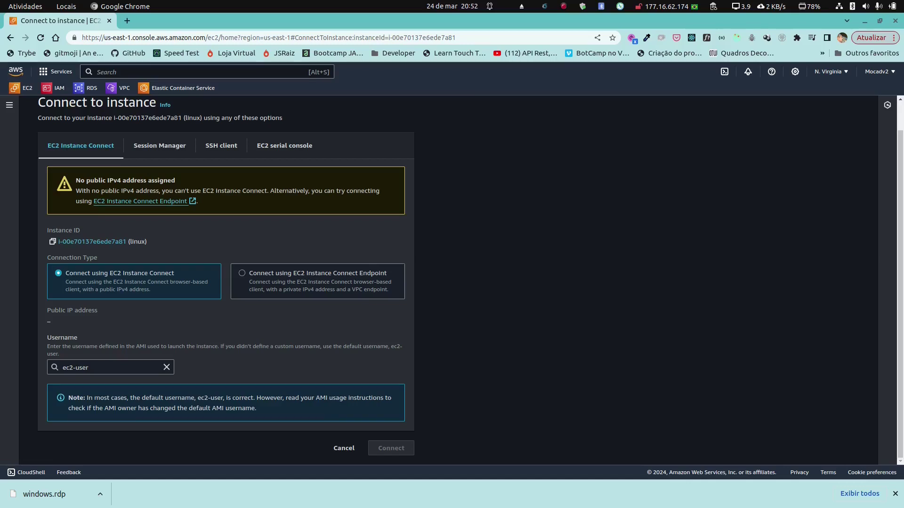
left_click(241, 273)
scroll(452, 281, "down", 1)
left_click(392, 448)
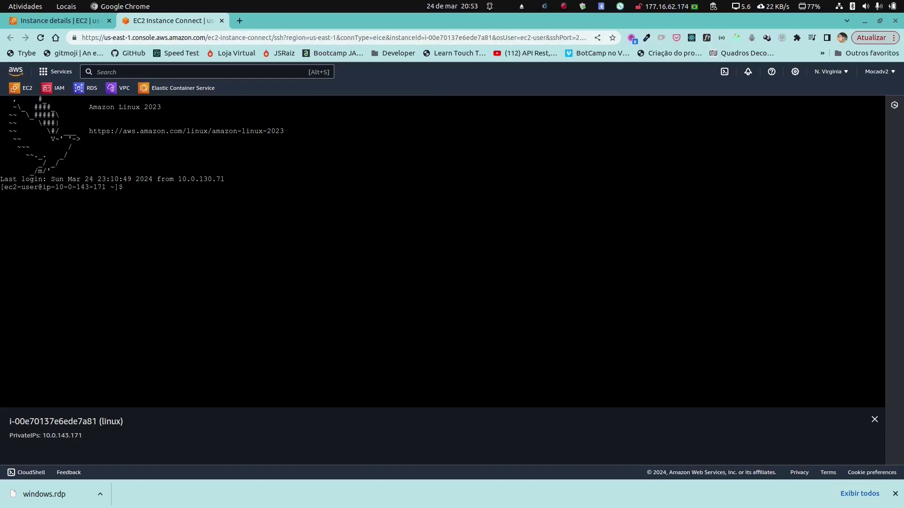
key("ctrl+Page_Up")
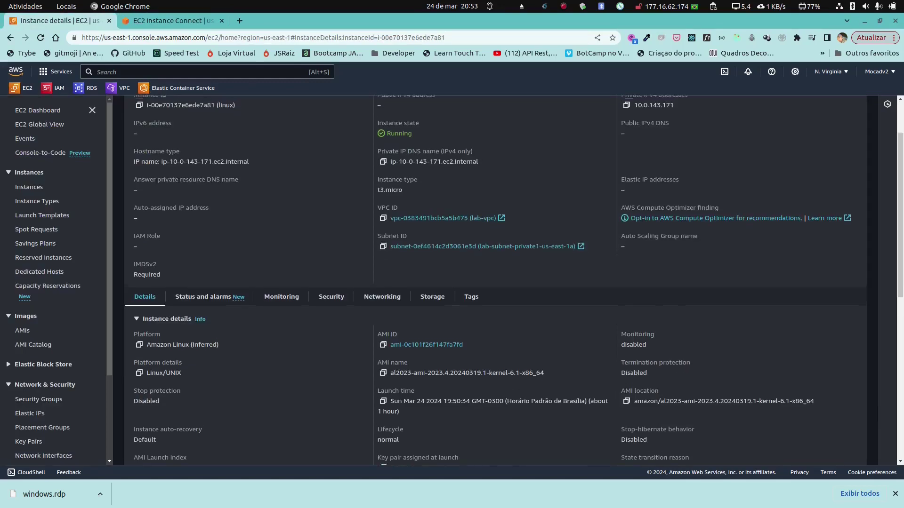
scroll(495, 280, "up", 2)
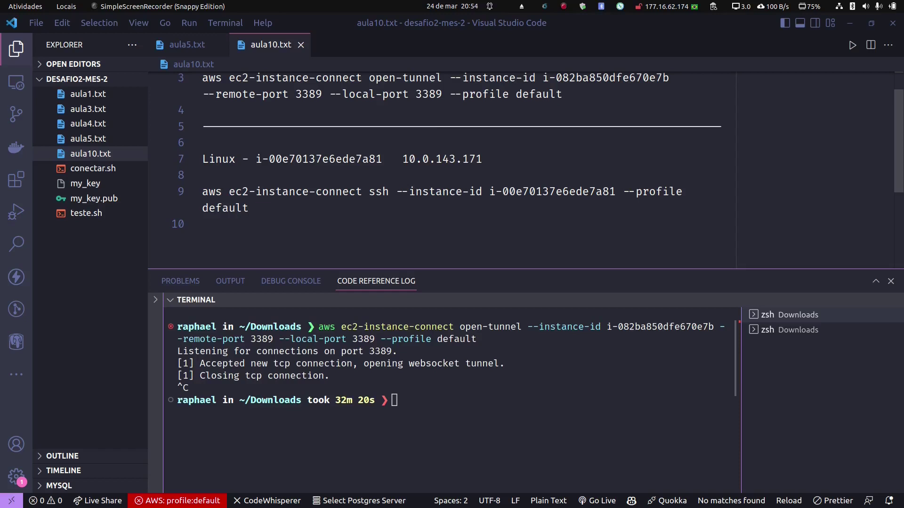
Step: Run line 9's ec2-instance-connect ssh command in the terminal, then list the home directory with ls -la
left_click_drag(256, 208, 202, 191)
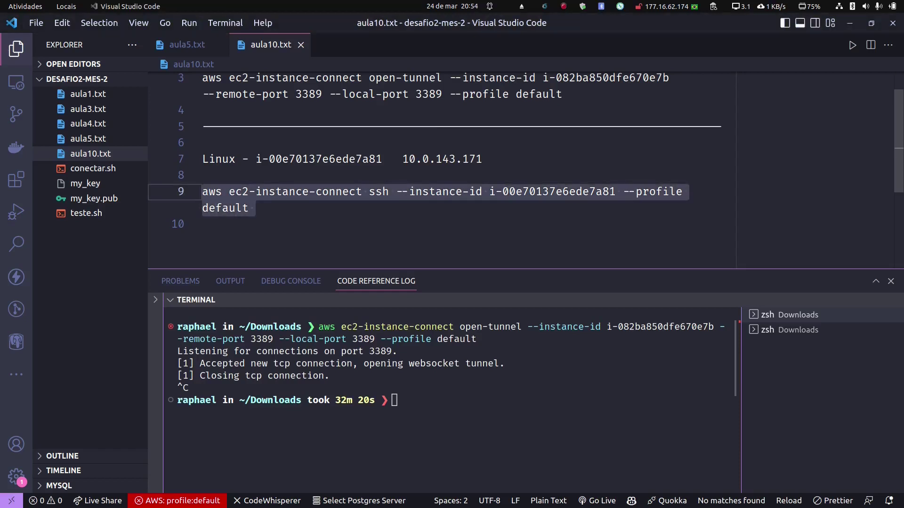
right_click(240, 202)
left_click(263, 316)
right_click(427, 400)
left_click(450, 296)
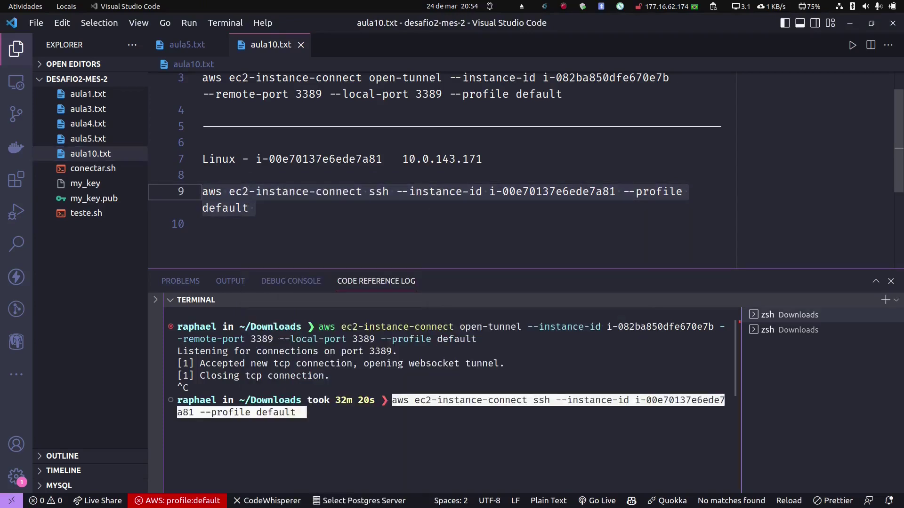
key("Return")
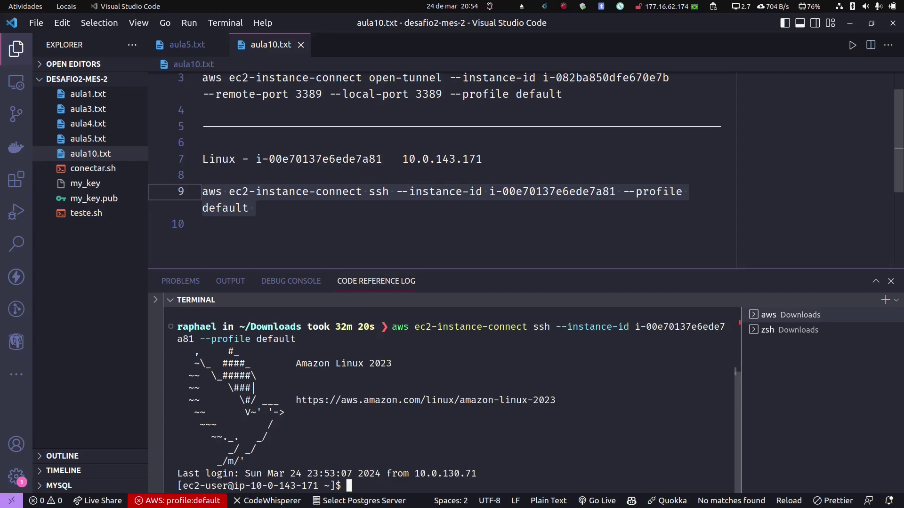
type("ls -la")
key("Return")
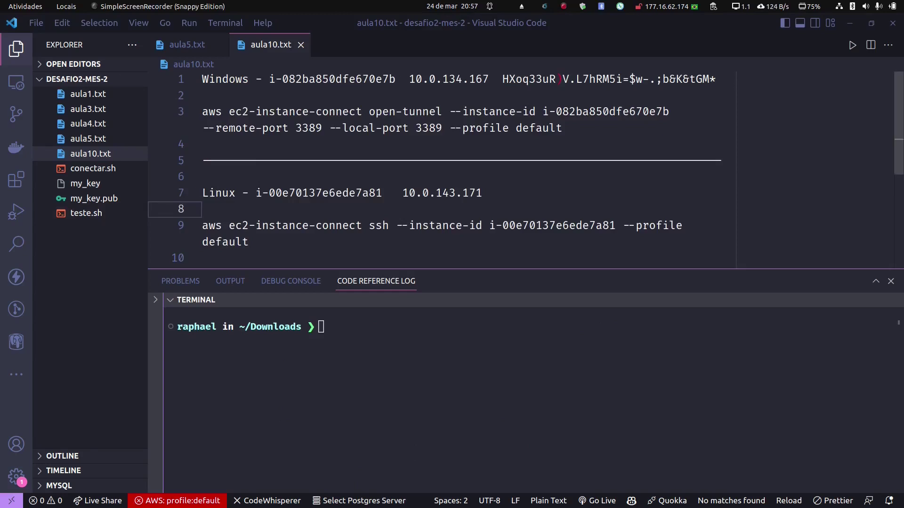
Step: Copy line 3's ec2-instance-connect open-tunnel command into the terminal and run it on port 3389
left_click_drag(369, 111, 443, 111)
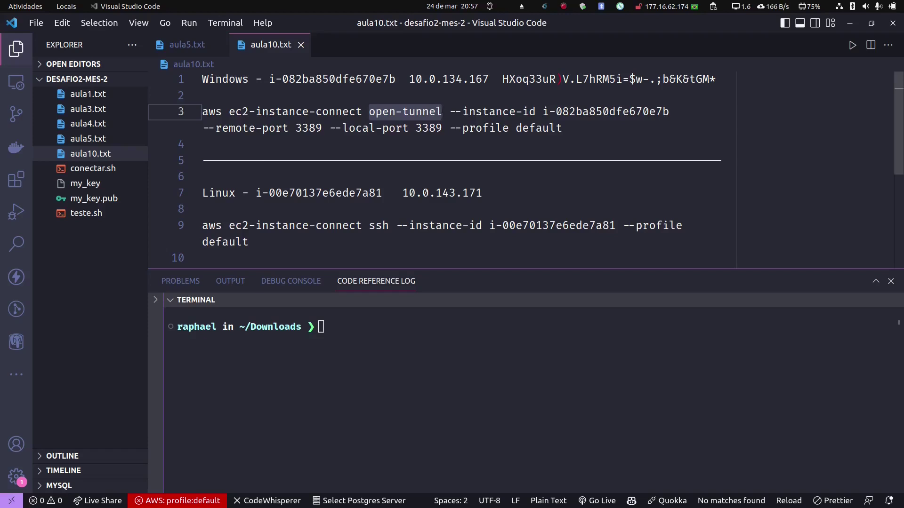
key("End")
key("shift+Home")
key("shift+Home")
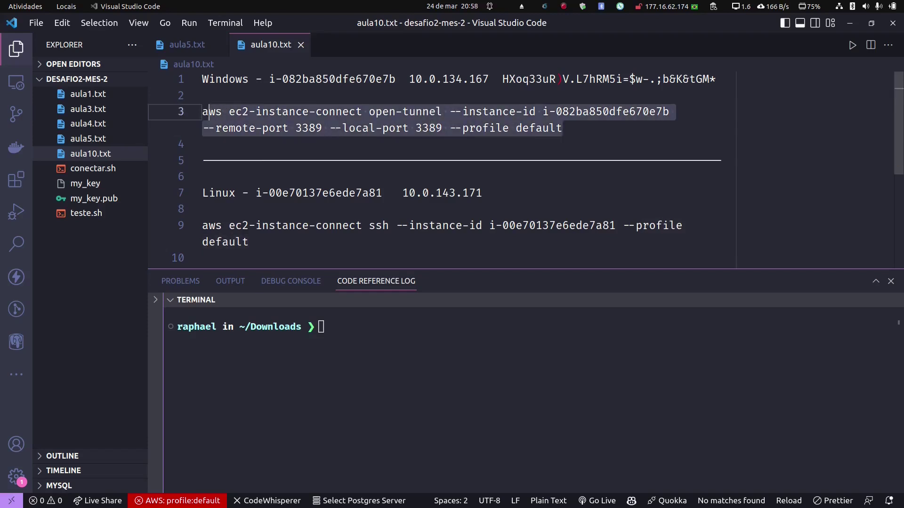
right_click(228, 119)
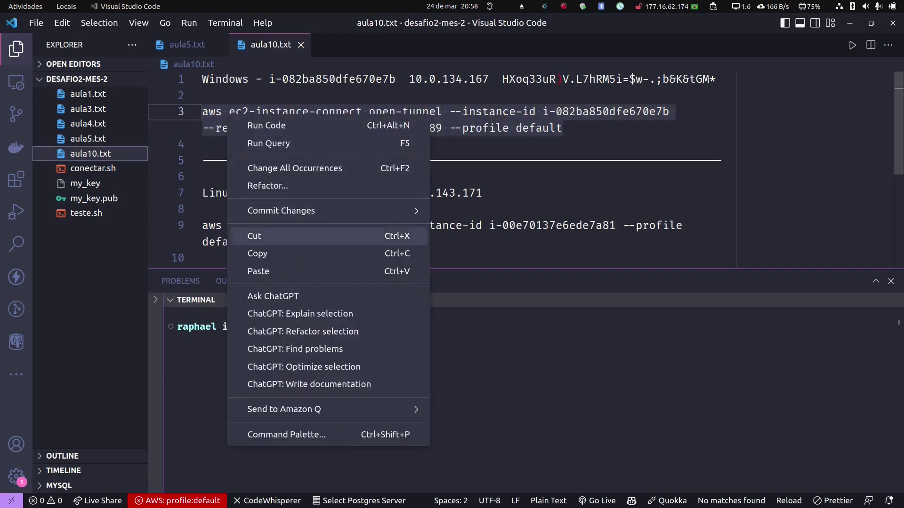
left_click(257, 253)
right_click(379, 335)
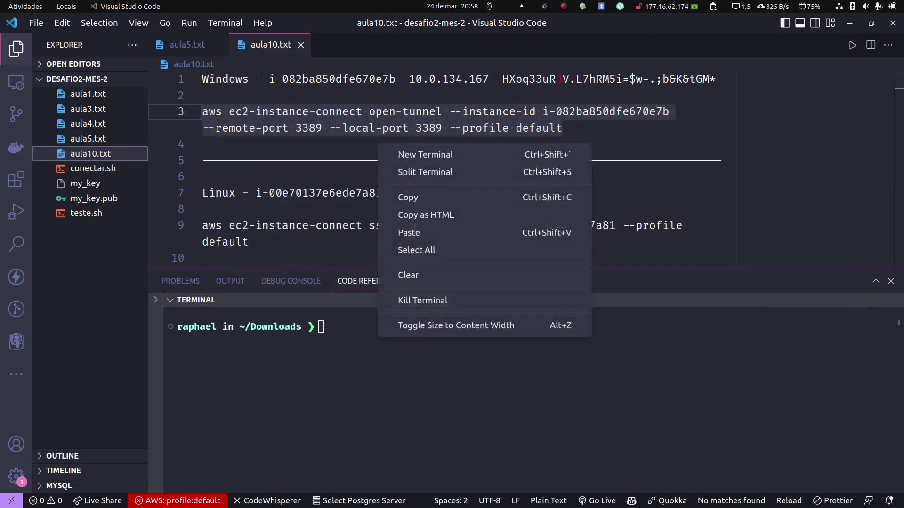
left_click(409, 233)
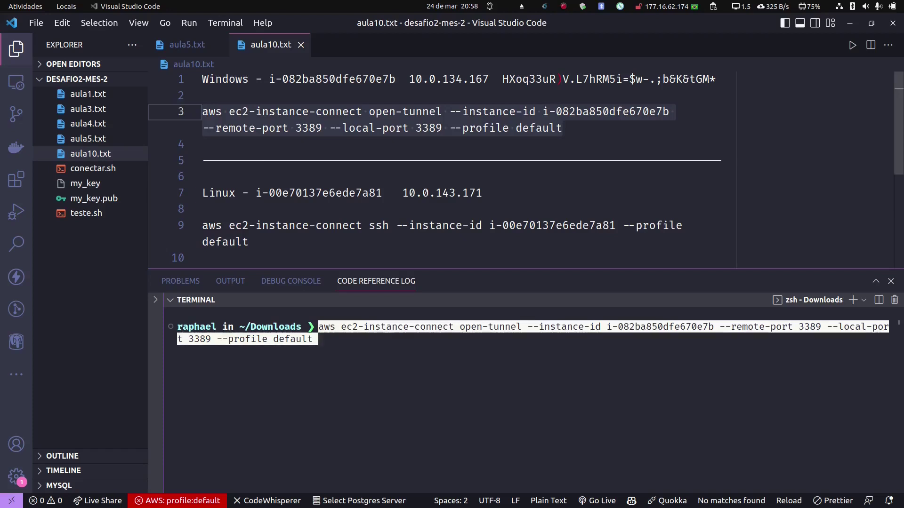
key("Return")
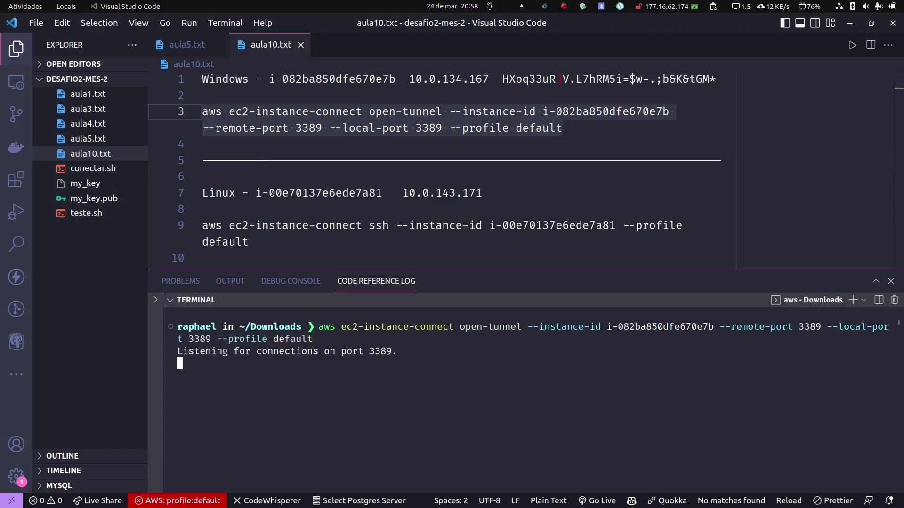
Step: Check the Conexão Windows profile's server is localhost, then connect to the windows desktop
mouse_move(450, 504)
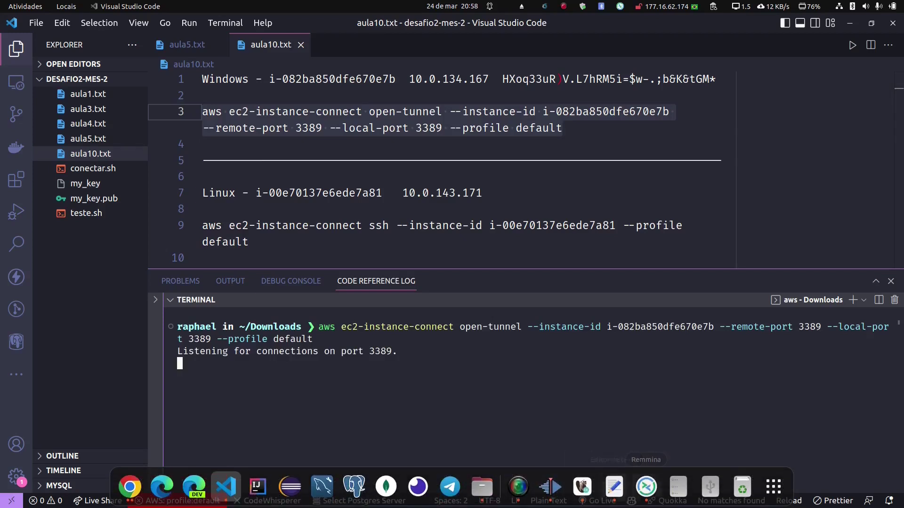
left_click(646, 488)
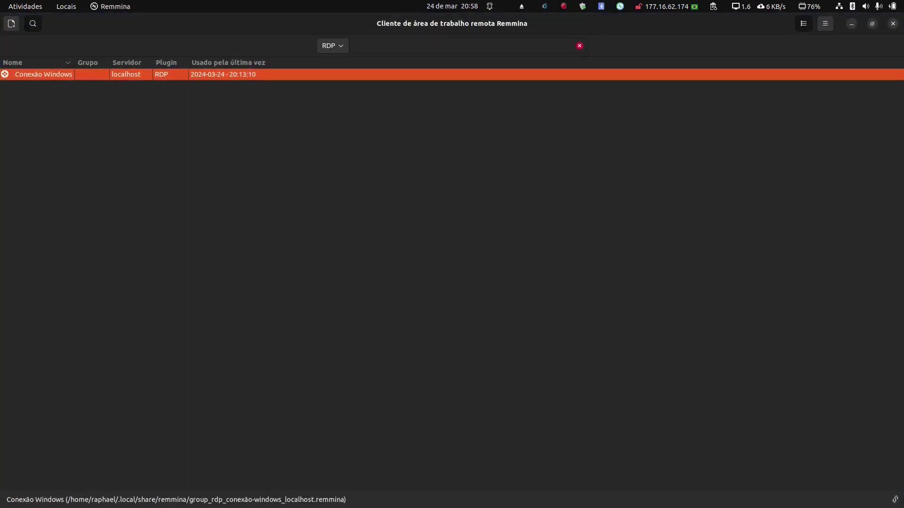
right_click(92, 75)
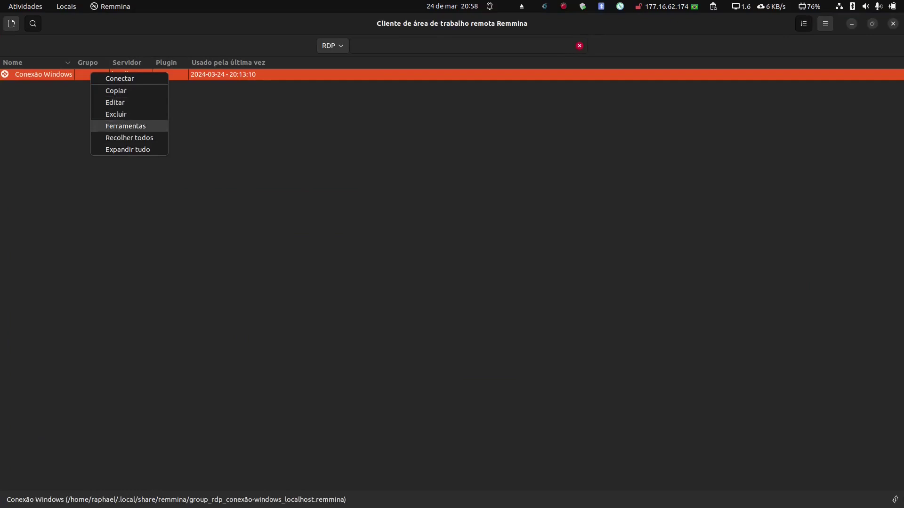
left_click(116, 102)
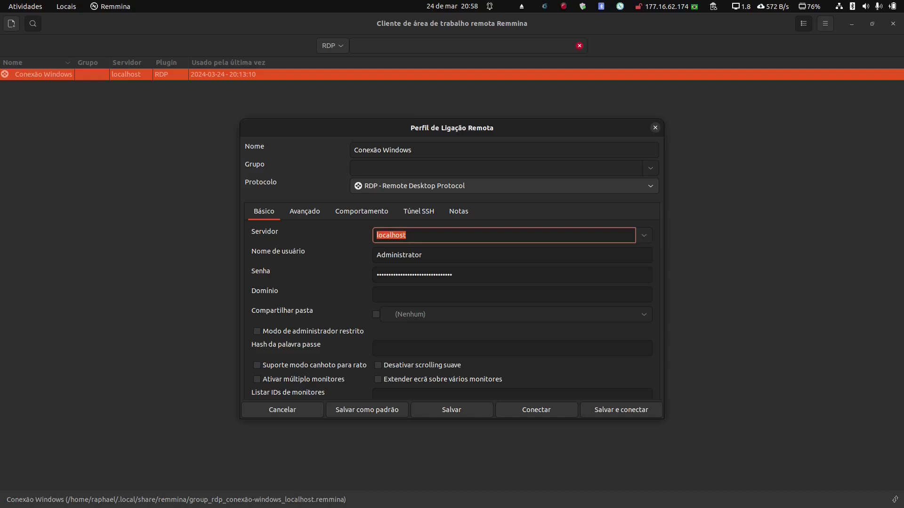
key("Return")
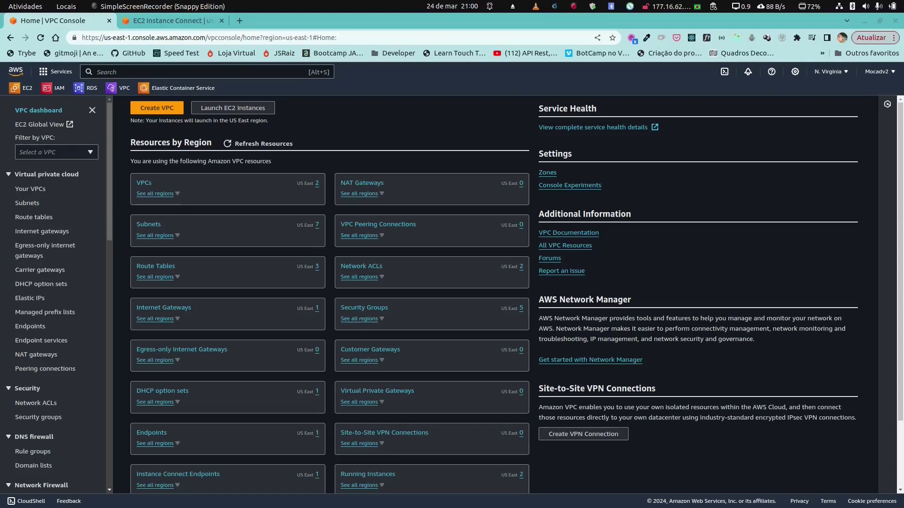
Step: Inspect lan-endpoint's details and its Subnets tab, then go back to the VPC Endpoints list
left_click(30, 326)
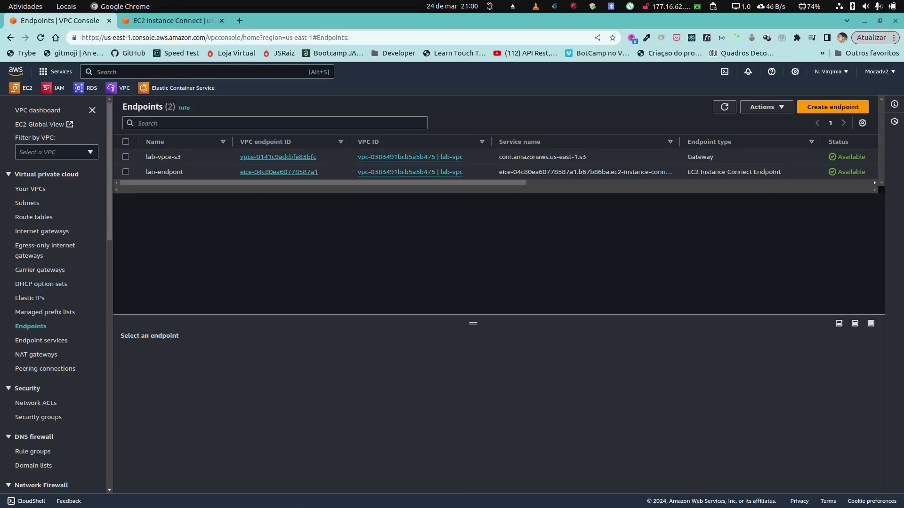
left_click(278, 172)
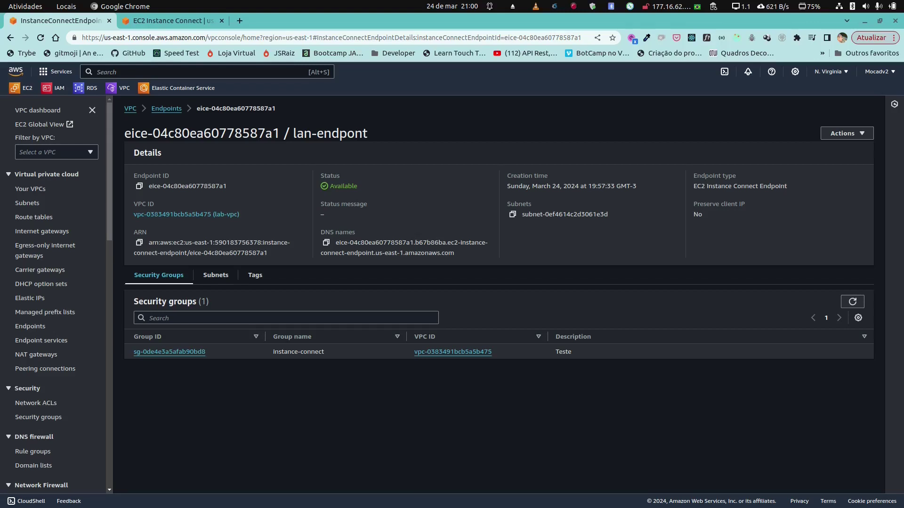
left_click(215, 275)
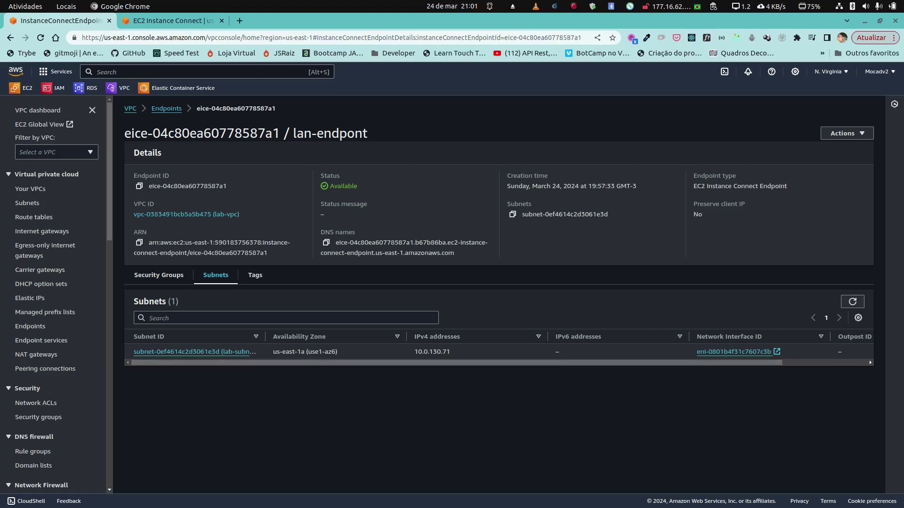
left_click(166, 108)
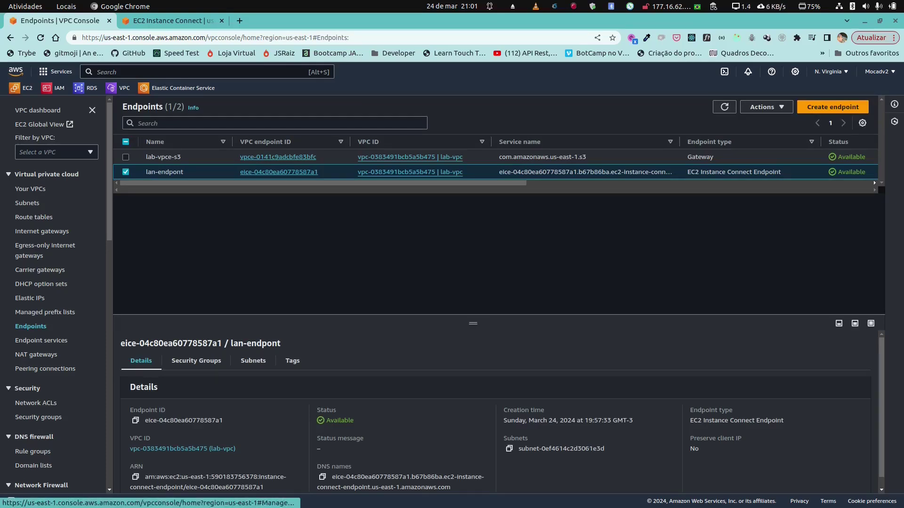
Step: Start a new EC2 Instance Connect Endpoint named lab-endpoint-2 in lab-vpc
left_click(833, 107)
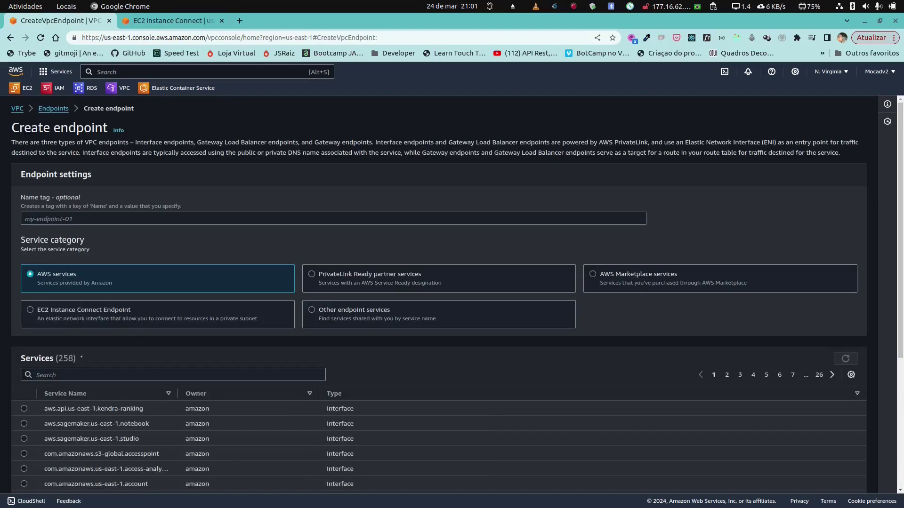
left_click(333, 218)
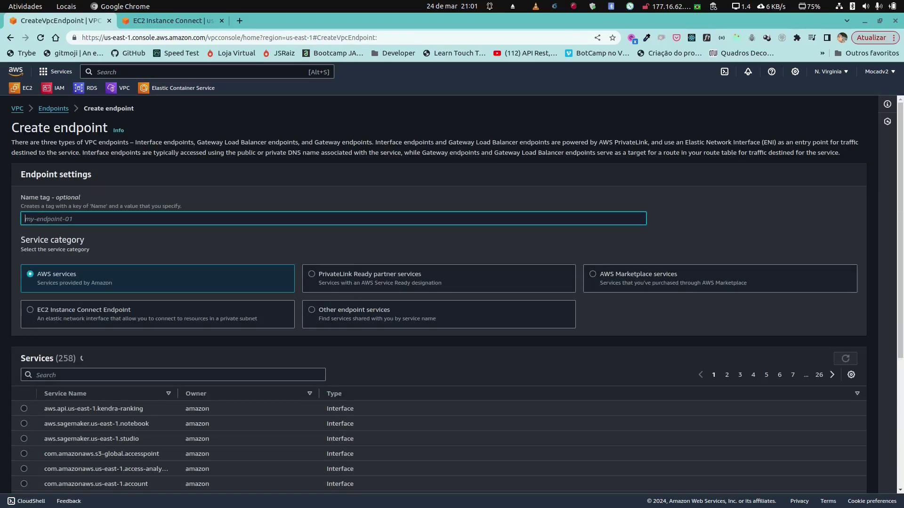
type("lab-endpoin")
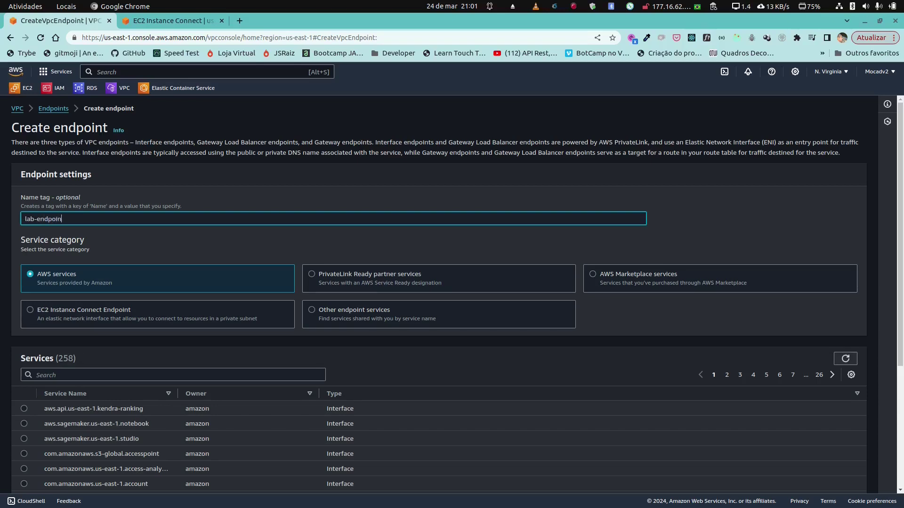
type("t-2")
left_click(84, 310)
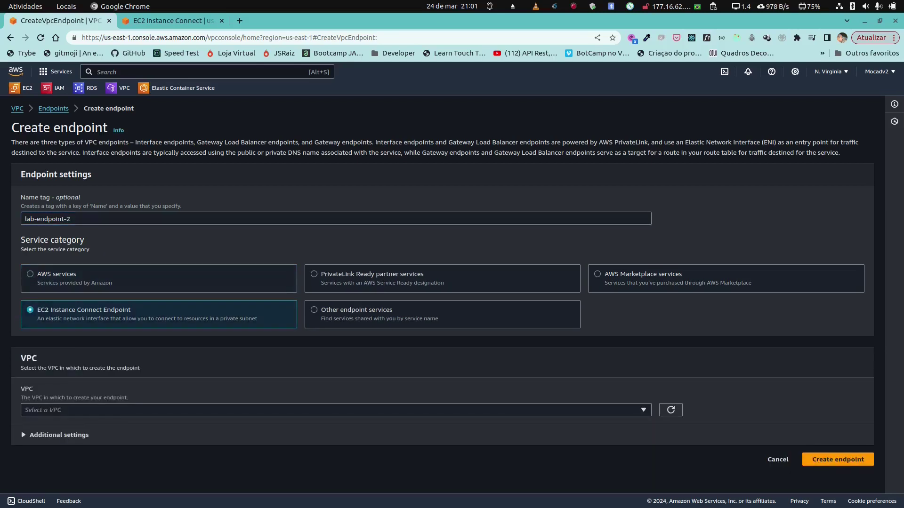
left_click(336, 410)
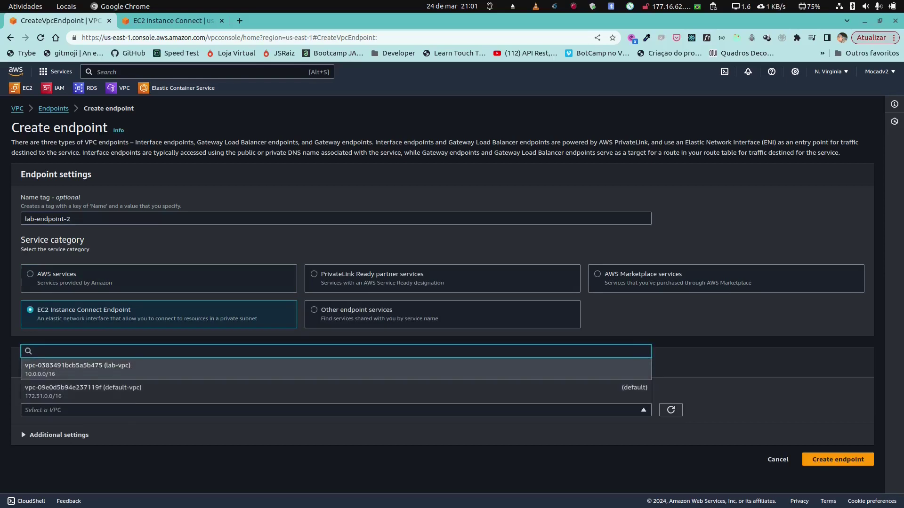
left_click(78, 367)
Step: Add instance-connect SG and subnet lab-subnet-private1-us-east-1a, submit, and dismiss the quota error
scroll(330, 330, "down", 2)
scroll(452, 294, "down", 2)
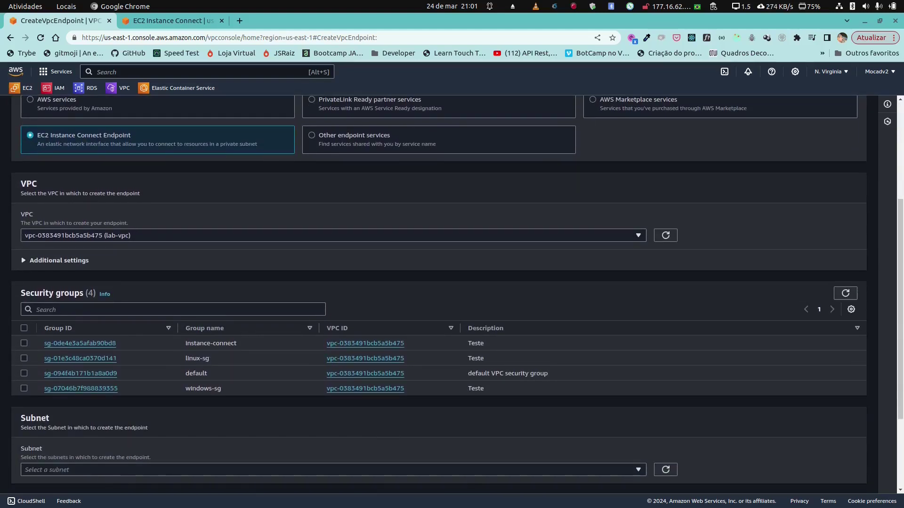
left_click(24, 343)
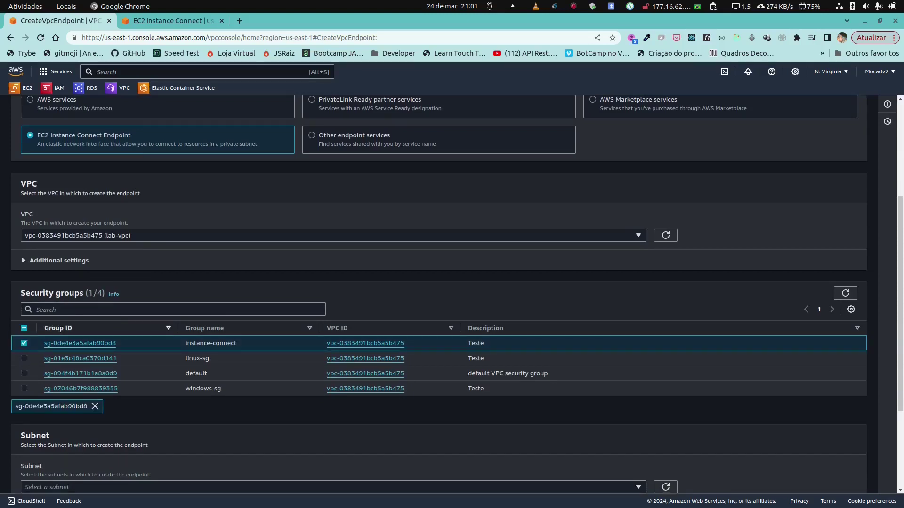
scroll(452, 294, "down", 1)
scroll(452, 294, "down", 3)
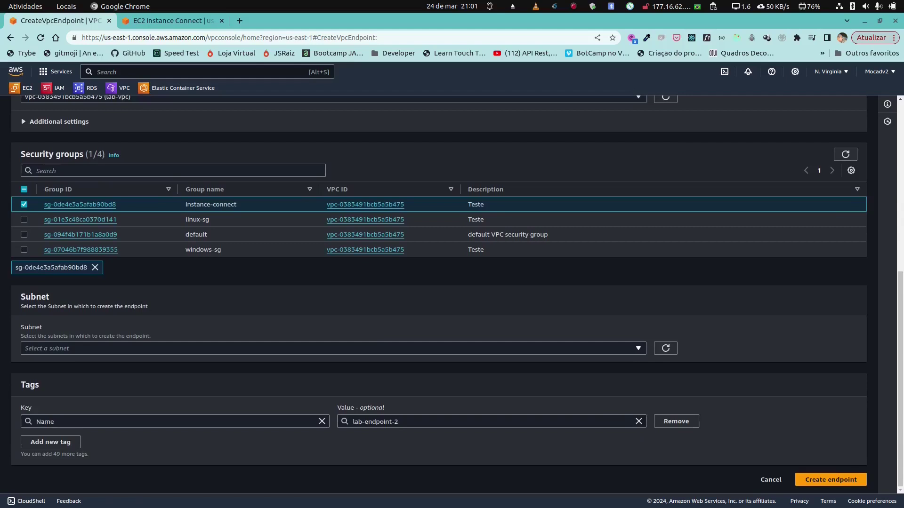
left_click(330, 348)
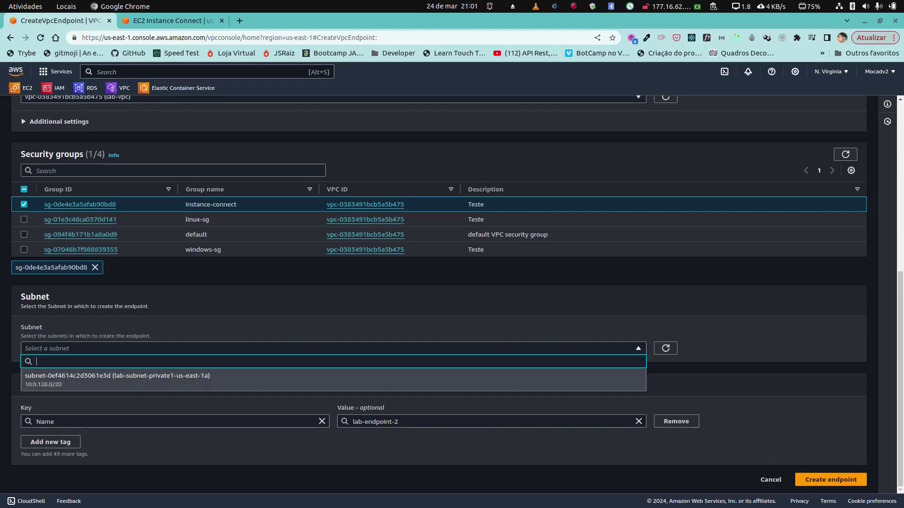
key("Return")
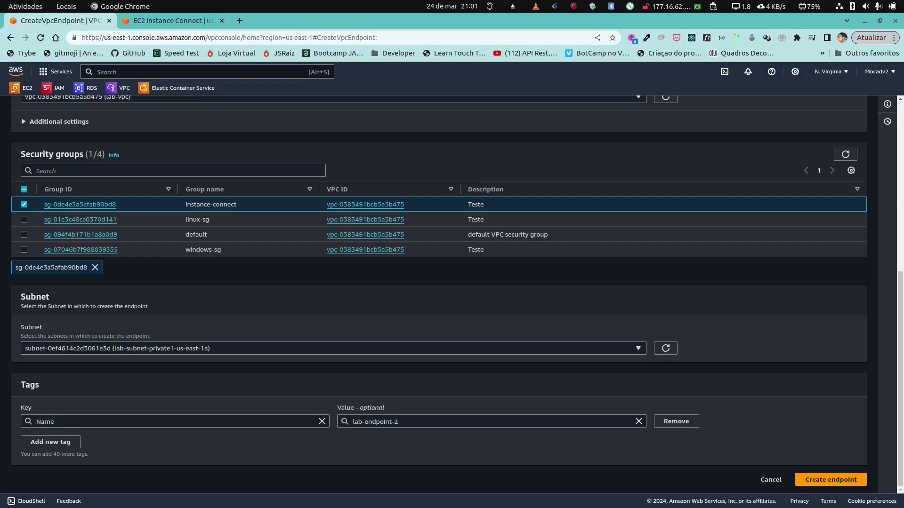
left_click(831, 480)
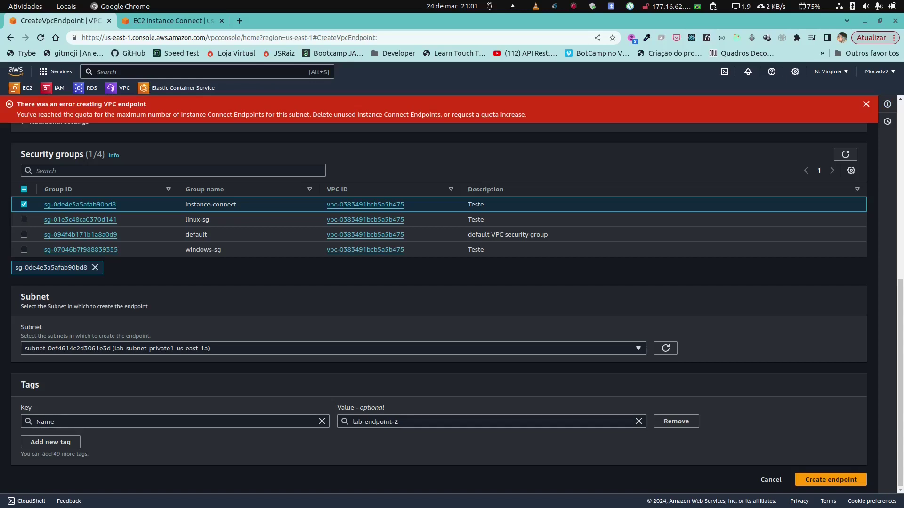
left_click(866, 104)
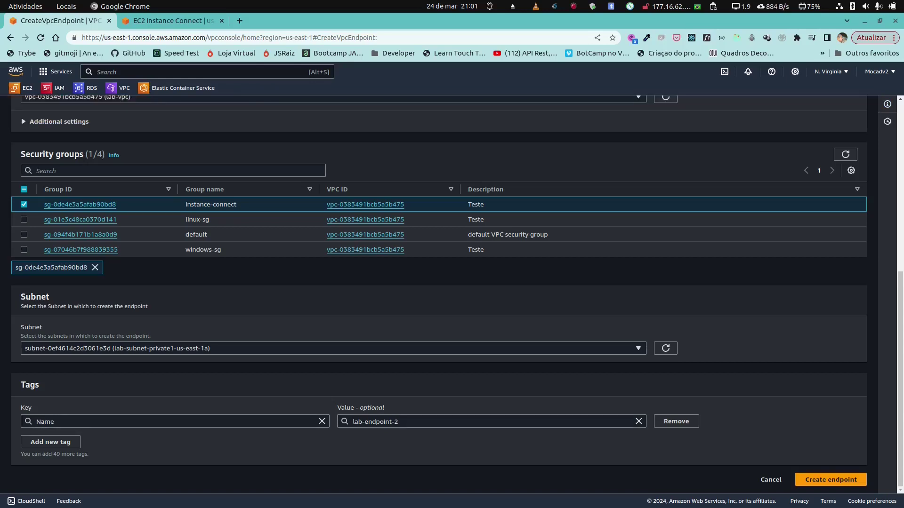
scroll(451, 295, "up", 7)
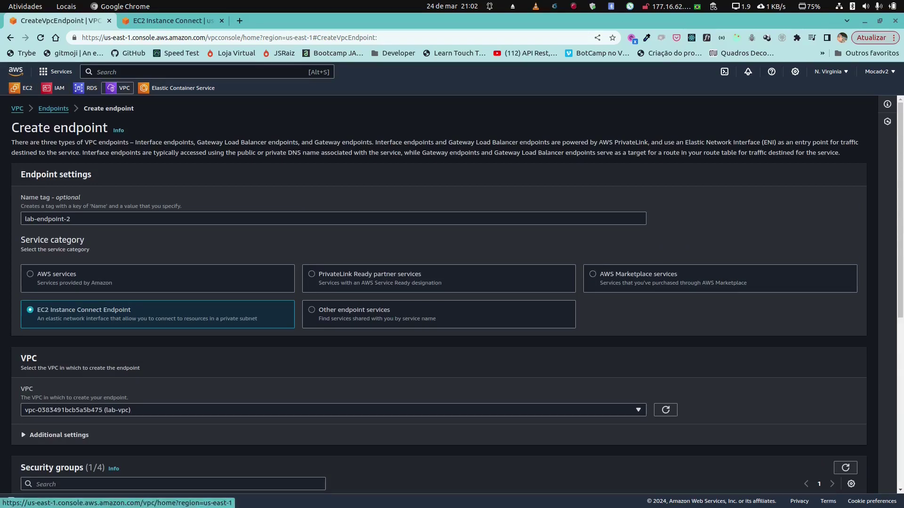
Step: Abandon the lab-endpoint-2 form via VPC Endpoints and switch to the EC2 console
left_click(117, 88)
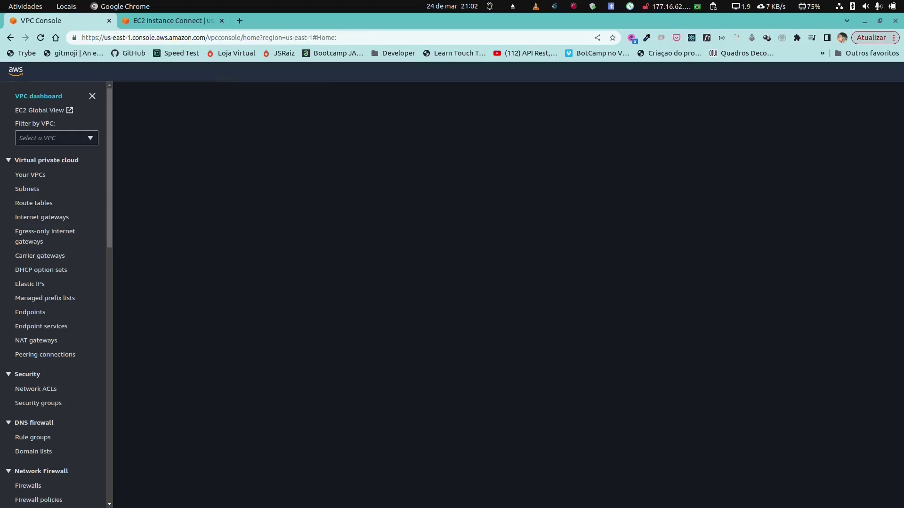
left_click(30, 312)
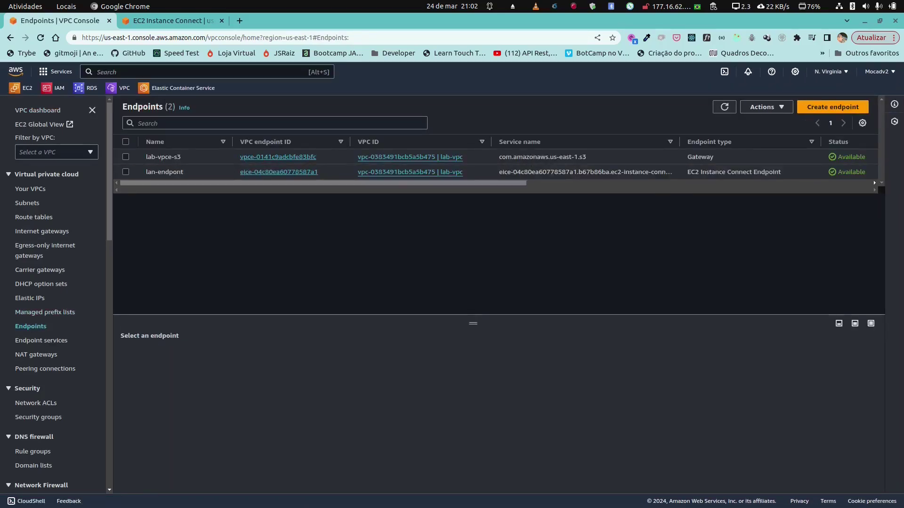
left_click(21, 88)
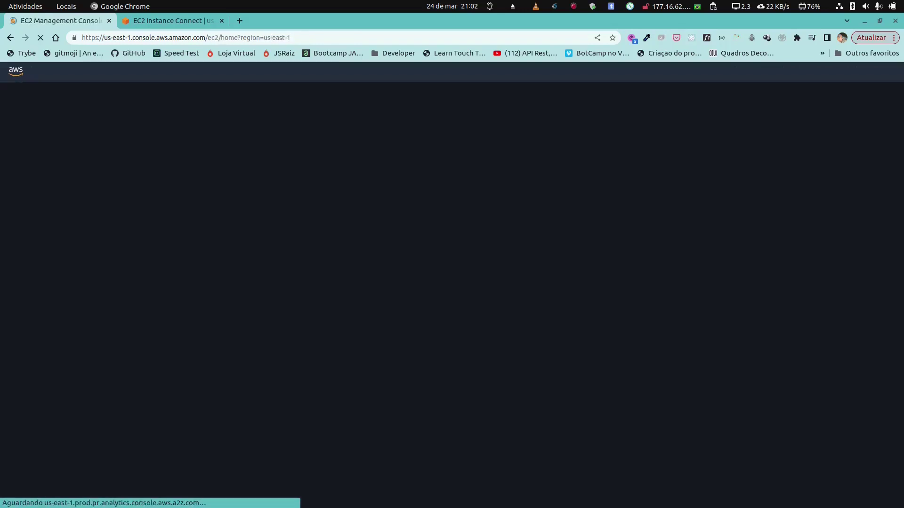